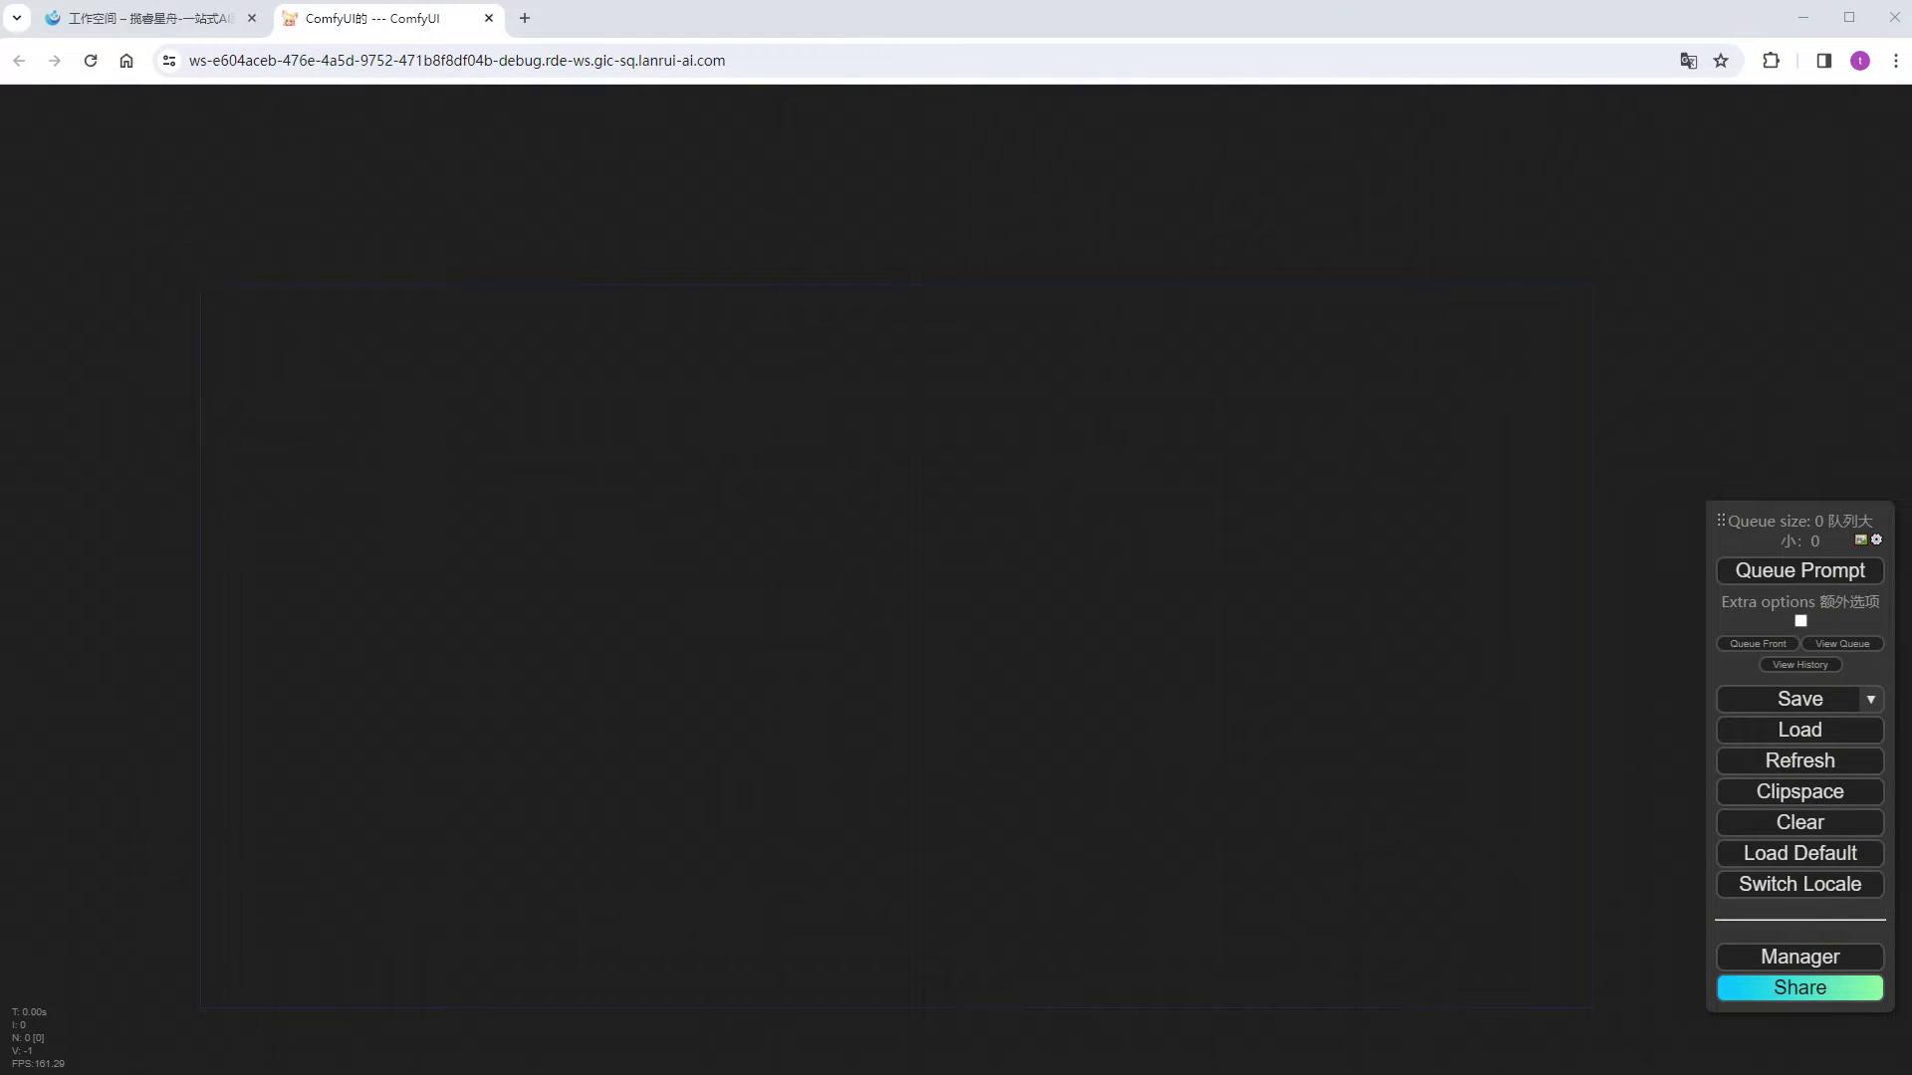
# Step: Load the default workflow and select the juggernaut_v18 checkpoint
pyautogui.click(1826, 852)
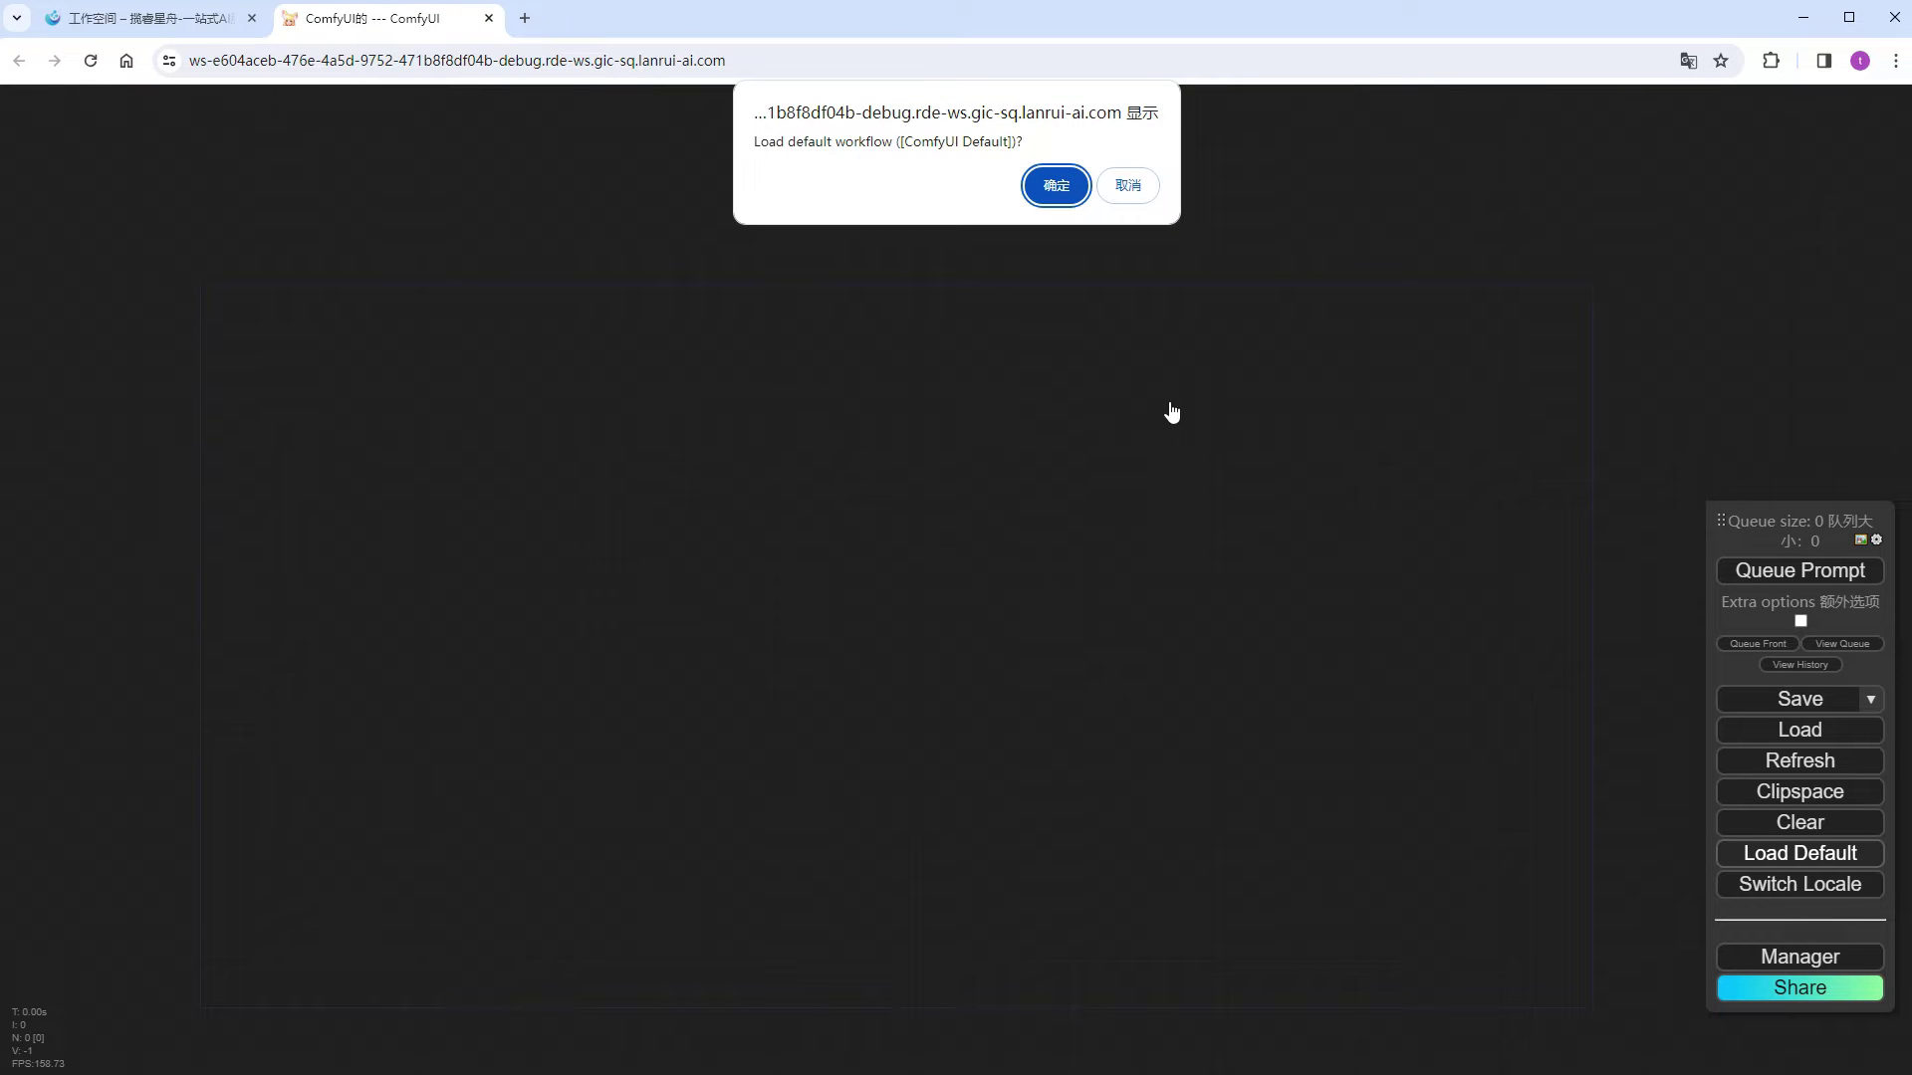
pyautogui.click(1049, 184)
pyautogui.scroll(10, 1220, 637)
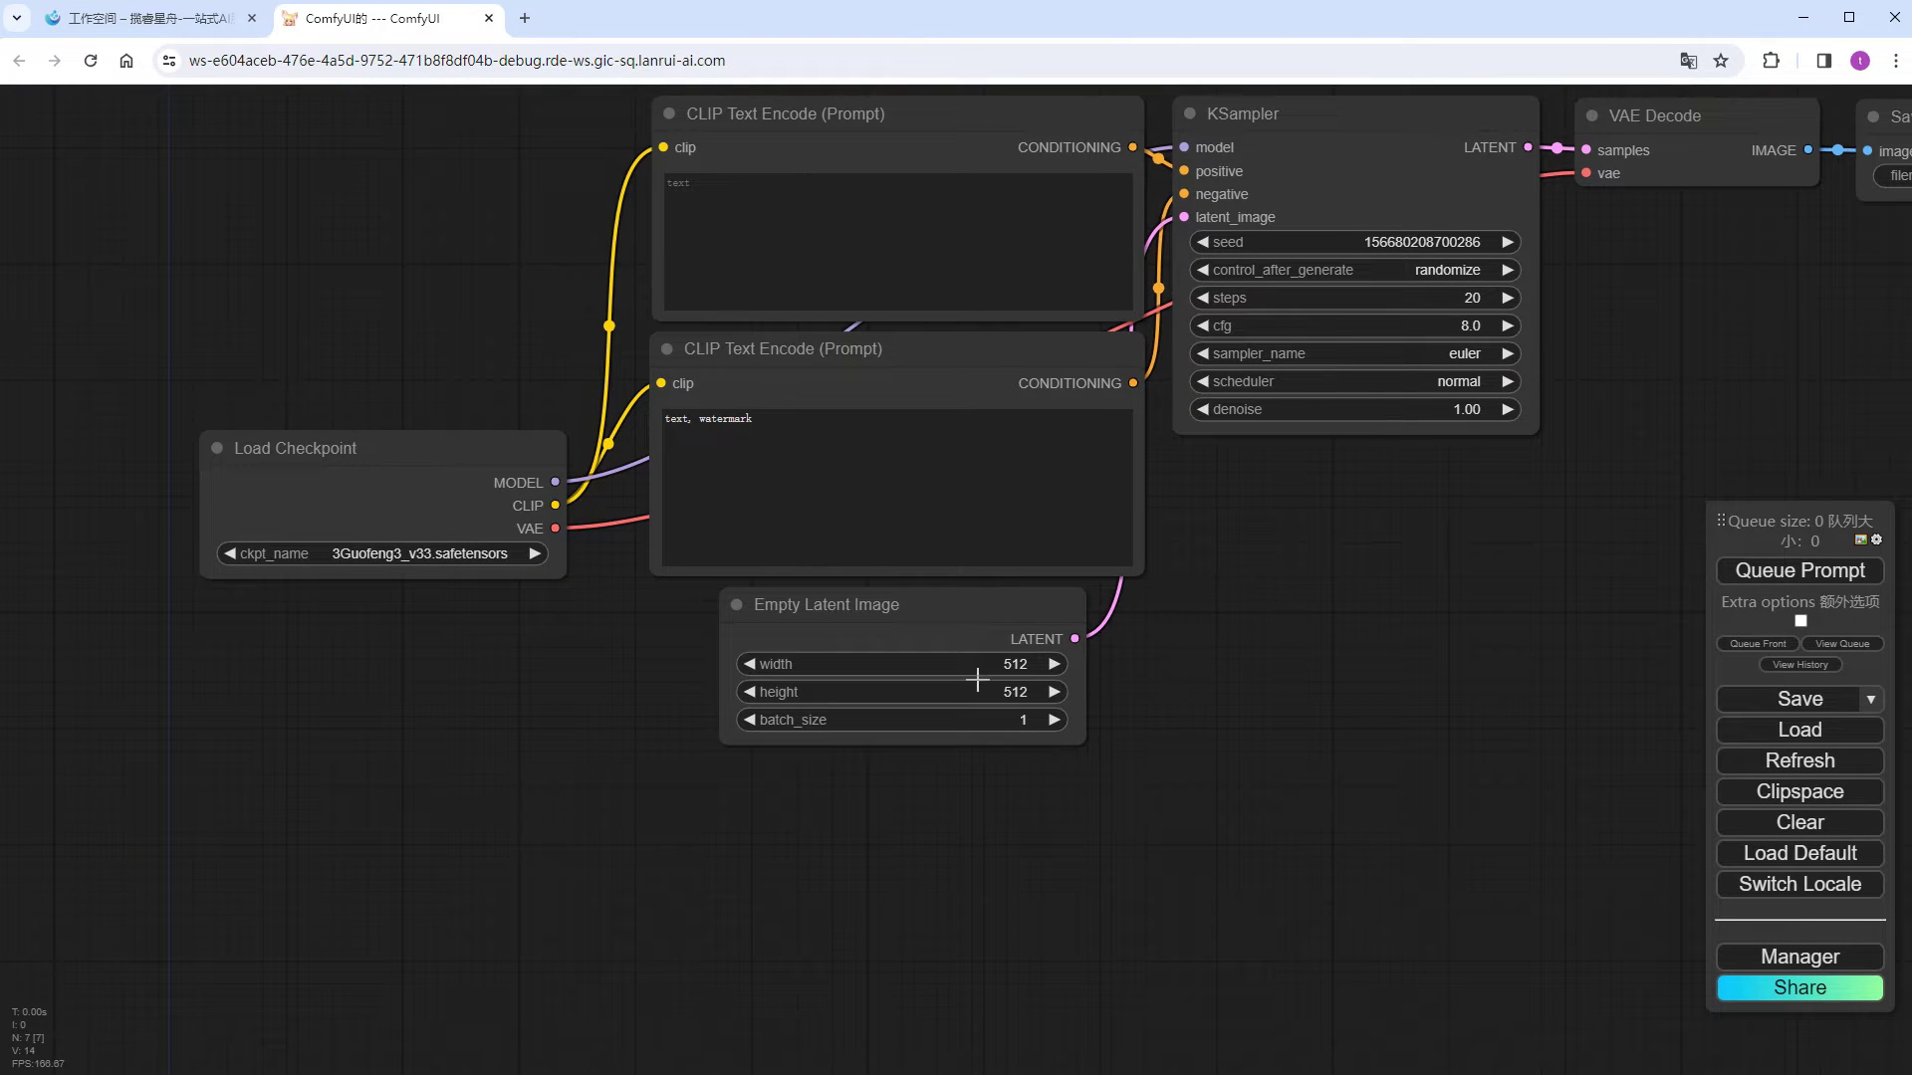
pyautogui.click(472, 554)
pyautogui.write('ju')
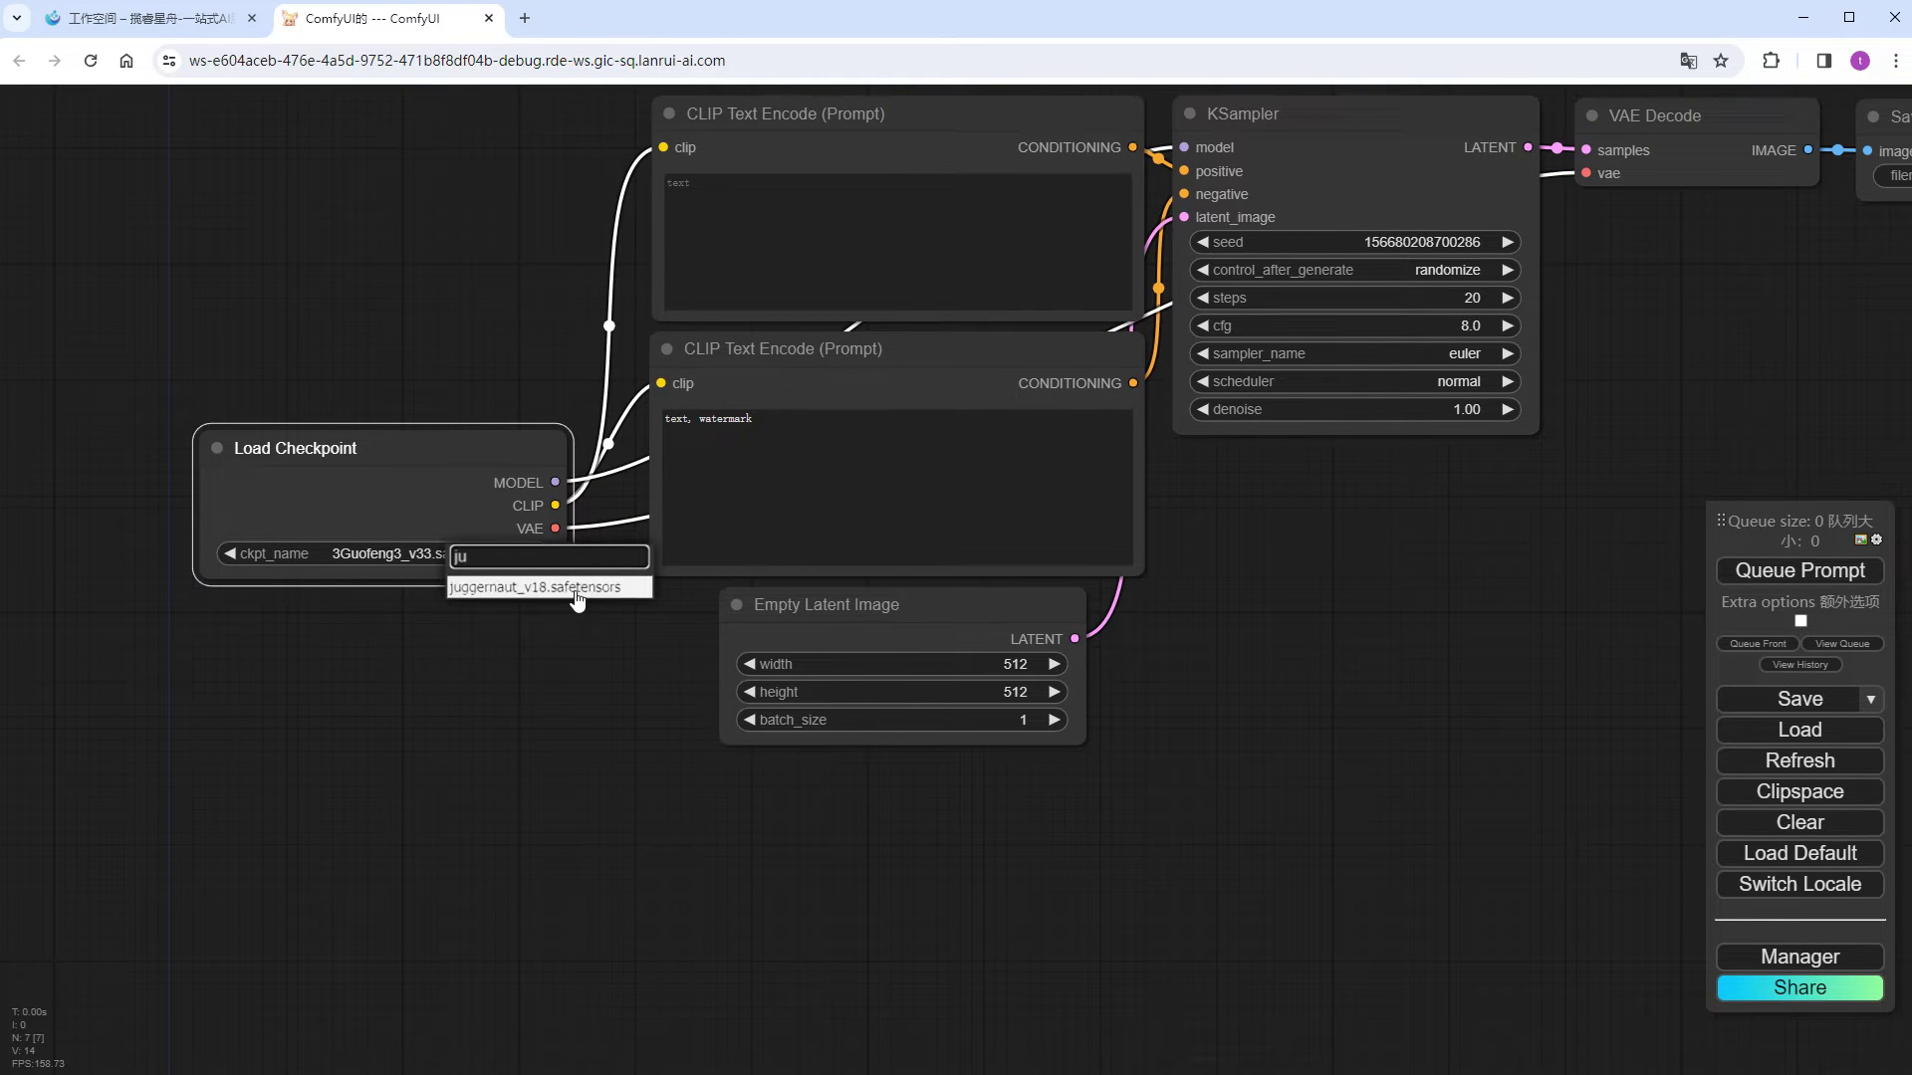
pyautogui.click(564, 588)
# Step: Set the positive prompt to 'an origami girl,' and the negative prompt to 'blurry,'
pyautogui.moveTo(617, 206); pyautogui.dragTo(576, 291)
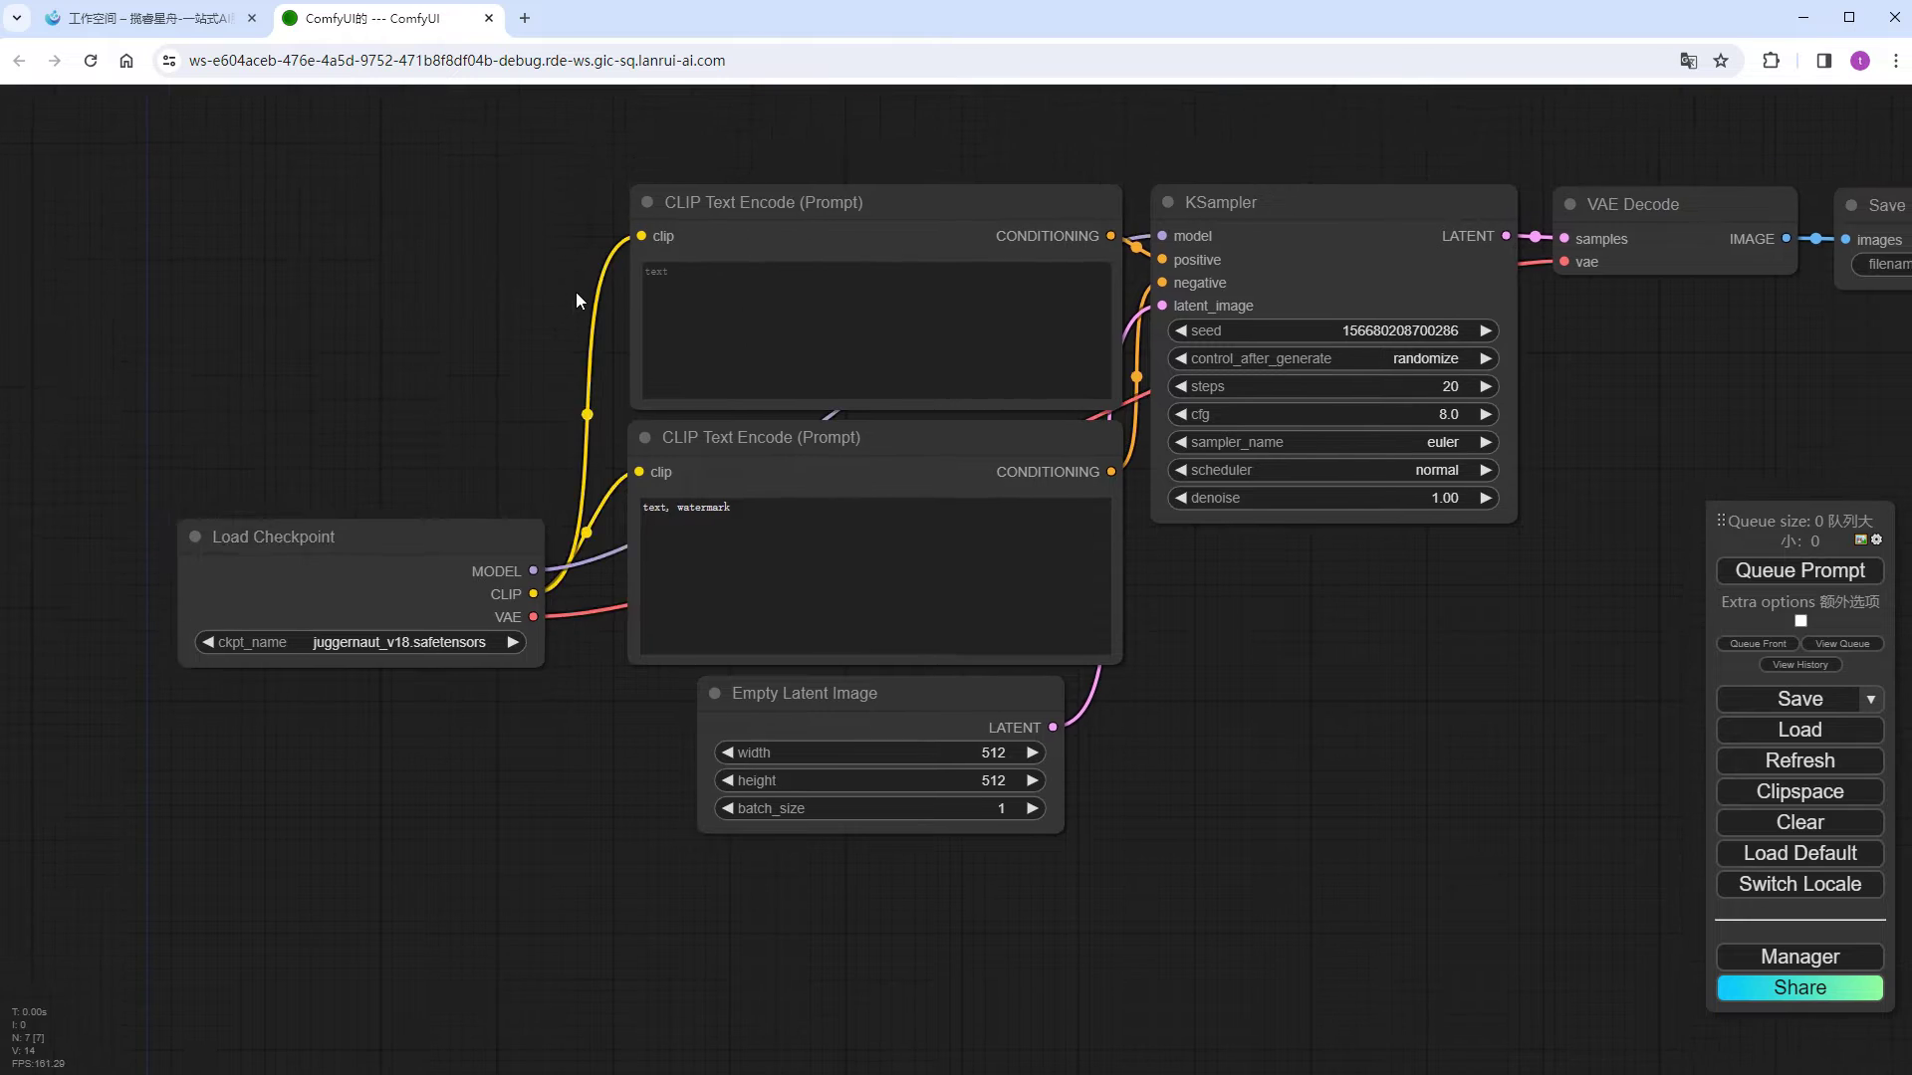
pyautogui.scroll(6, 575, 291)
pyautogui.click(809, 276)
pyautogui.write('an origami girl,')
pyautogui.click(1117, 706)
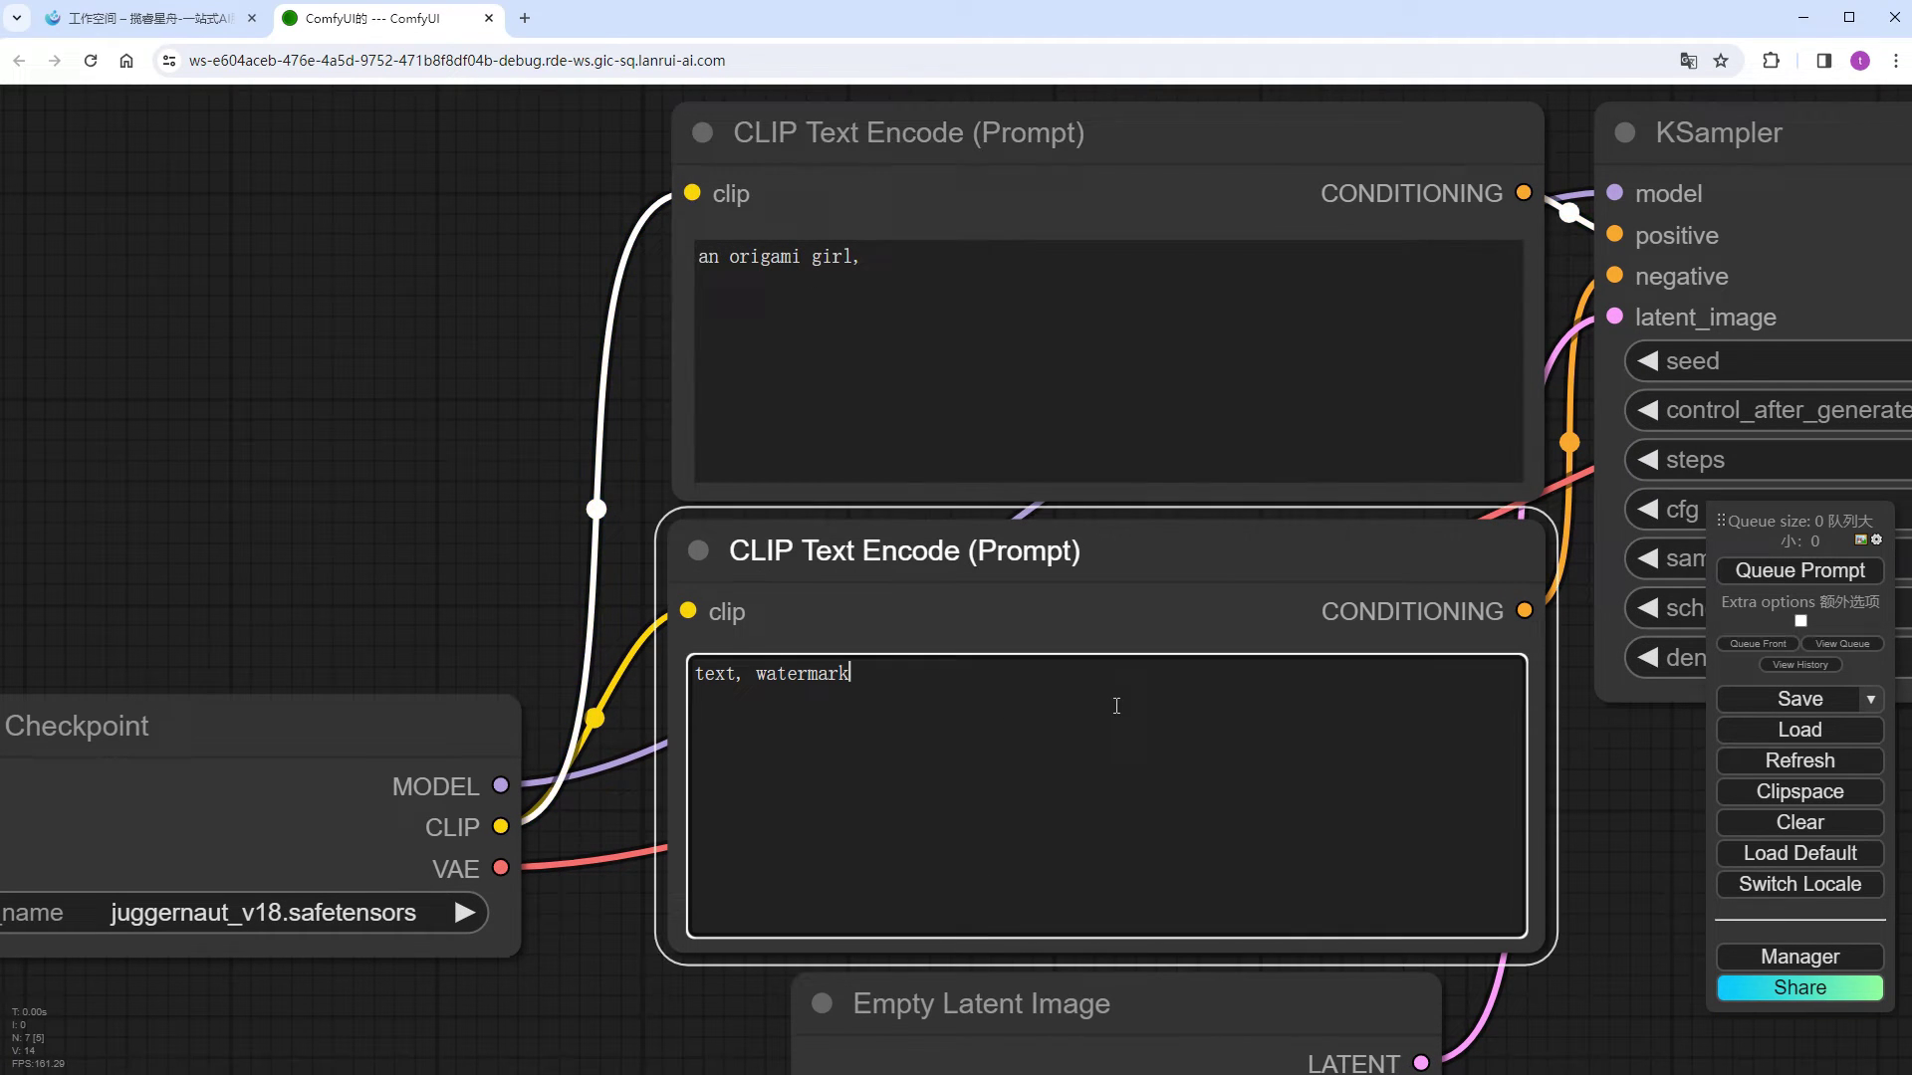
pyautogui.hotkey('ctrl', 'a')
pyautogui.write('blurry,')
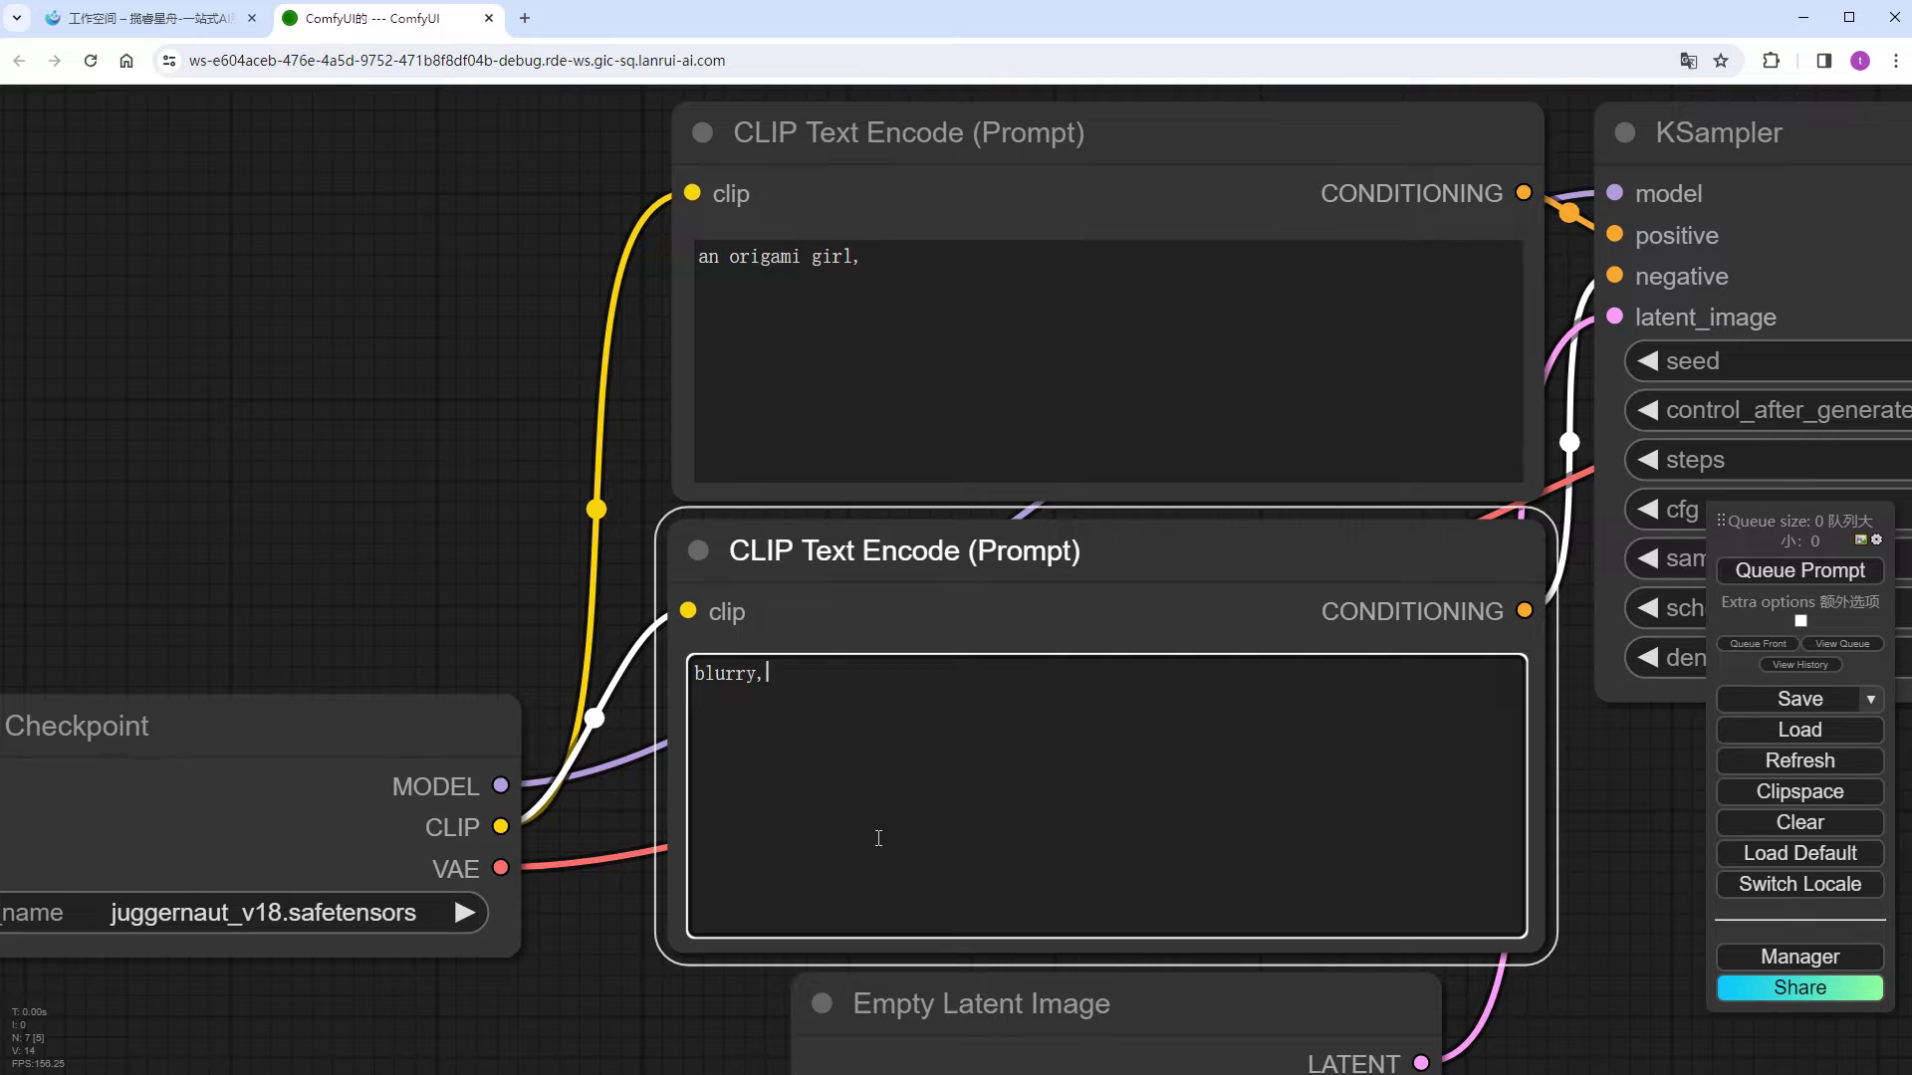
# Step: Change the empty latent height to 768 for a 512×768 image
pyautogui.scroll(-3, 878, 838)
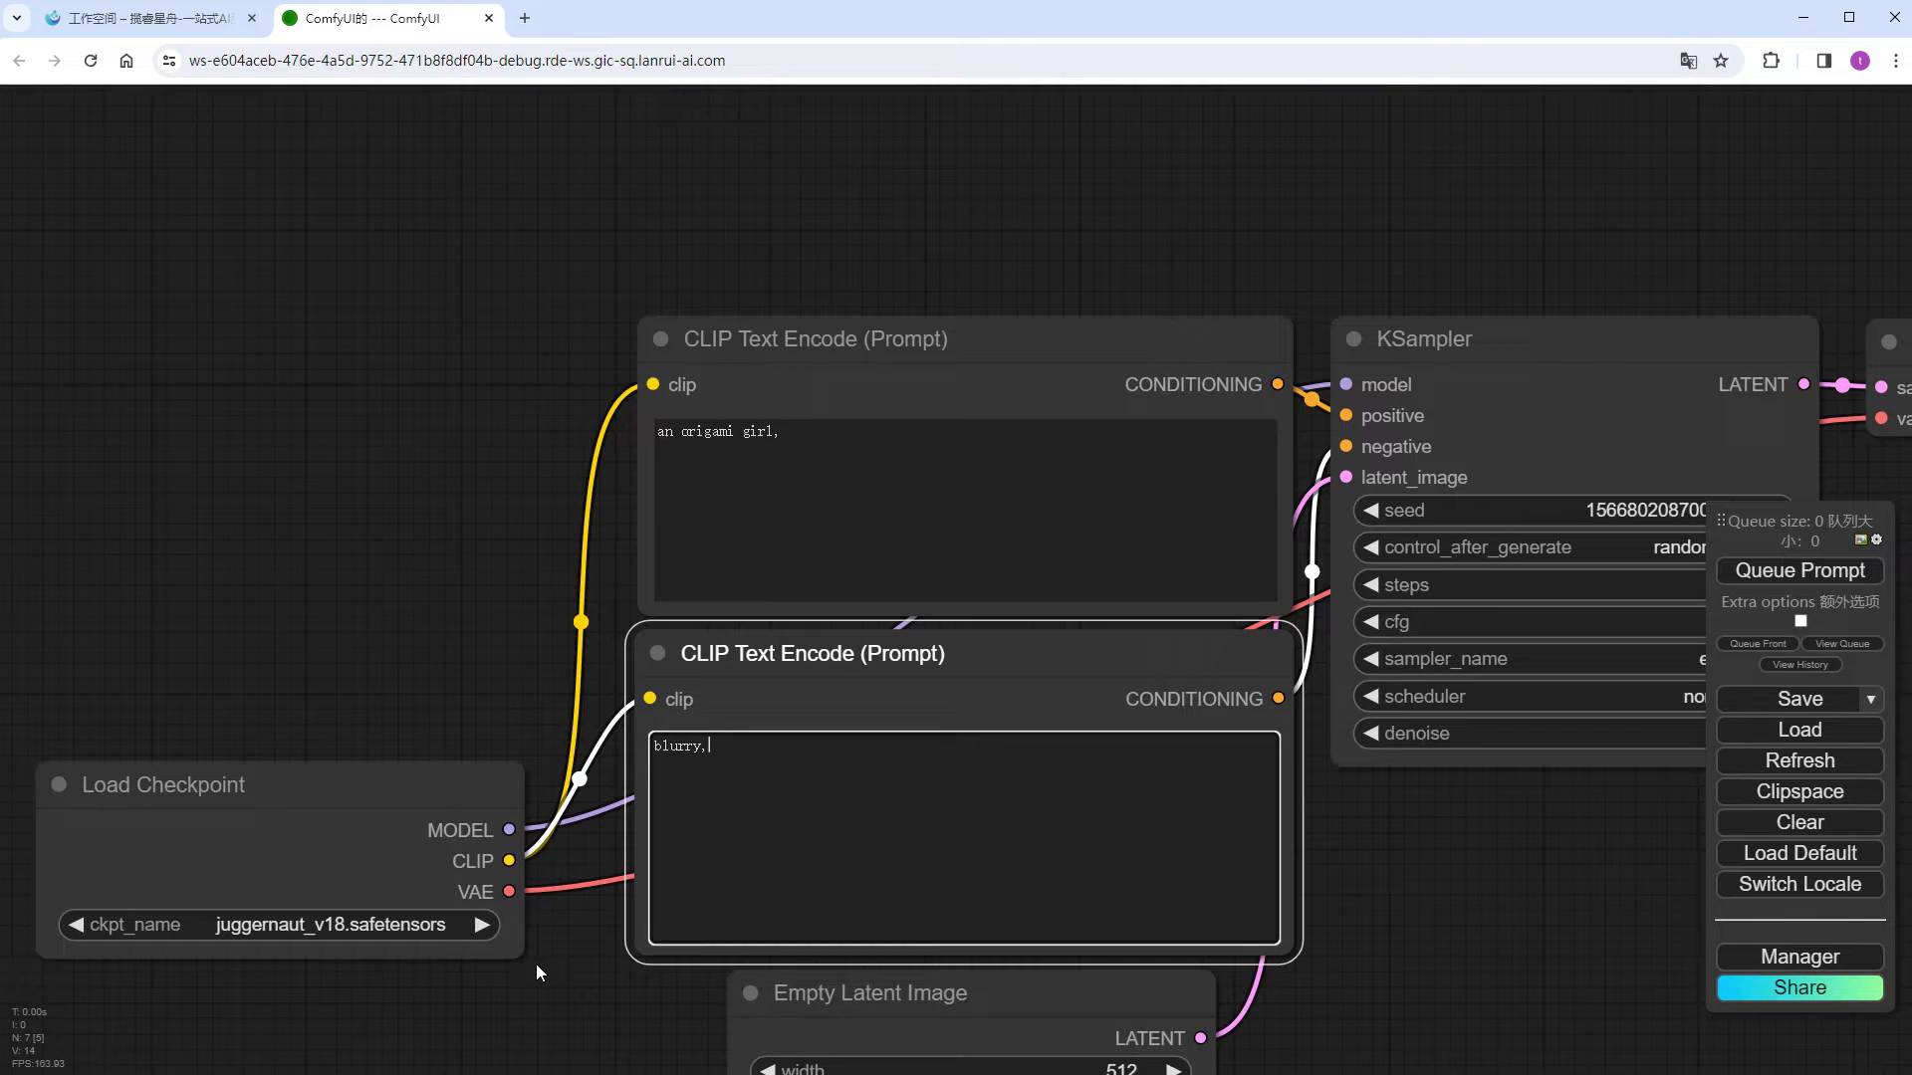
pyautogui.scroll(2, 533, 896)
pyautogui.click(1078, 816)
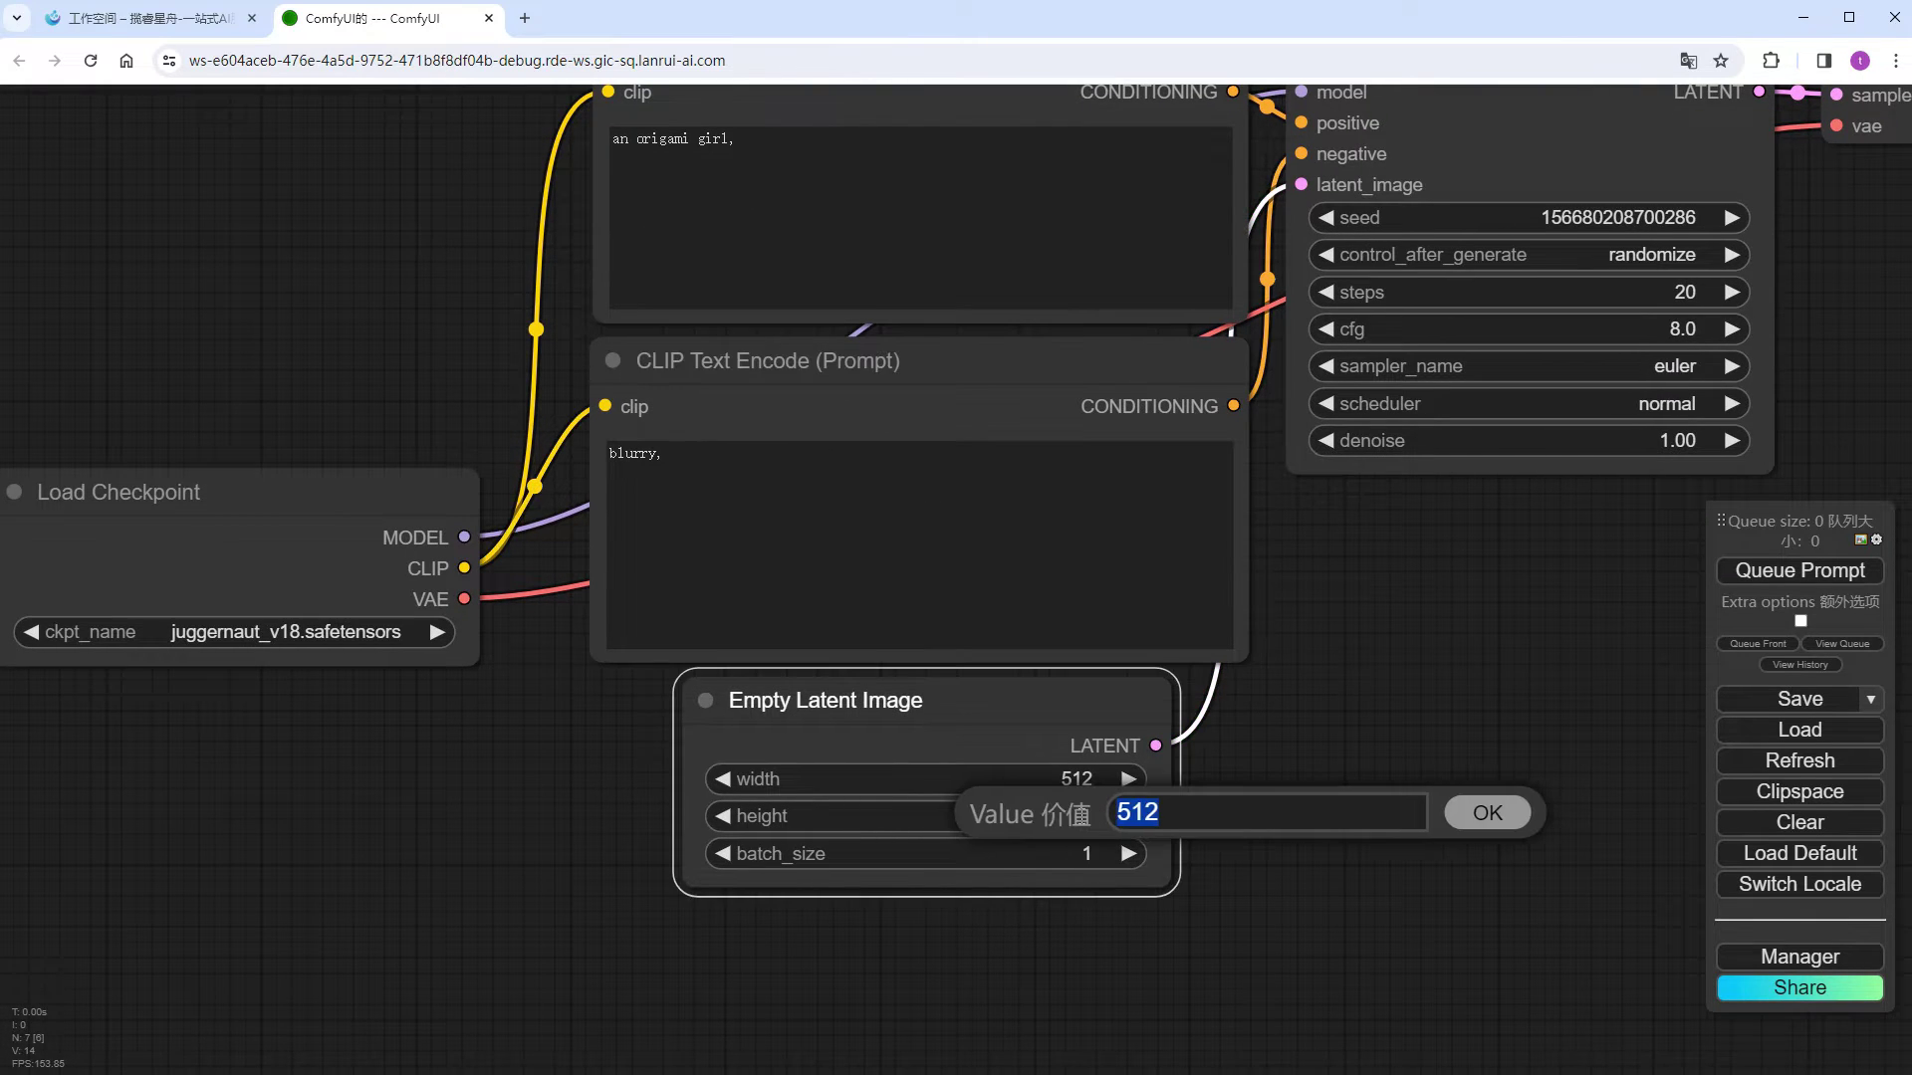
pyautogui.press('BackSpace')
pyautogui.write('768')
pyautogui.press('Return')
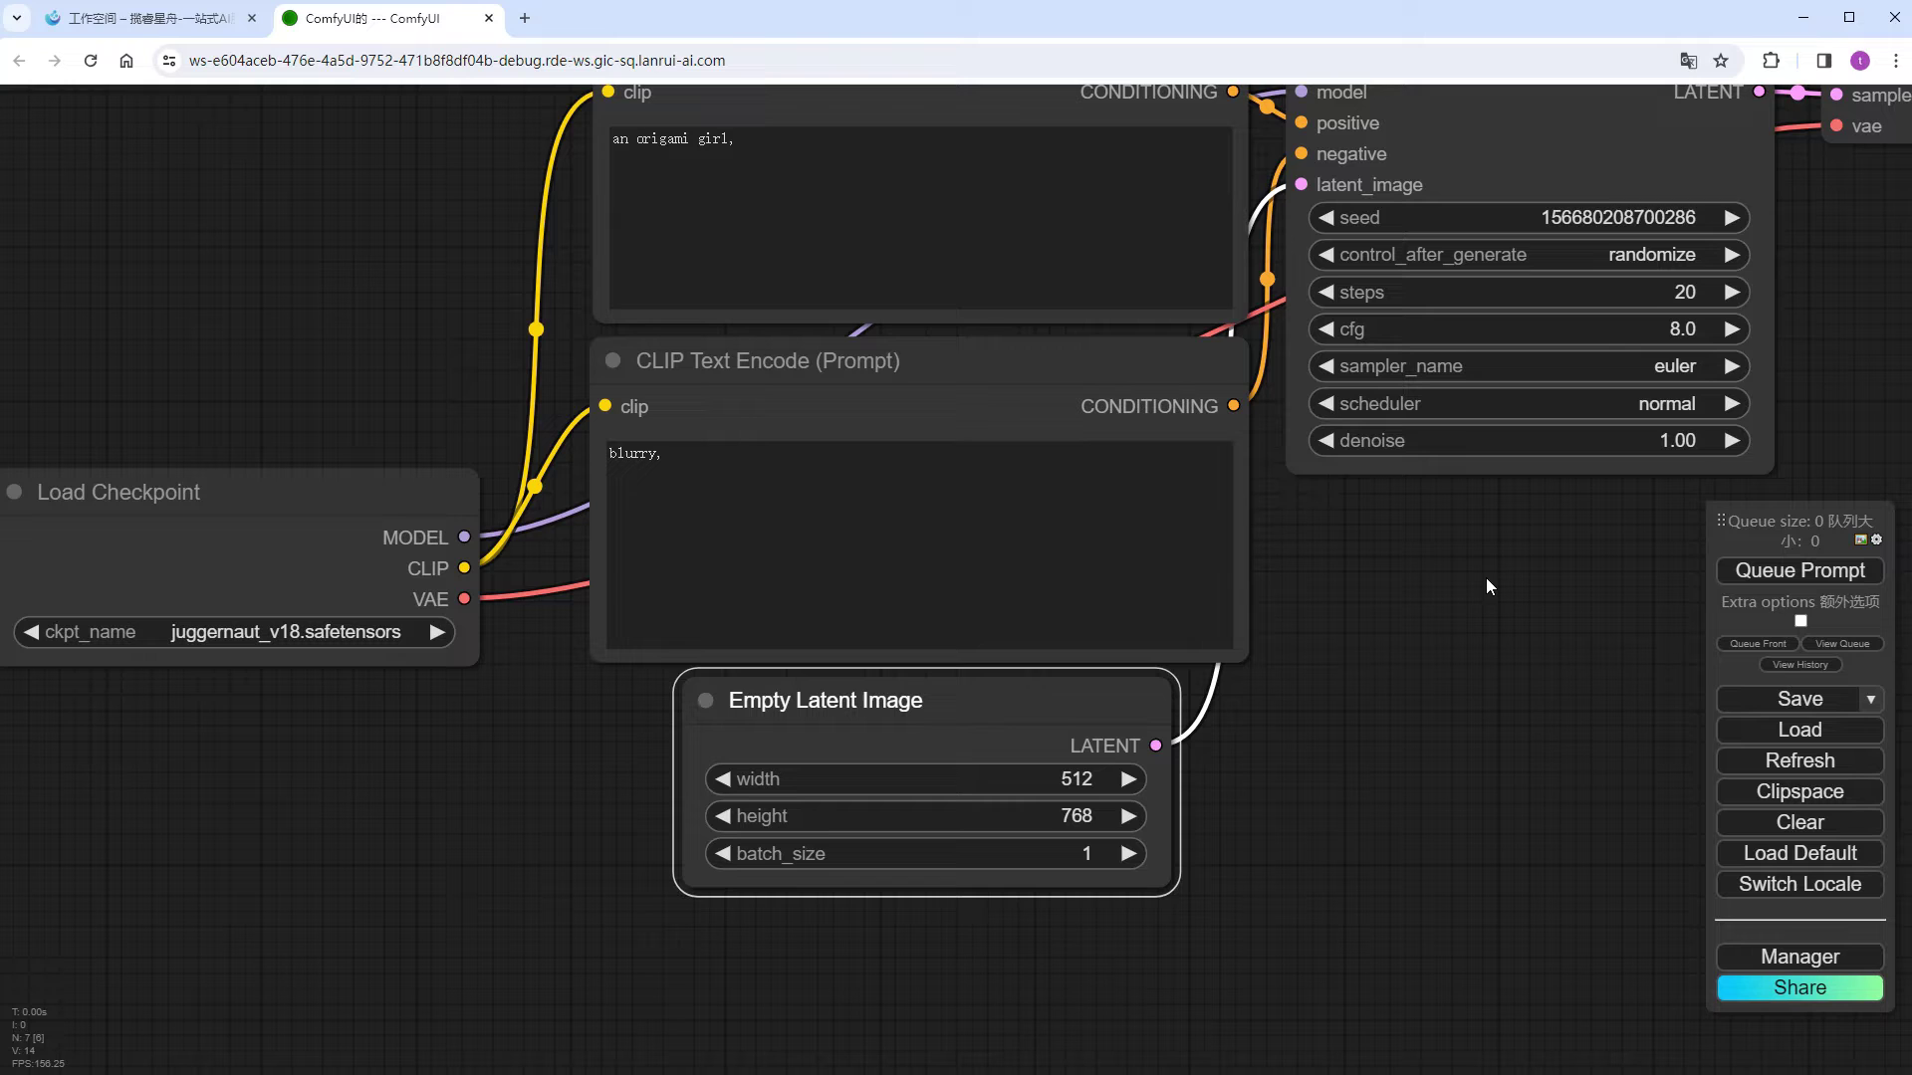
# Step: Set the KSampler to the dpmpp_2m sampler with the karras scheduler
pyautogui.click(1668, 367)
pyautogui.click(1682, 666)
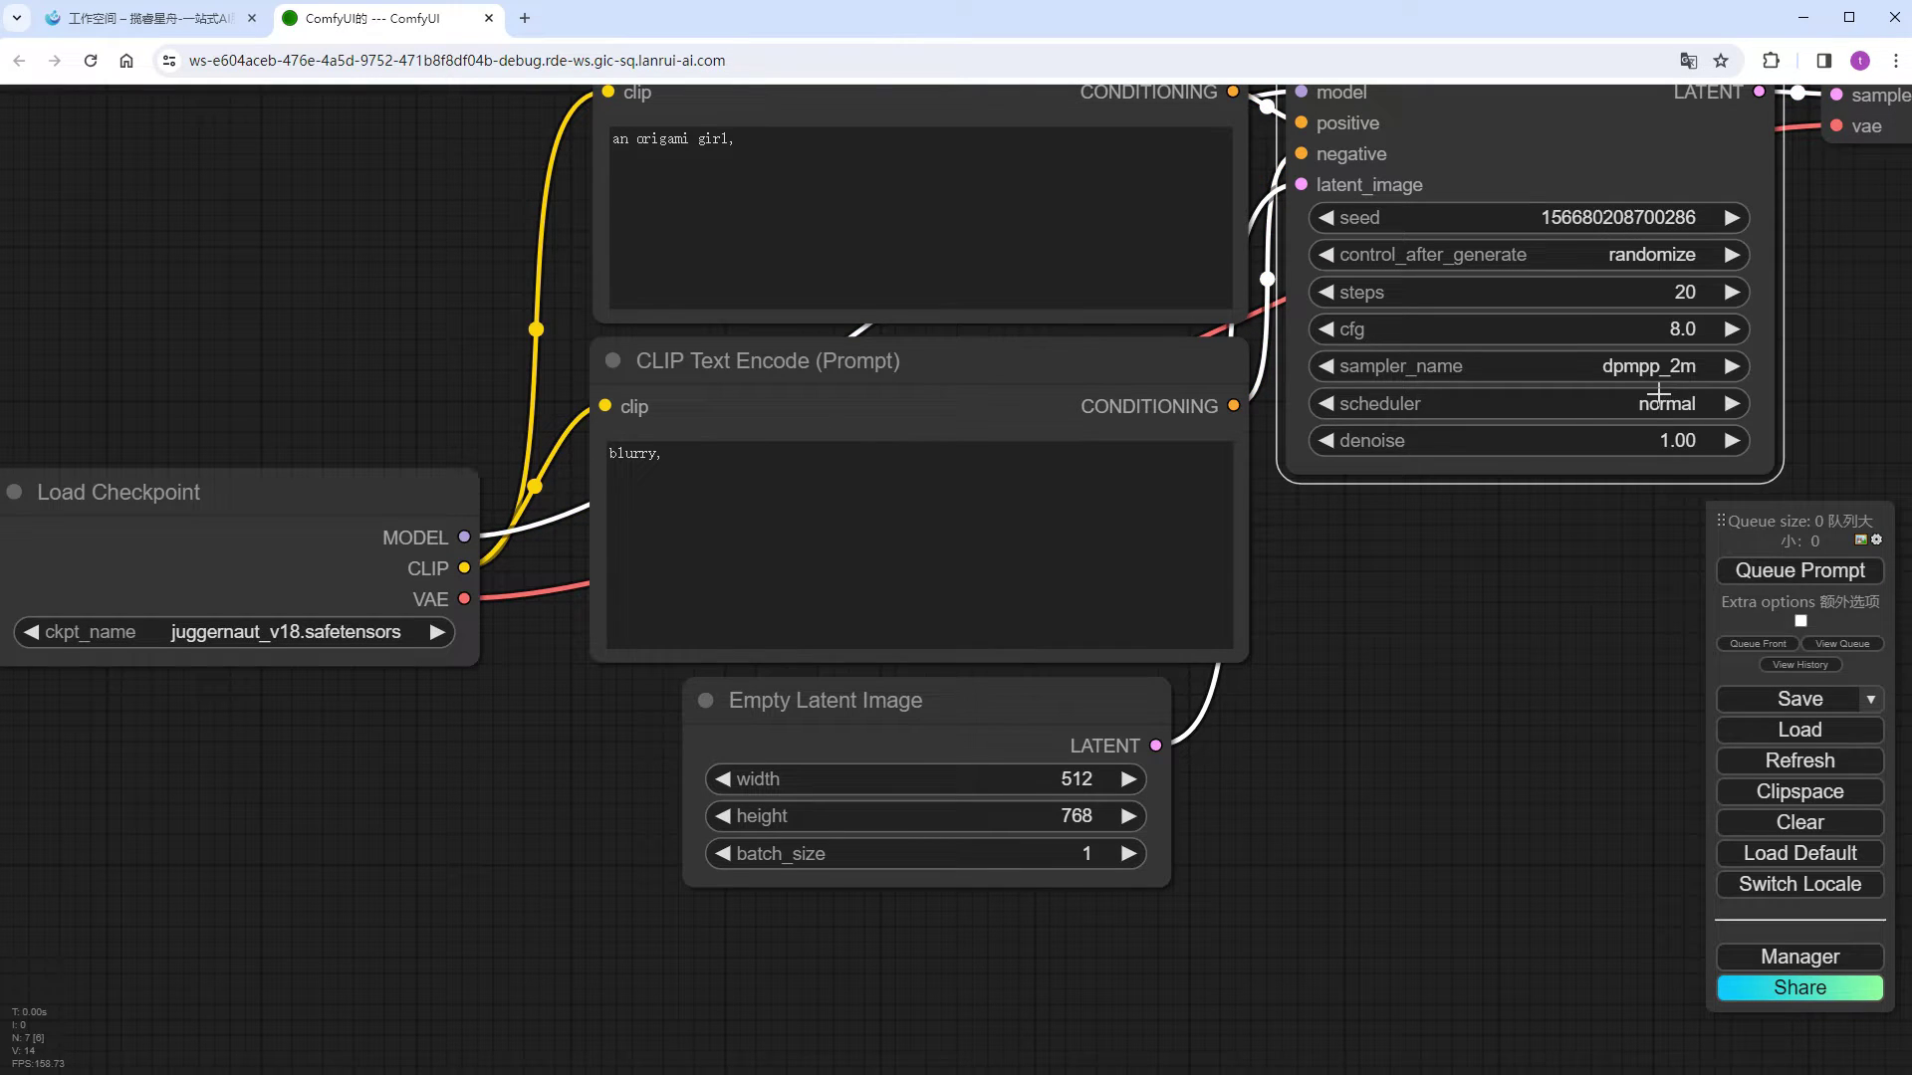
pyautogui.click(1658, 404)
pyautogui.click(1693, 417)
# Step: Queue a first run of the workflow and view the generated image
pyautogui.click(1752, 571)
pyautogui.moveTo(1509, 565); pyautogui.dragTo(1215, 744)
pyautogui.scroll(-4, 1210, 733)
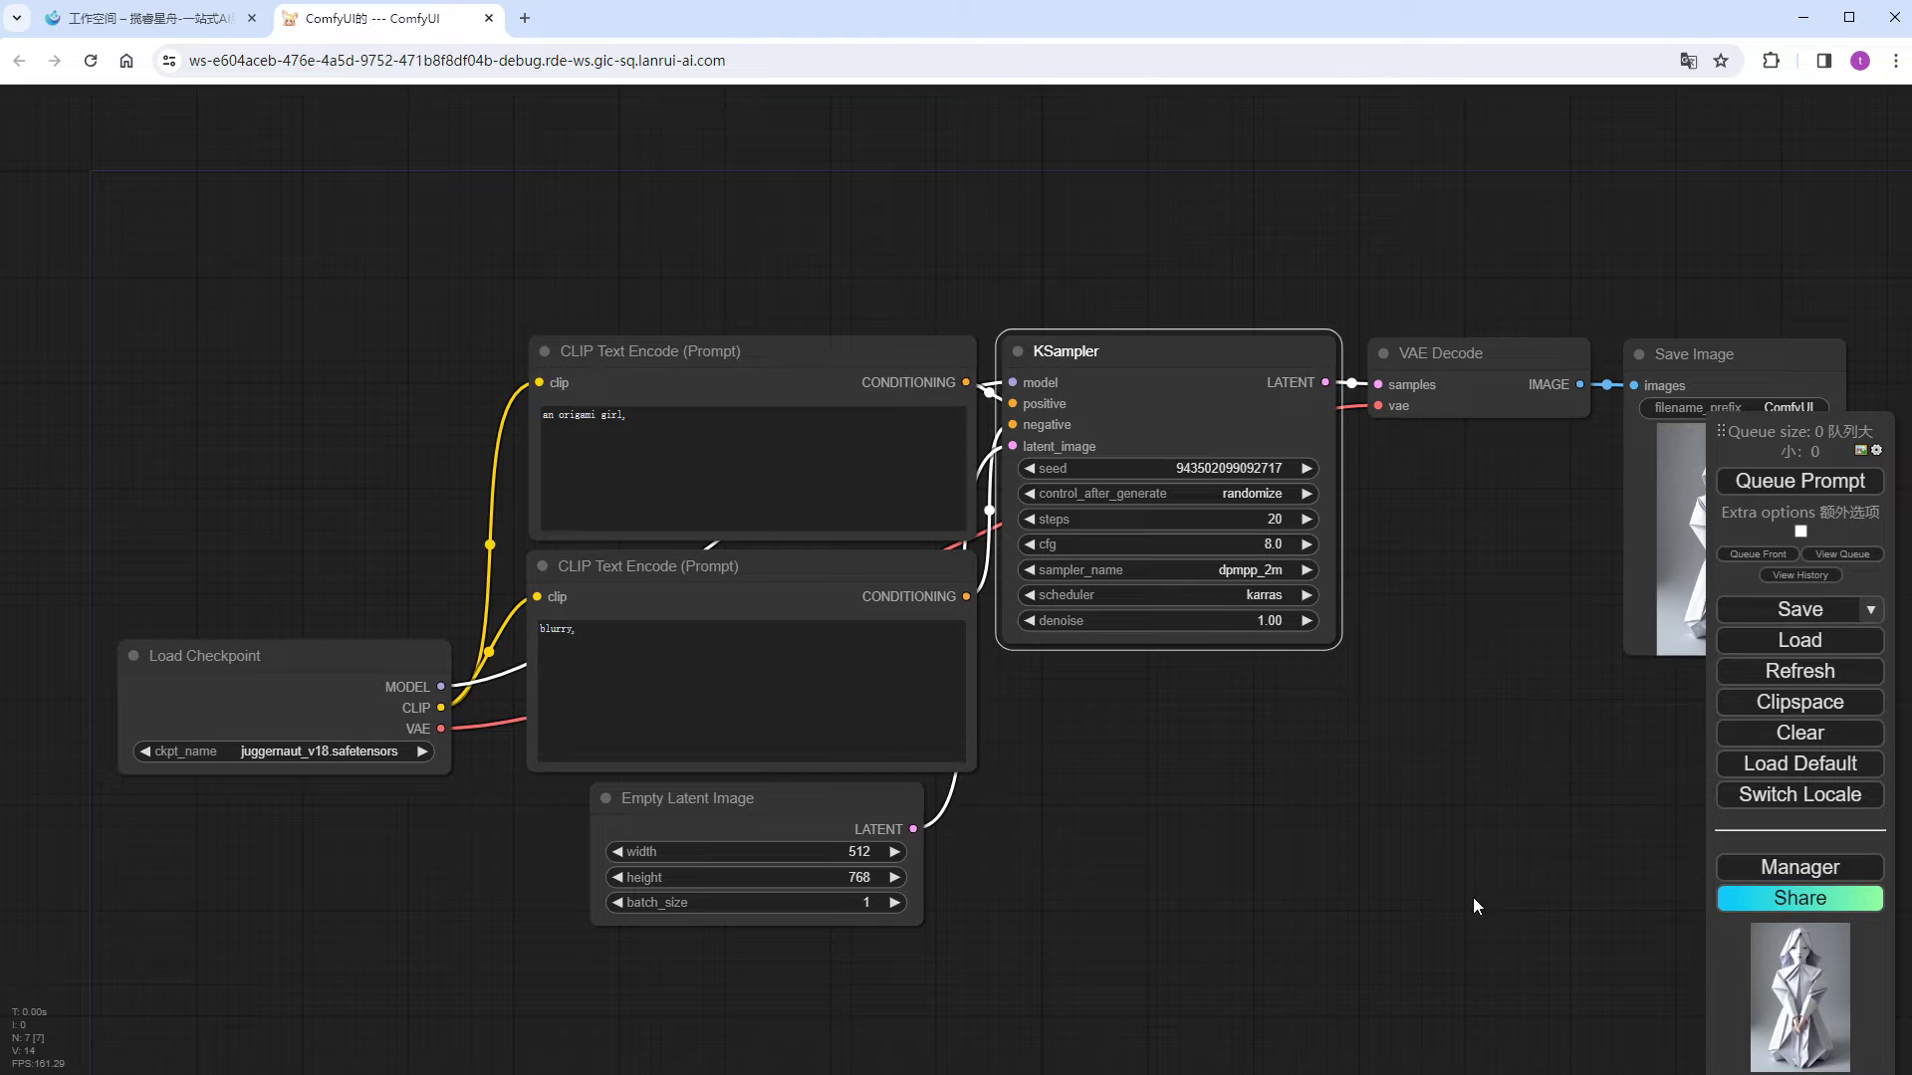
pyautogui.moveTo(1472, 898); pyautogui.dragTo(1104, 899)
pyautogui.scroll(5, 1229, 642)
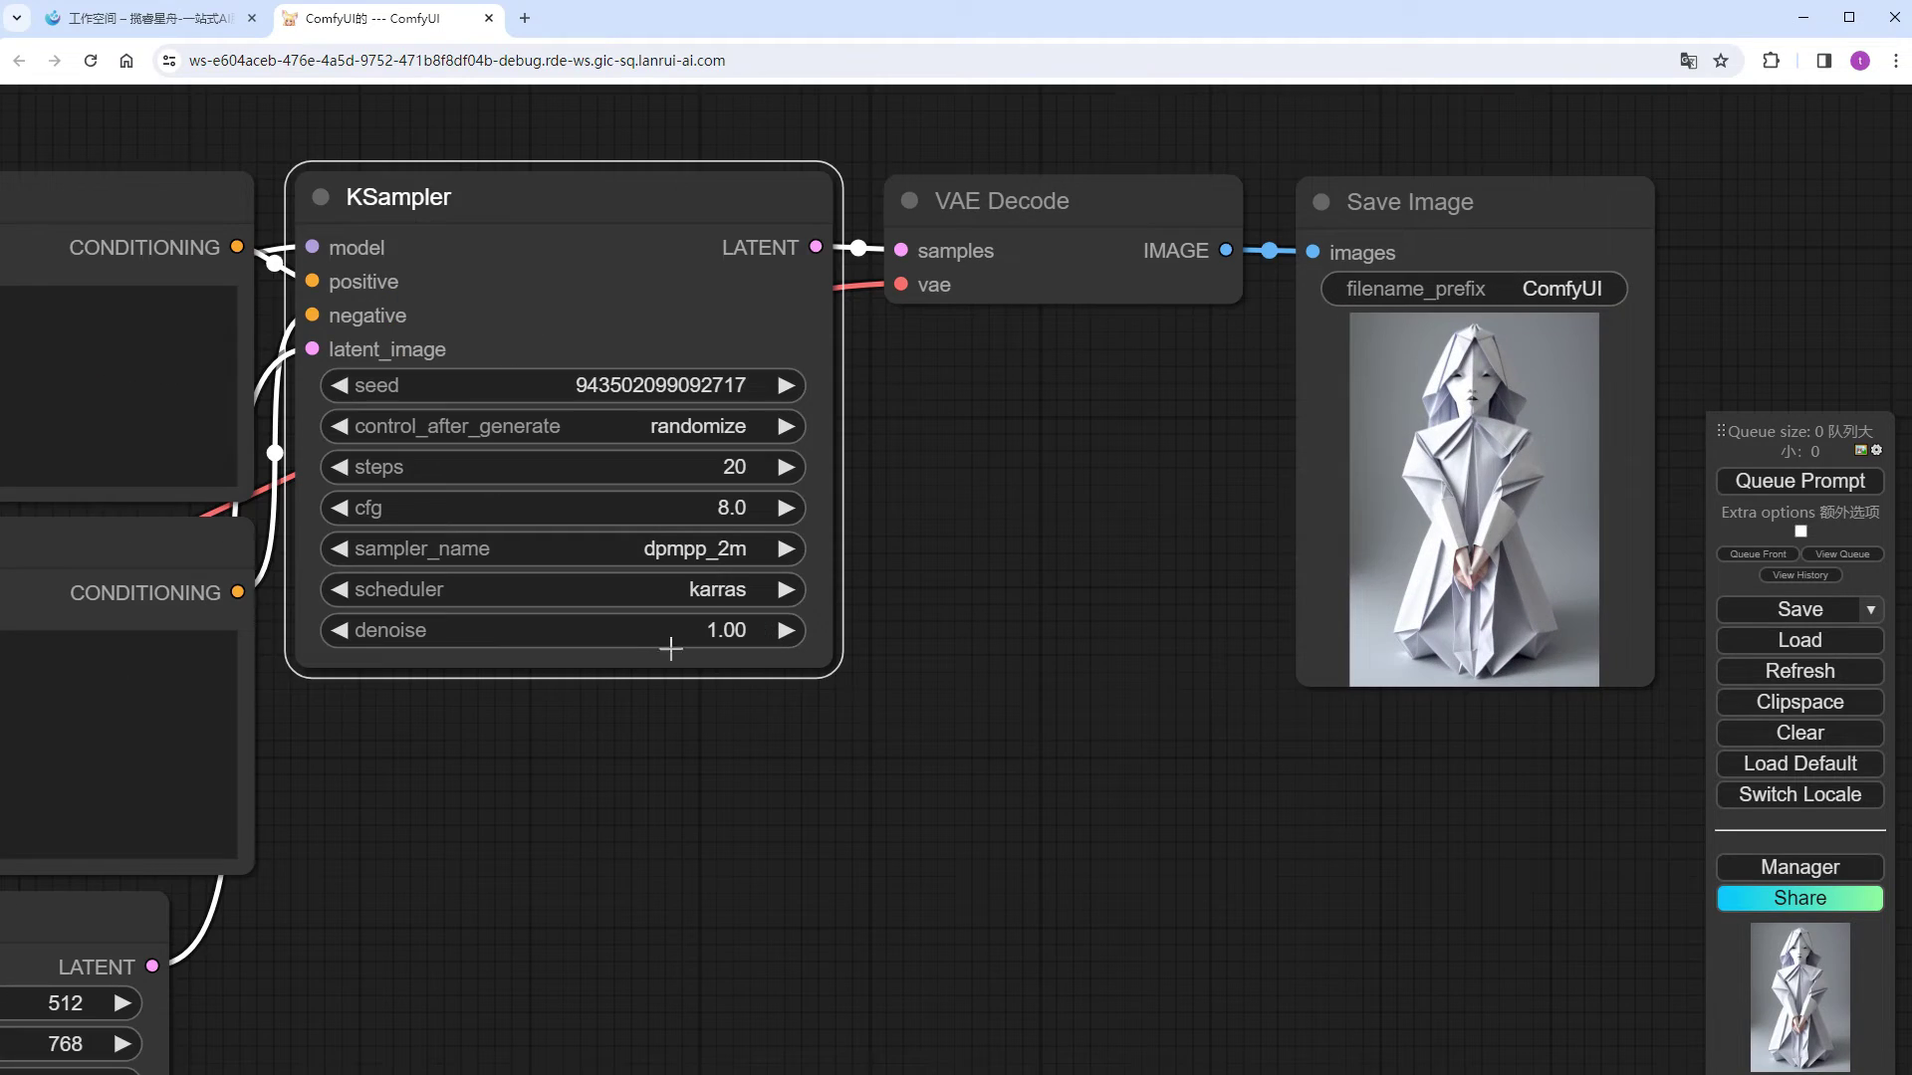
pyautogui.moveTo(178, 989); pyautogui.dragTo(382, 891)
# Step: Set Empty Latent batch_size to 4, rerun, and show all four images together
pyautogui.click(277, 1001)
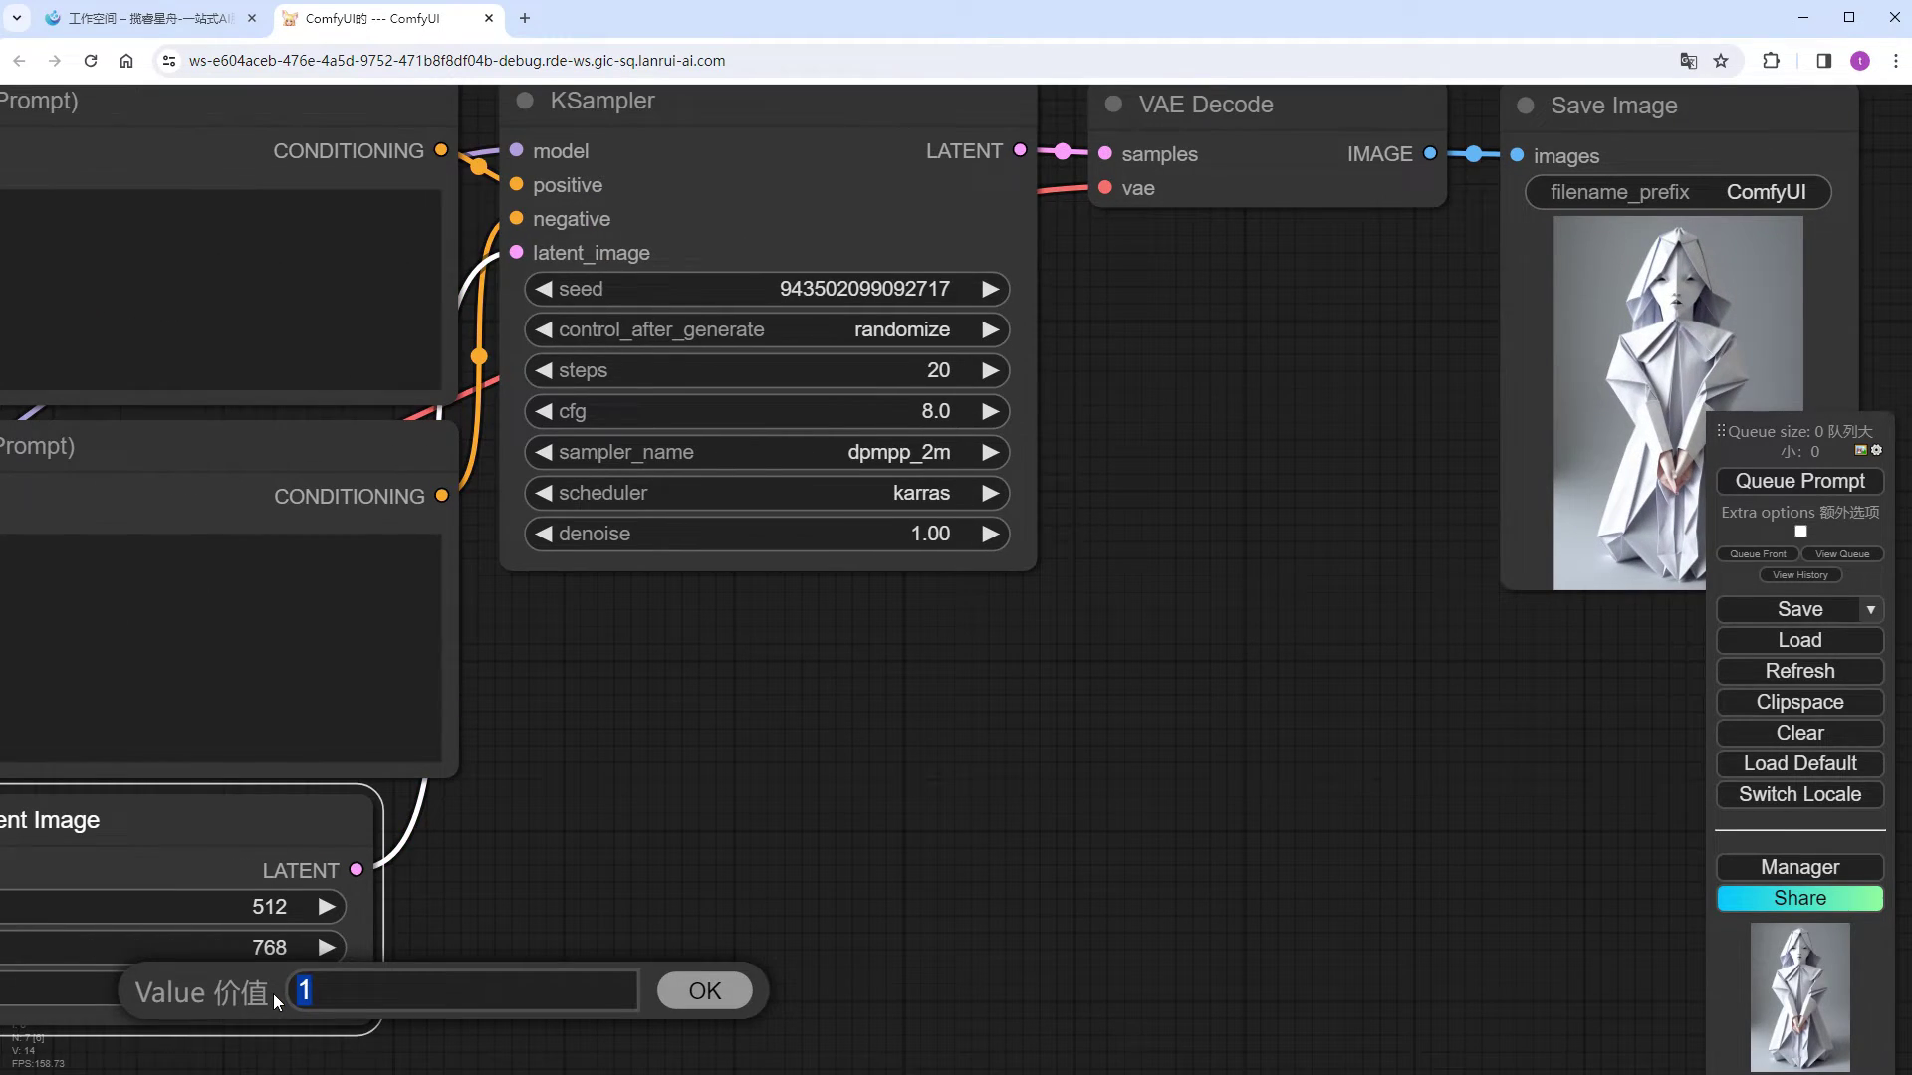
pyautogui.write('4')
pyautogui.press('Return')
pyautogui.click(1832, 480)
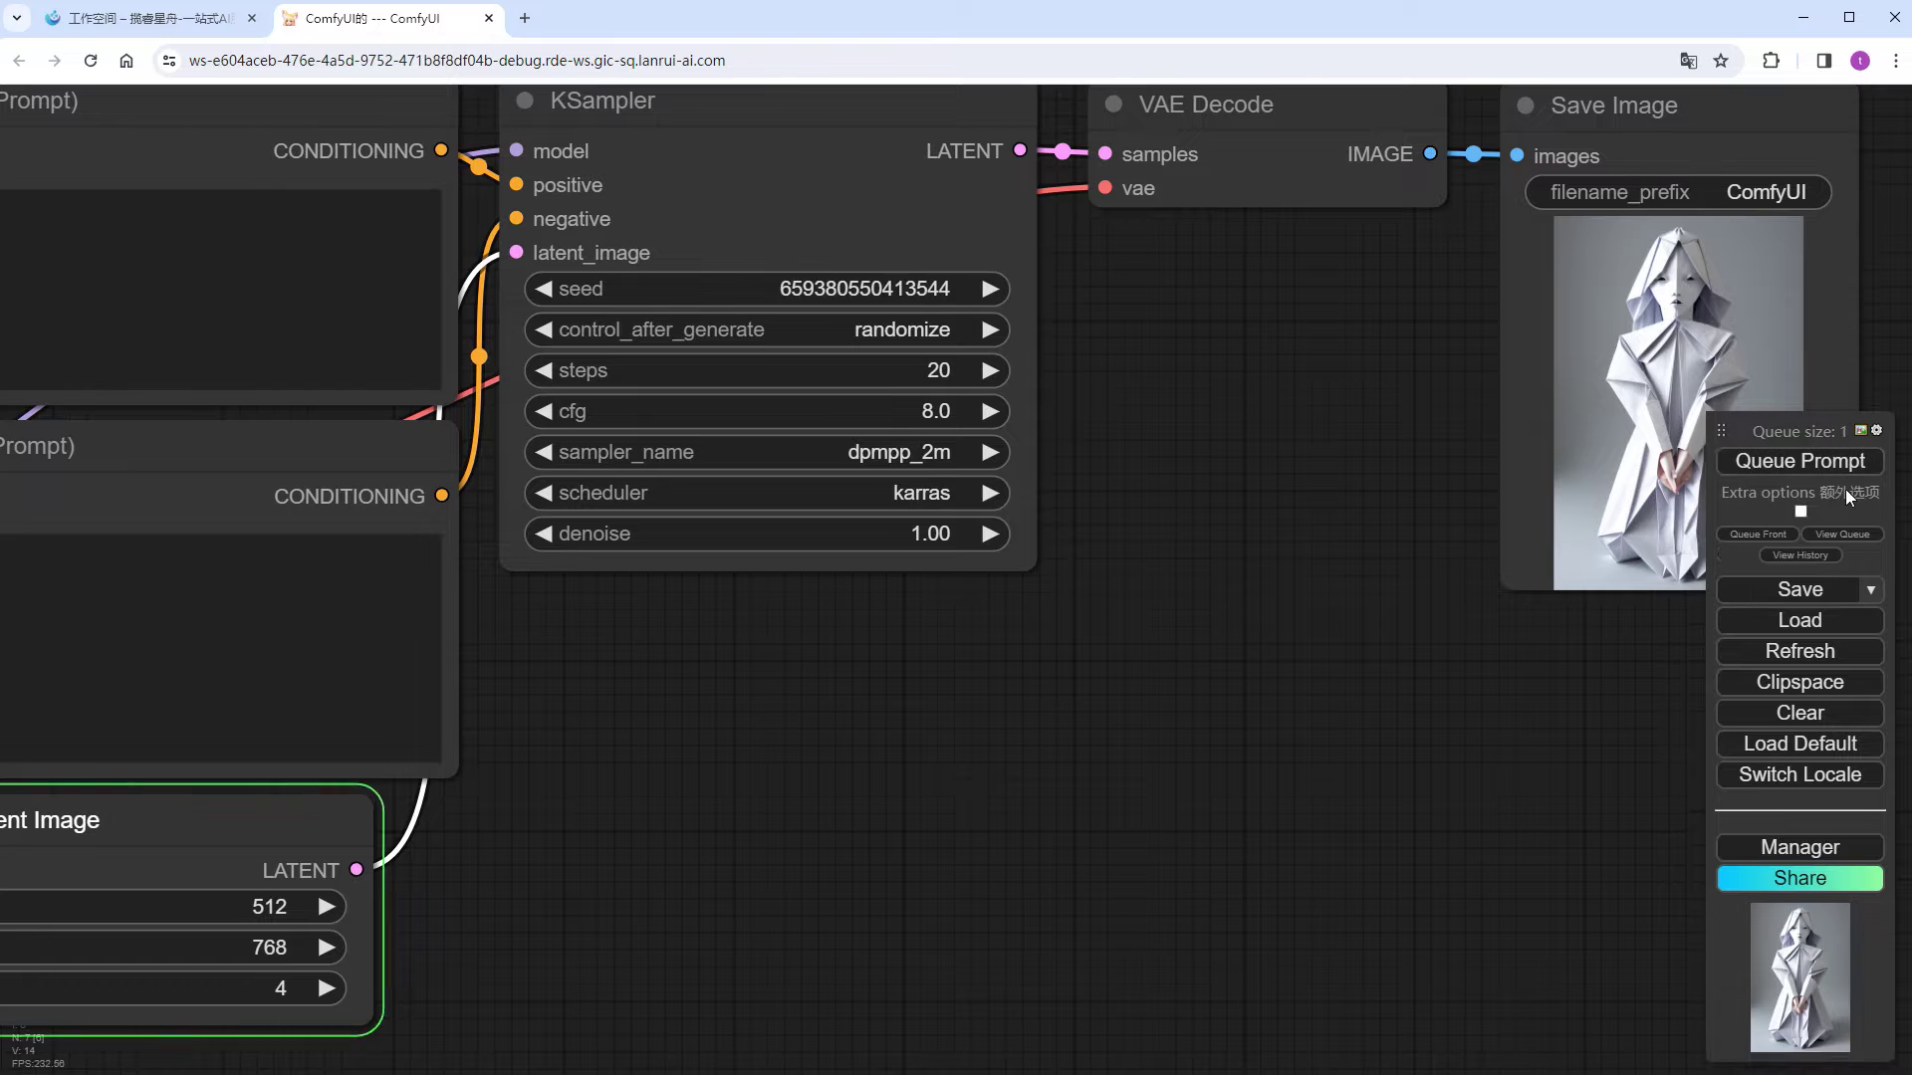
pyautogui.moveTo(1160, 633); pyautogui.dragTo(956, 713)
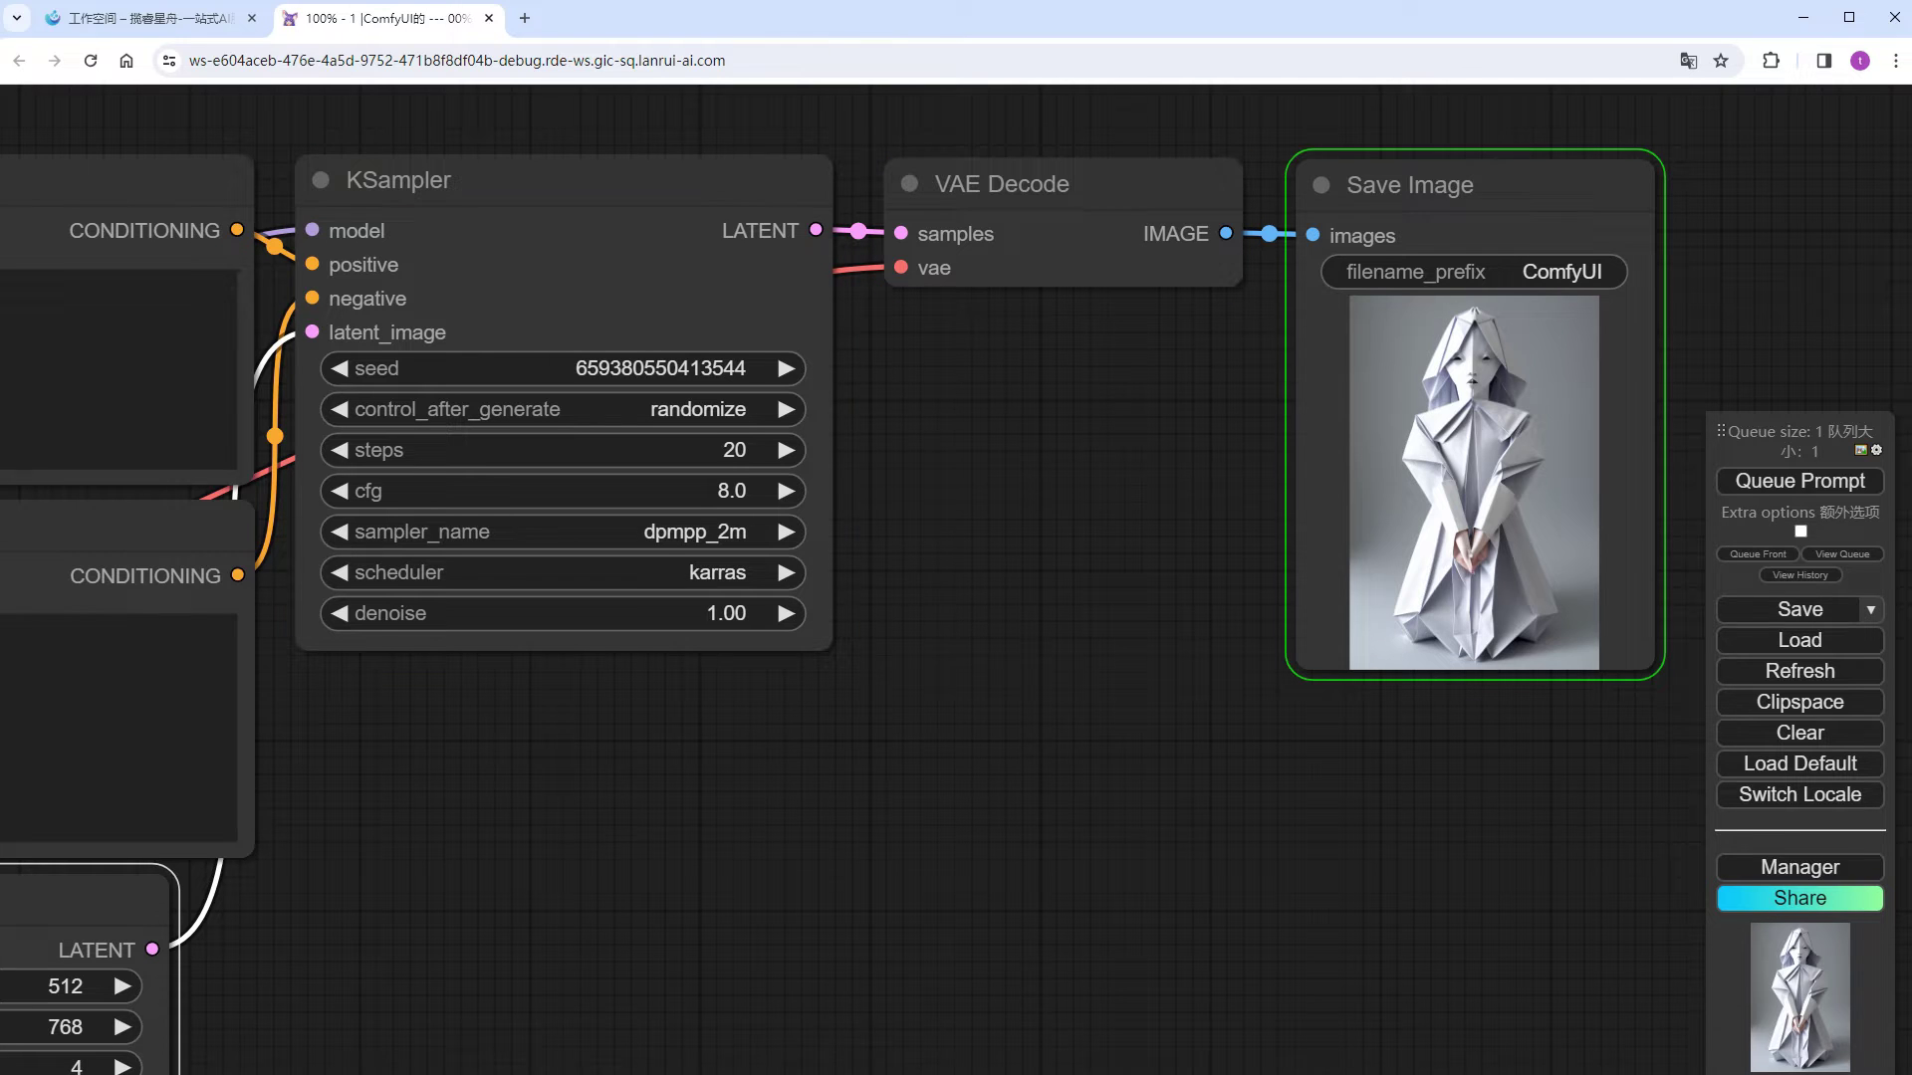
pyautogui.click(1613, 346)
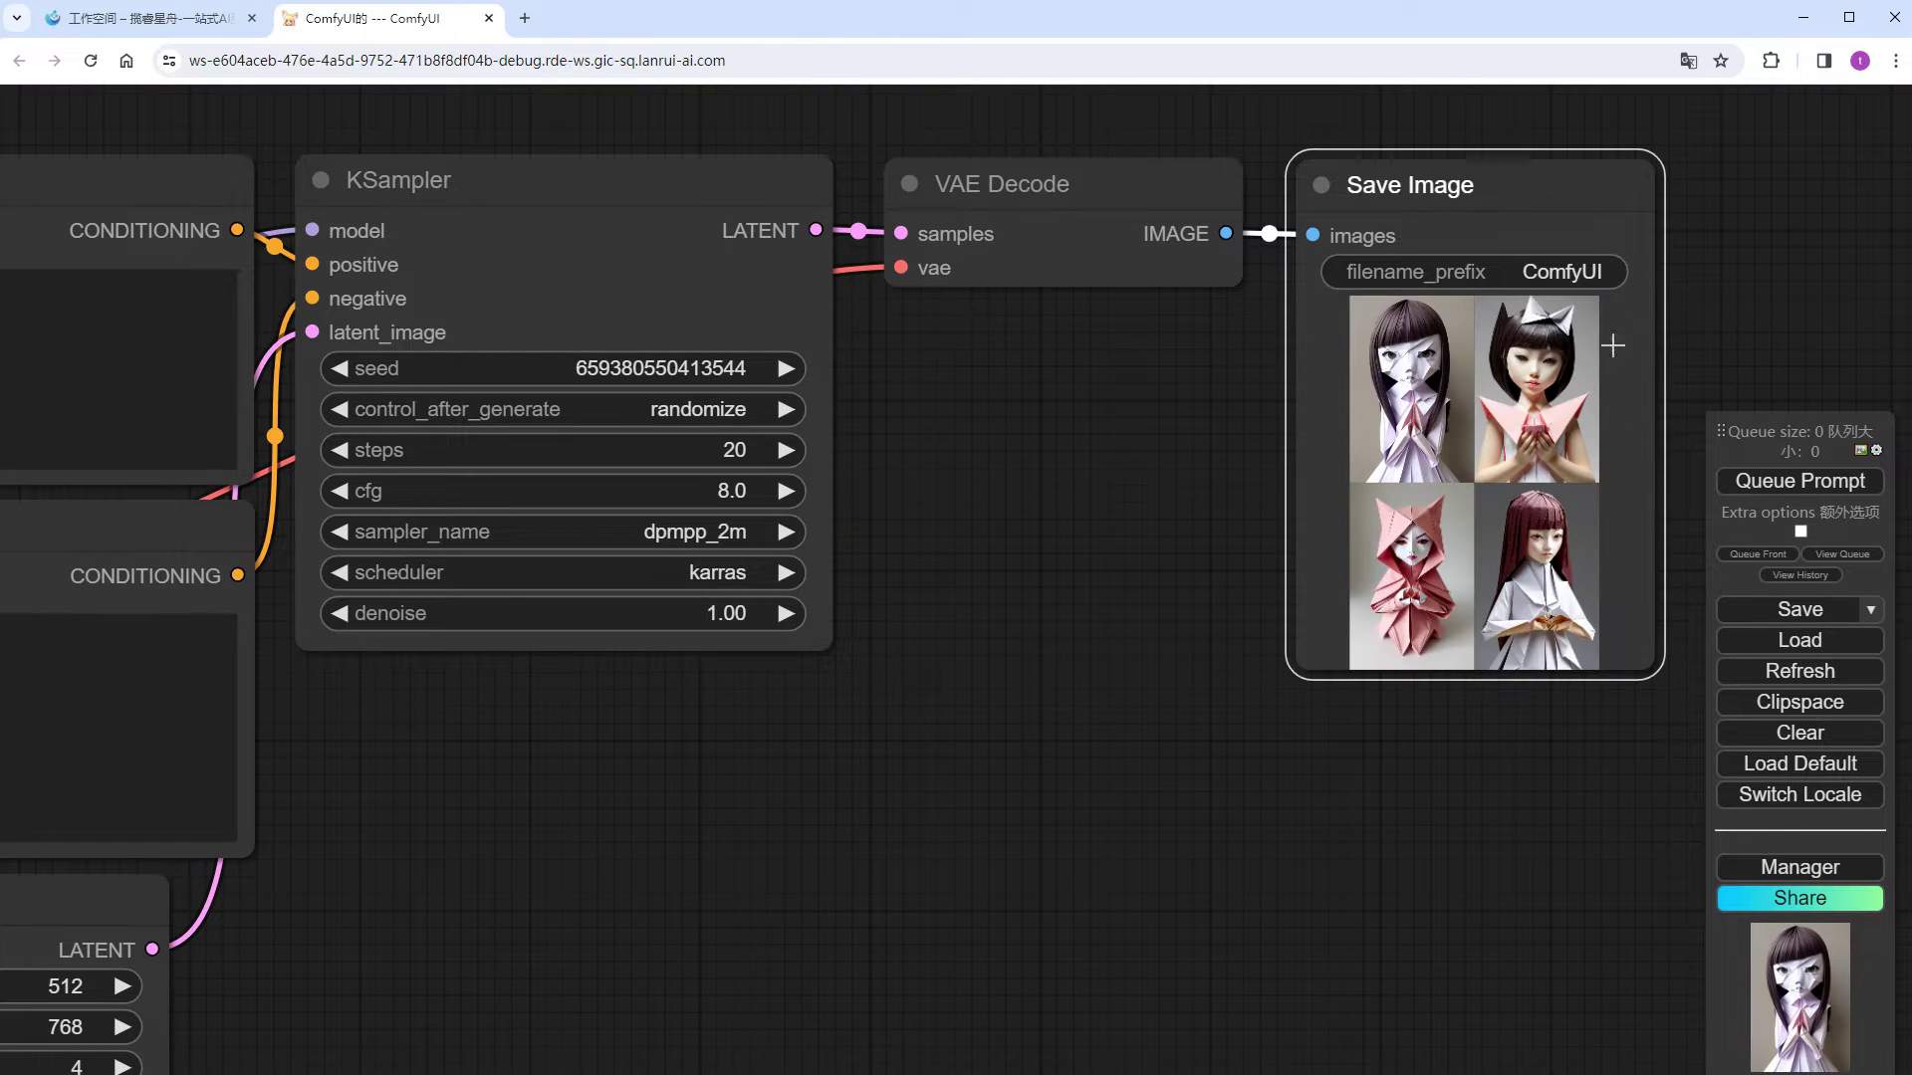
pyautogui.scroll(7, 1619, 440)
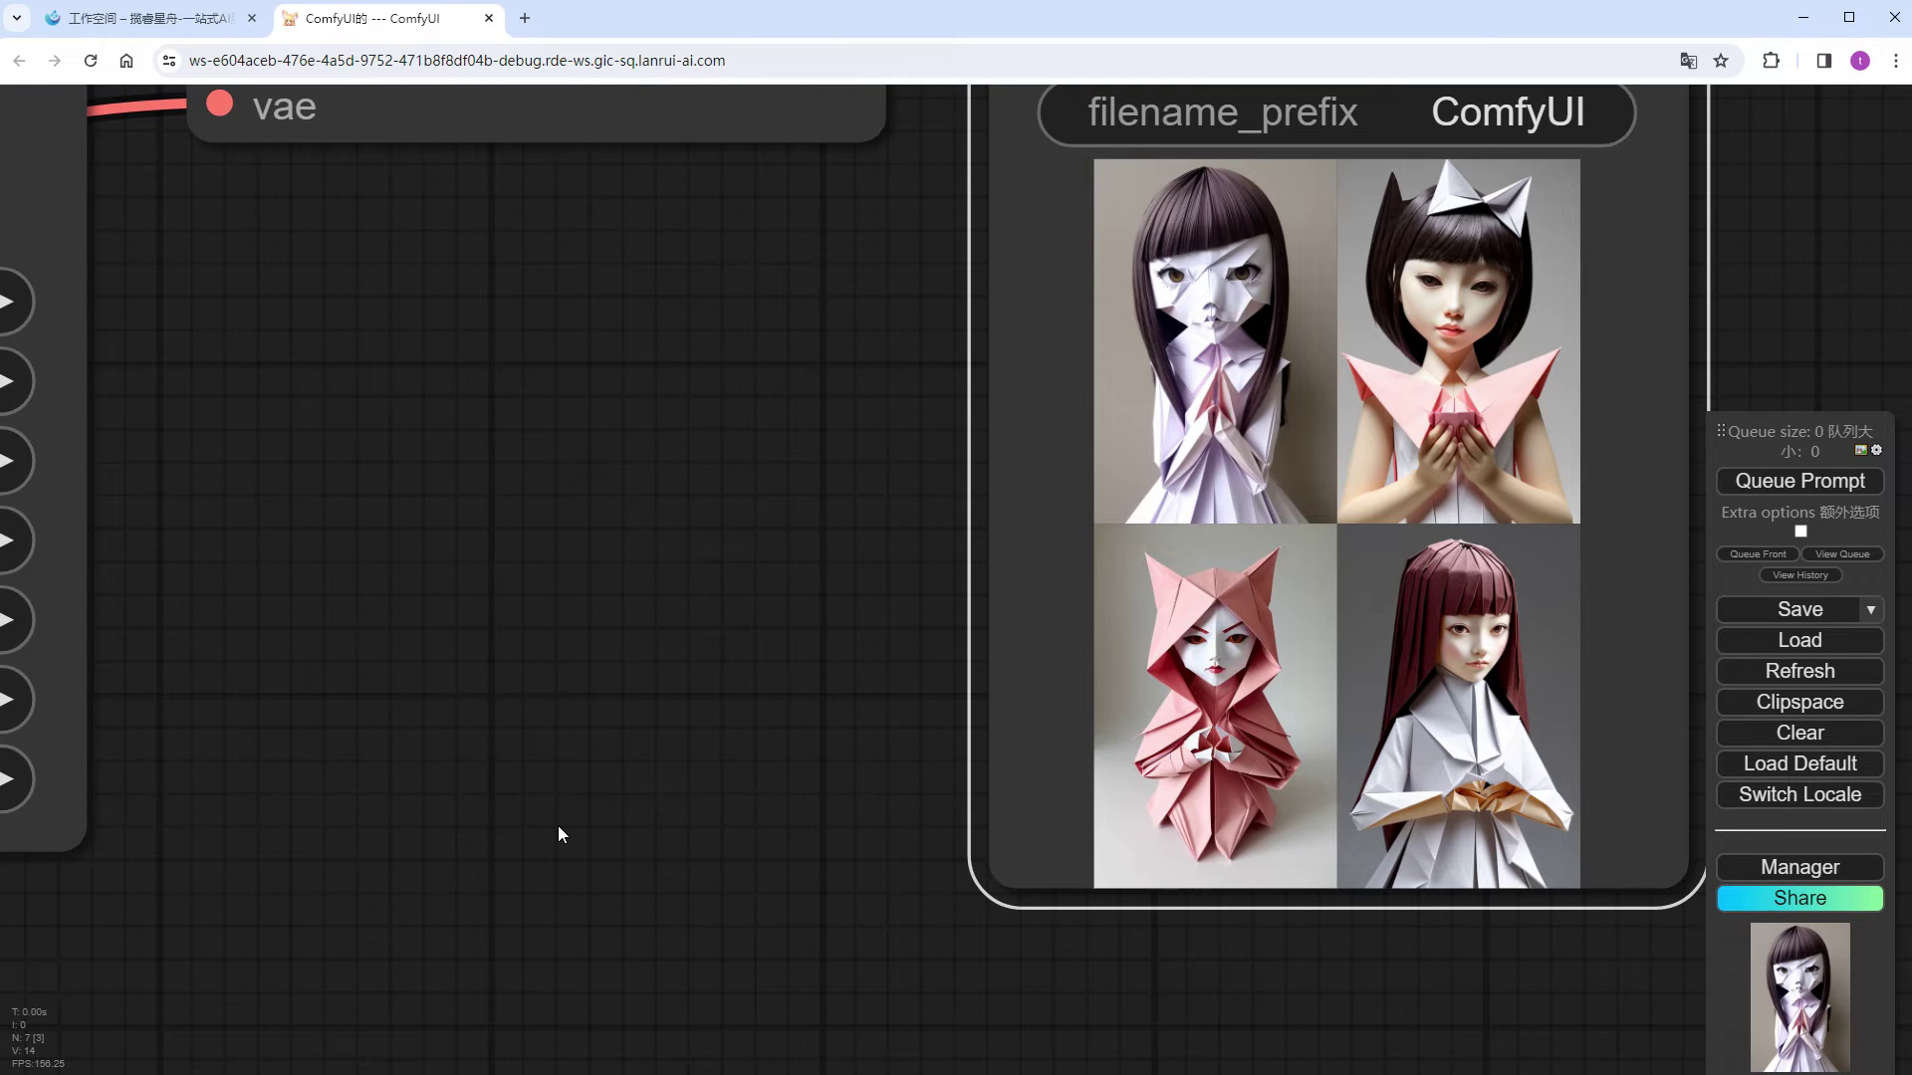
# Step: Add an Apply IPAdapter node to the left part of the graph
pyautogui.scroll(-3, 558, 833)
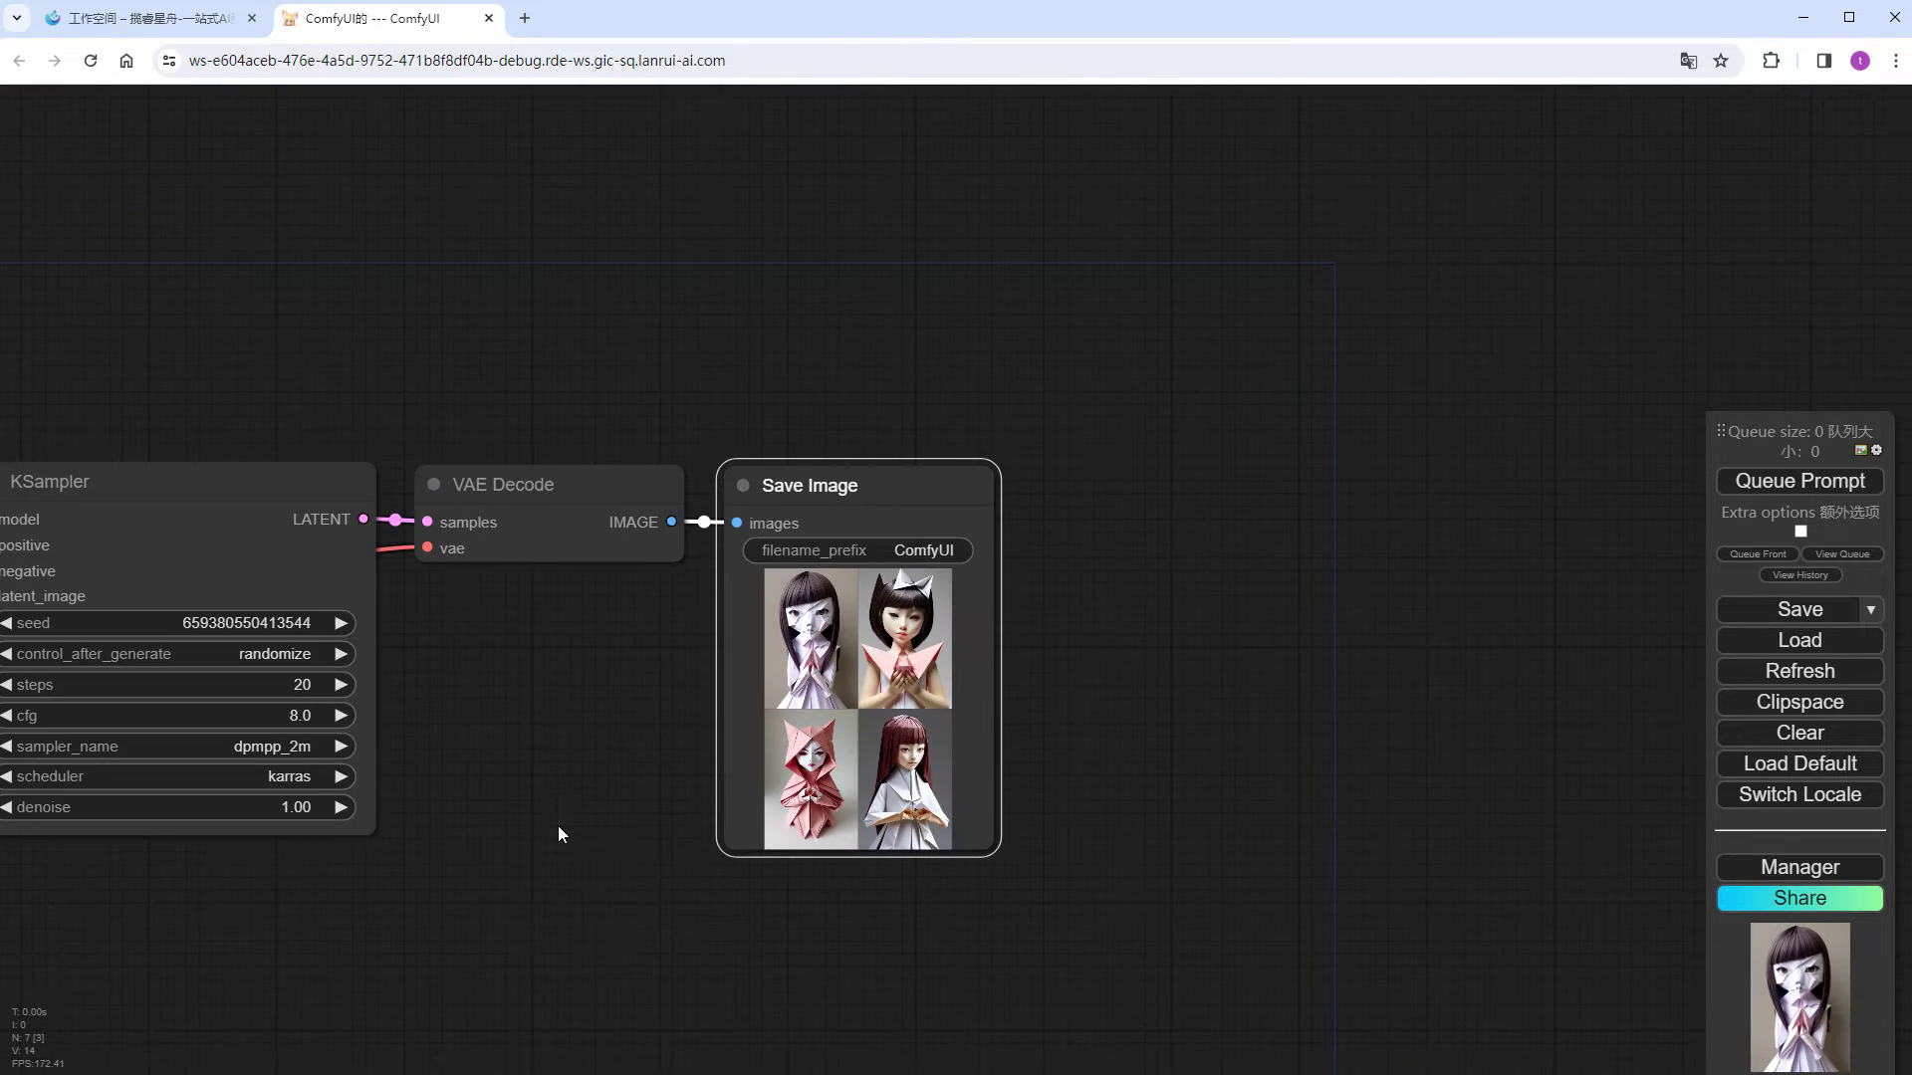
pyautogui.moveTo(277, 947); pyautogui.dragTo(1310, 524)
pyautogui.scroll(2, 777, 823)
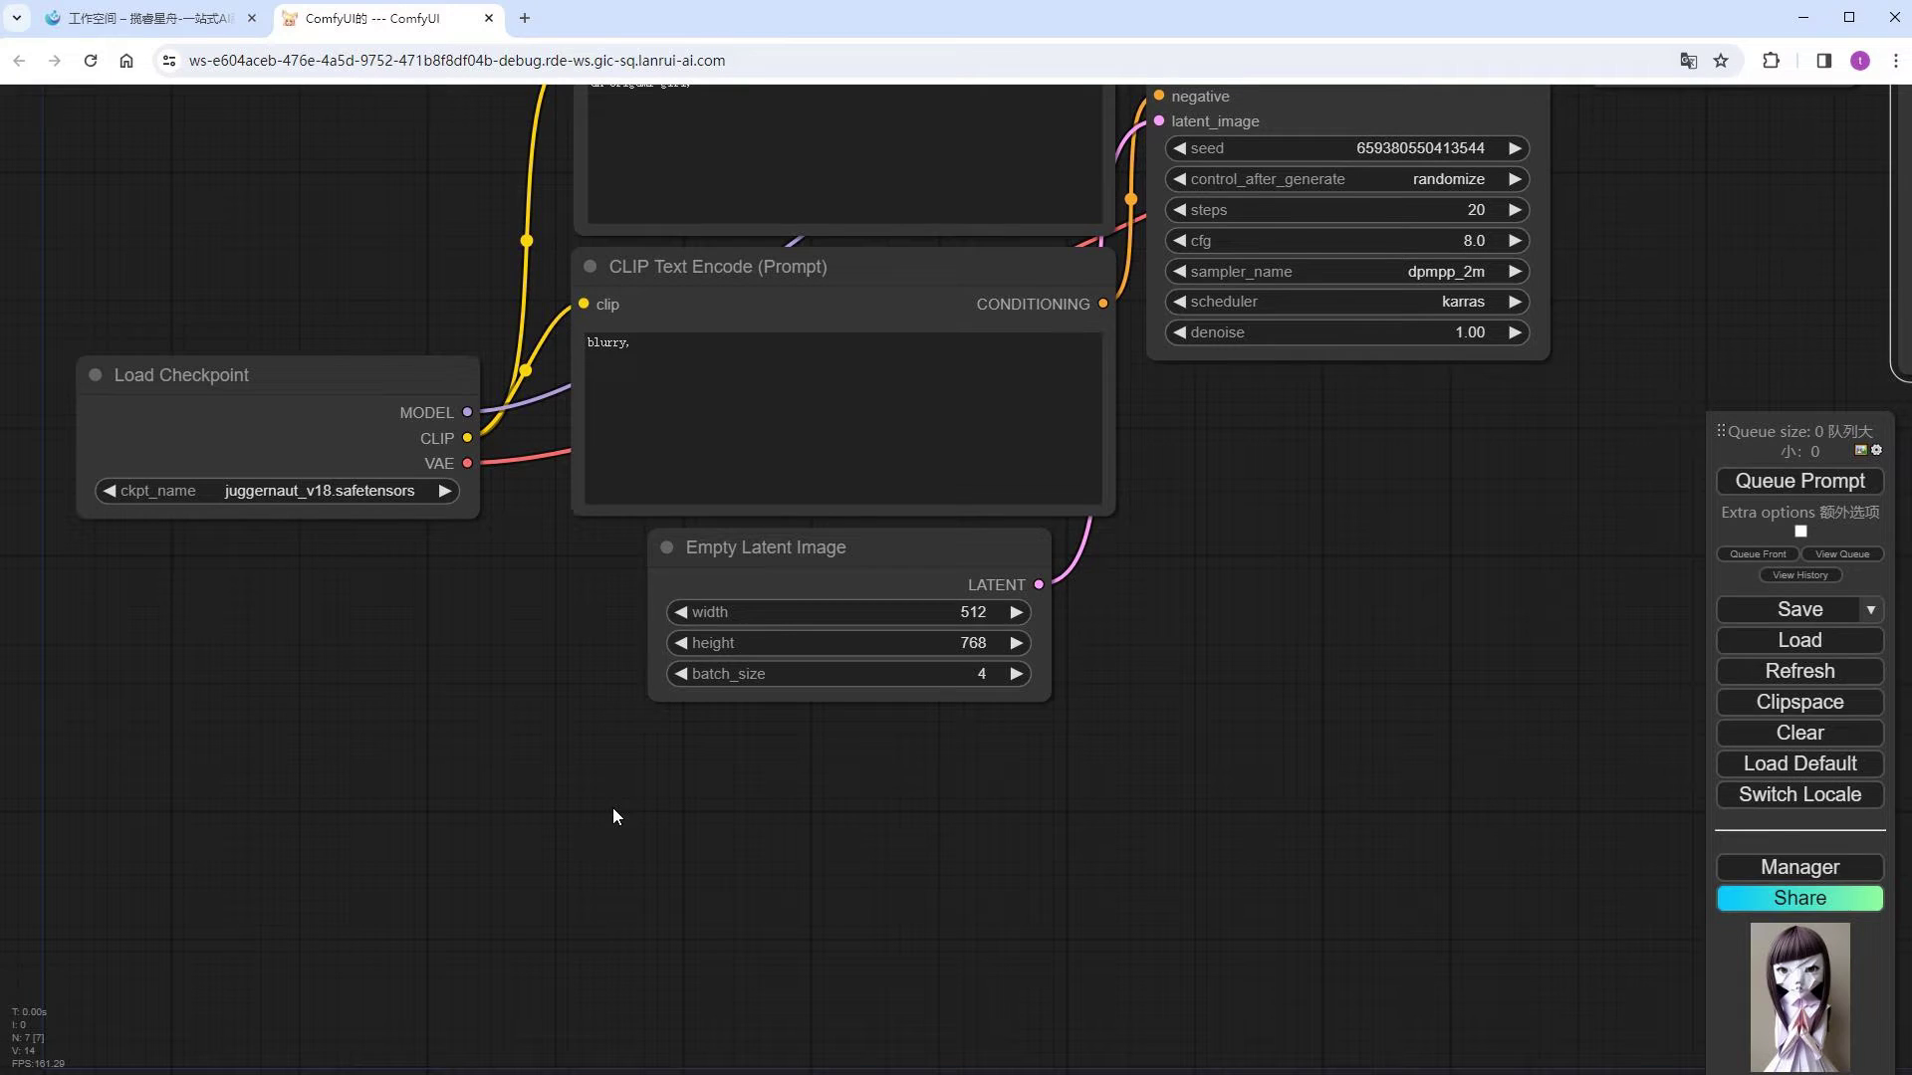
pyautogui.hotkey('ctrl', 'v')
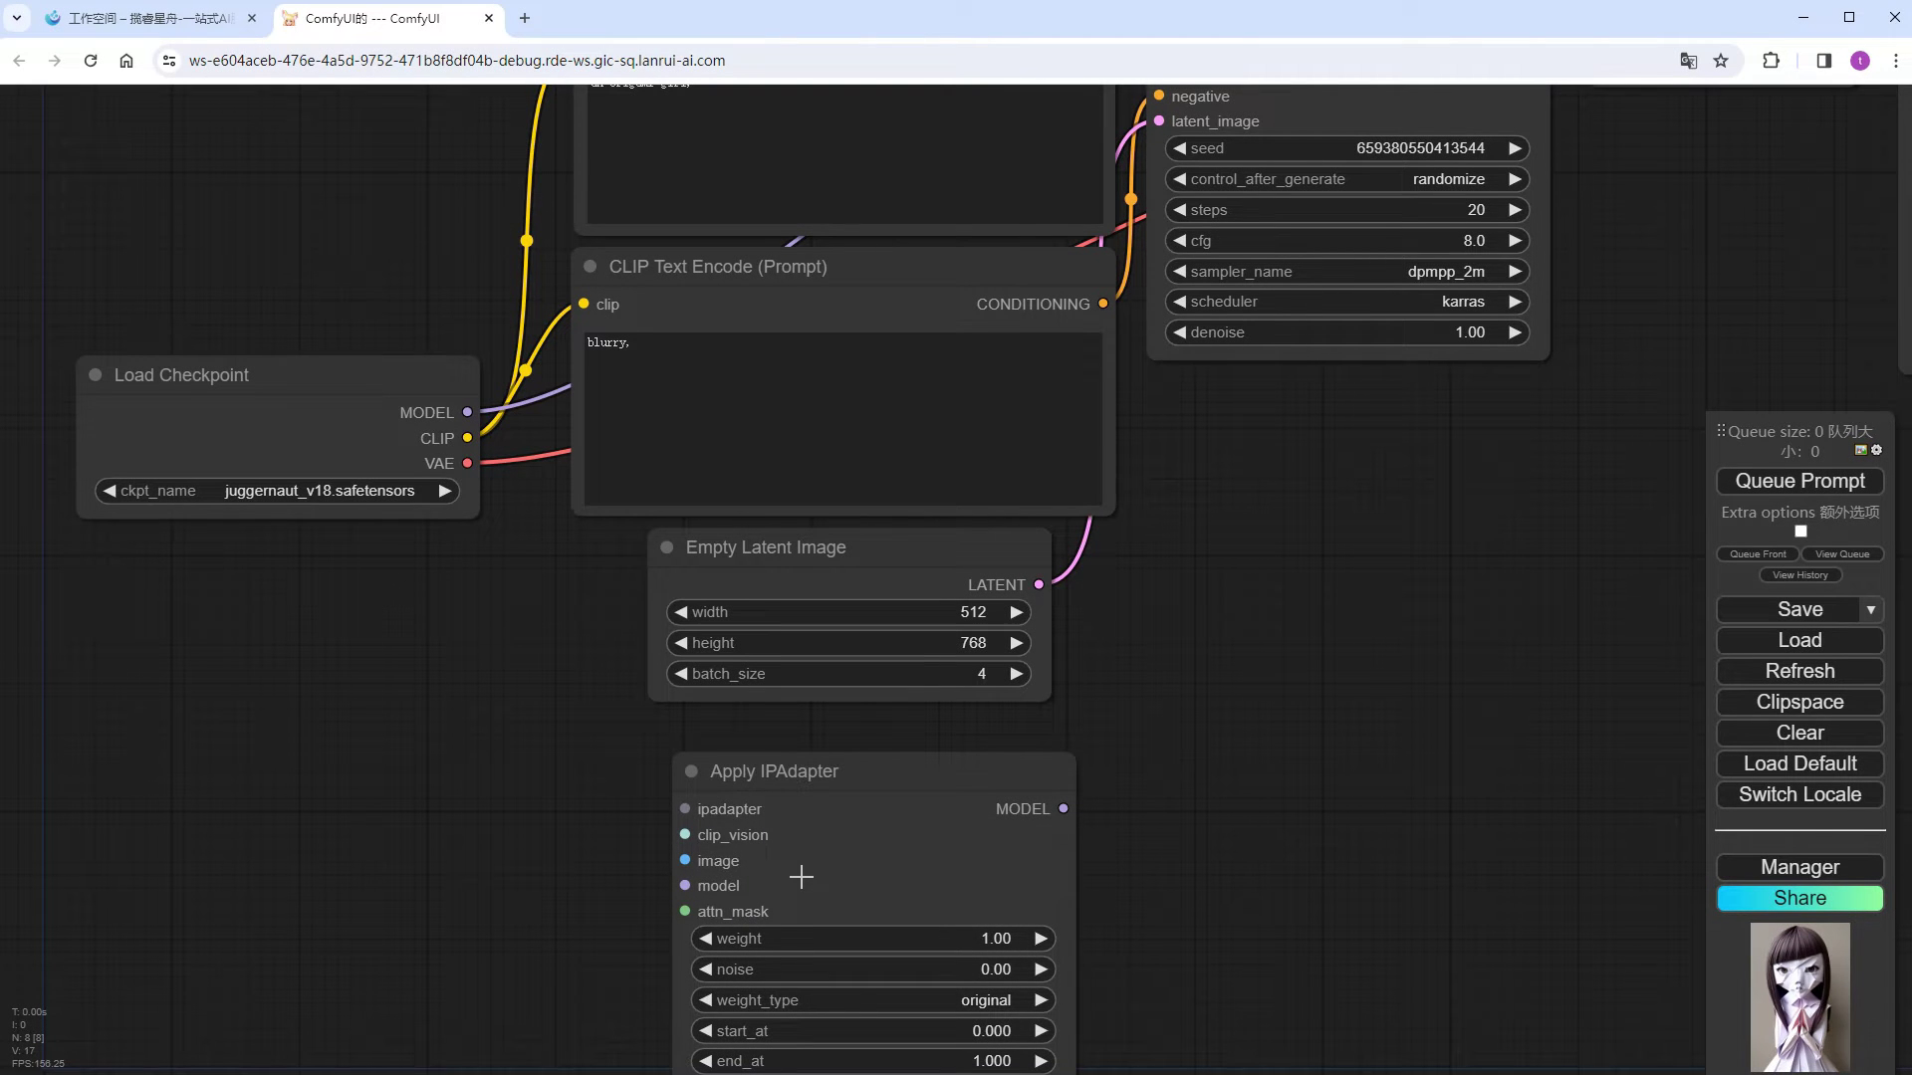
# Step: Wire in an IPAdapter model loader set to ip-adapter-plus_sd15 and a CLIP Vision loader
pyautogui.hotkey('ctrl', 'shift', 'v')
pyautogui.click(240, 725)
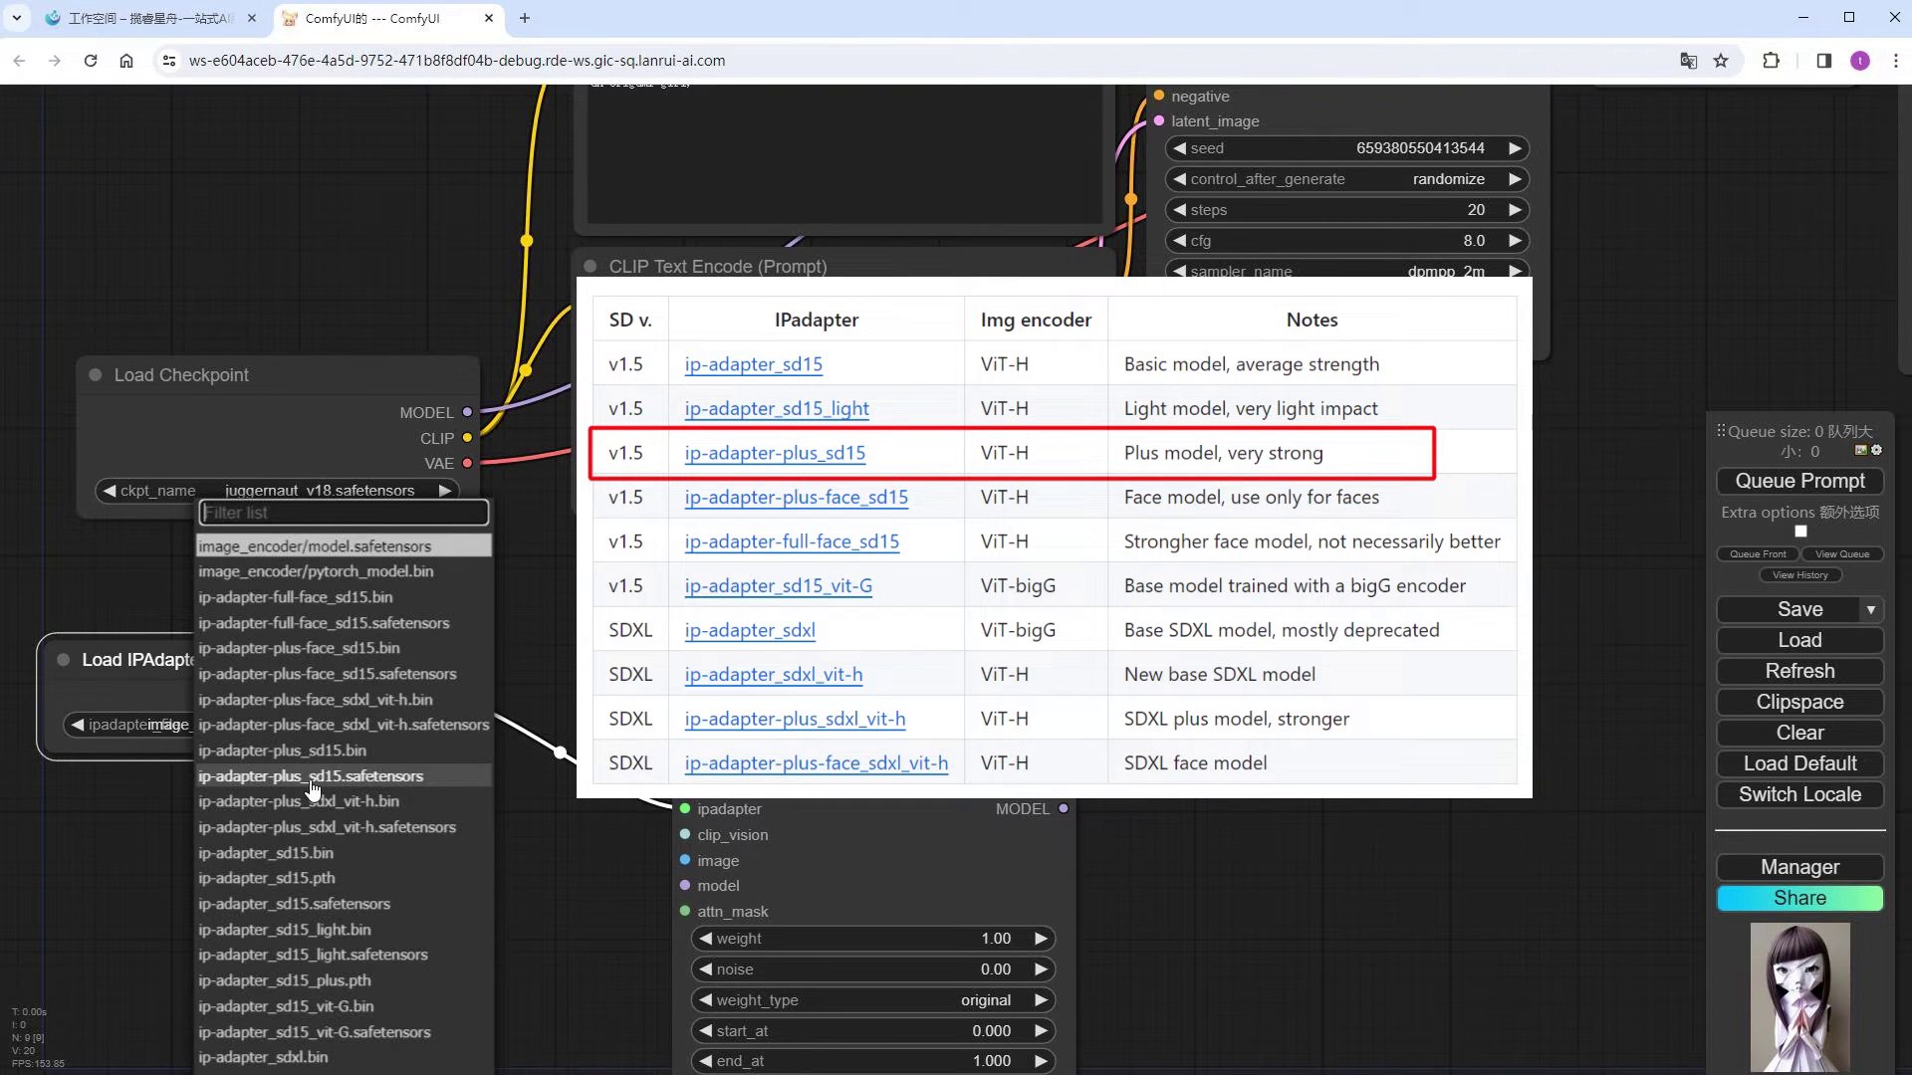
pyautogui.click(311, 781)
pyautogui.moveTo(685, 835); pyautogui.dragTo(255, 789)
pyautogui.click(303, 944)
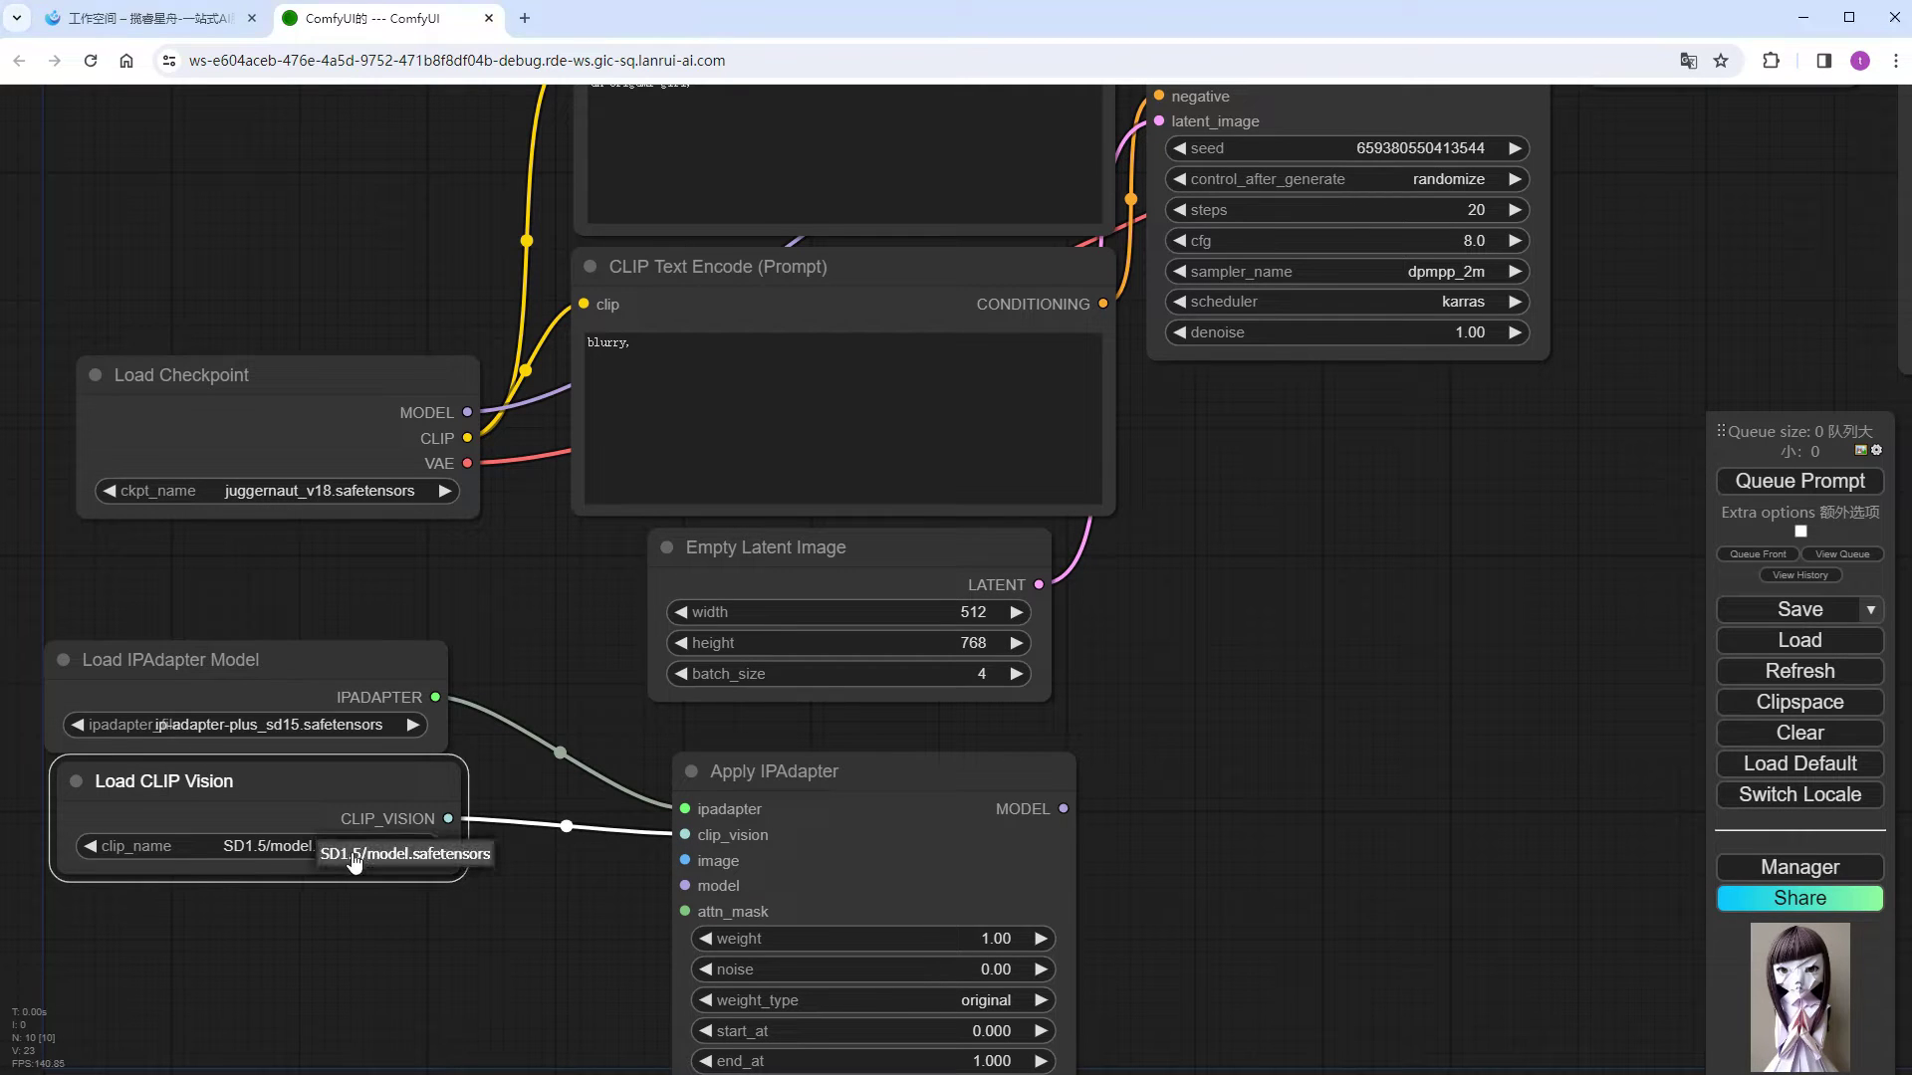
pyautogui.moveTo(502, 960); pyautogui.dragTo(626, 662)
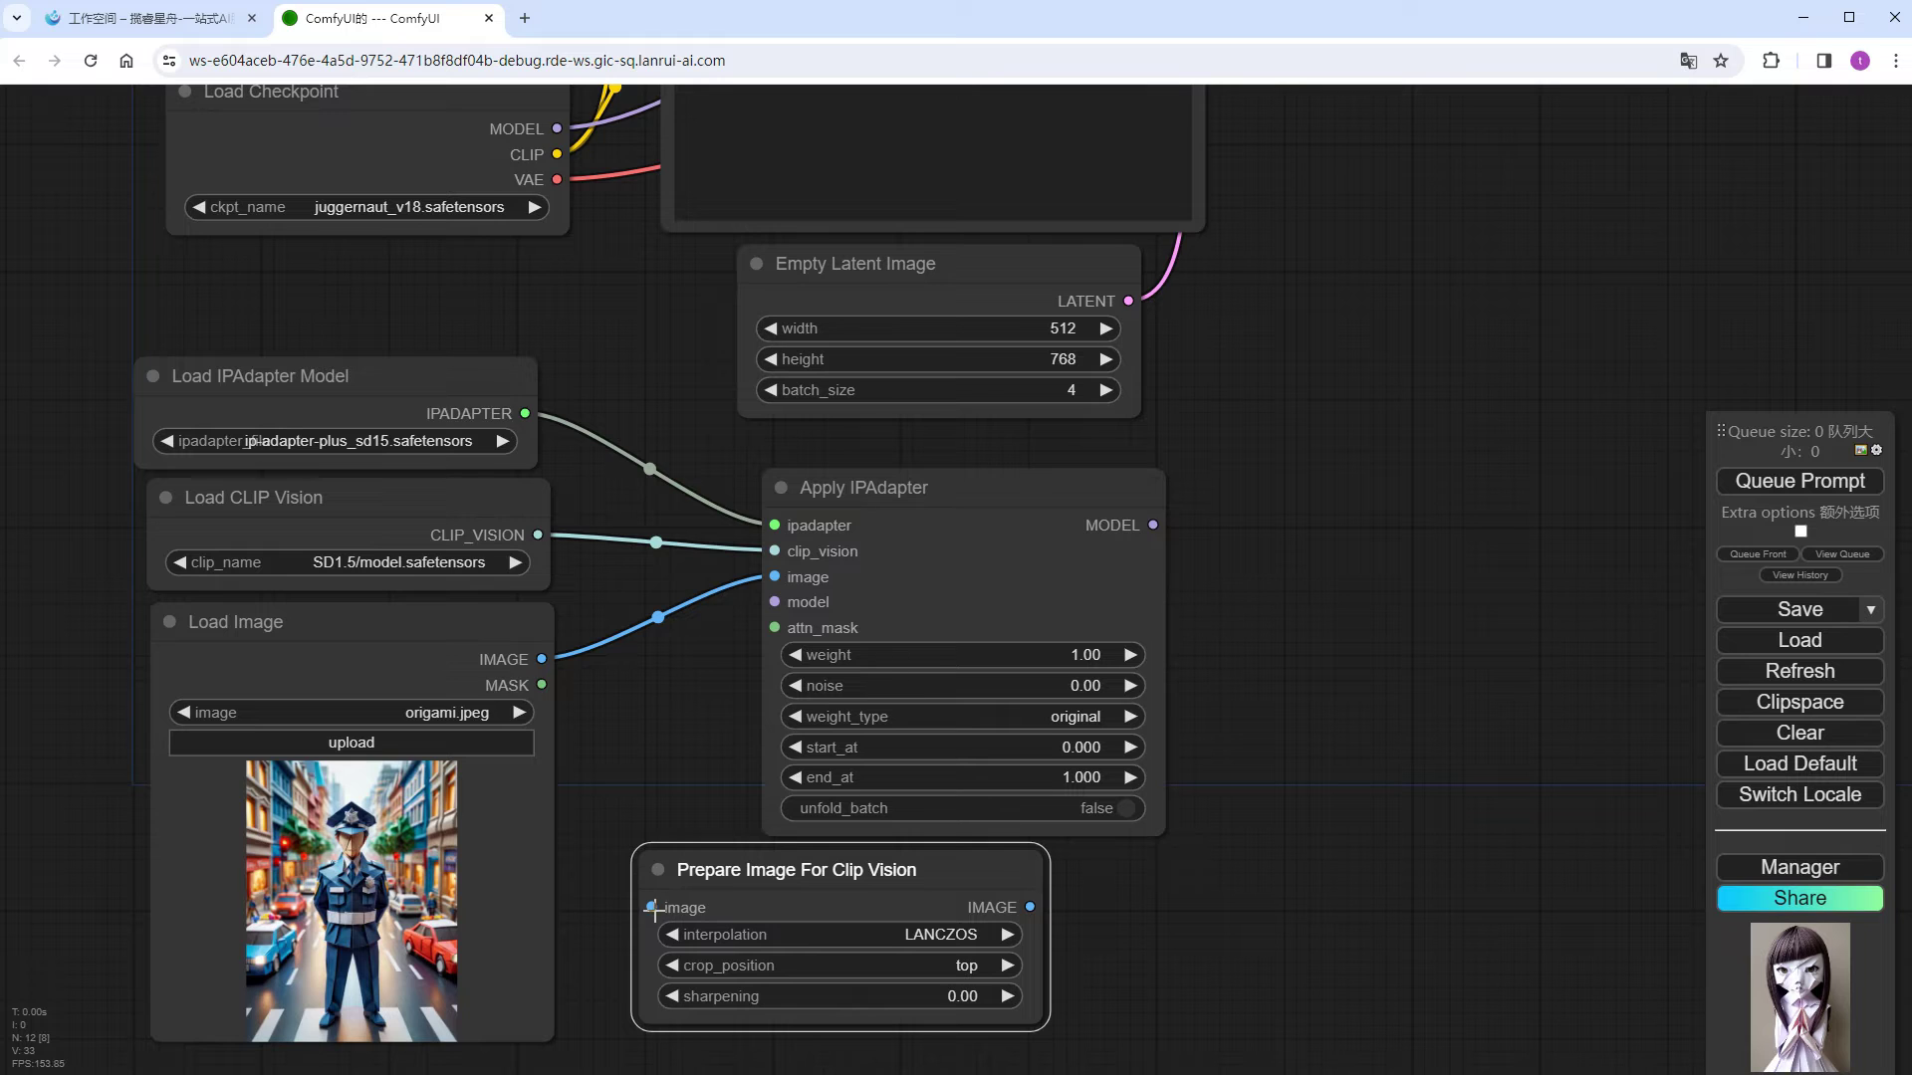
# Step: Route the loaded image through Prepare Image For Clip Vision (center crop) into the adapter, with a preview
pyautogui.moveTo(651, 907); pyautogui.dragTo(542, 659)
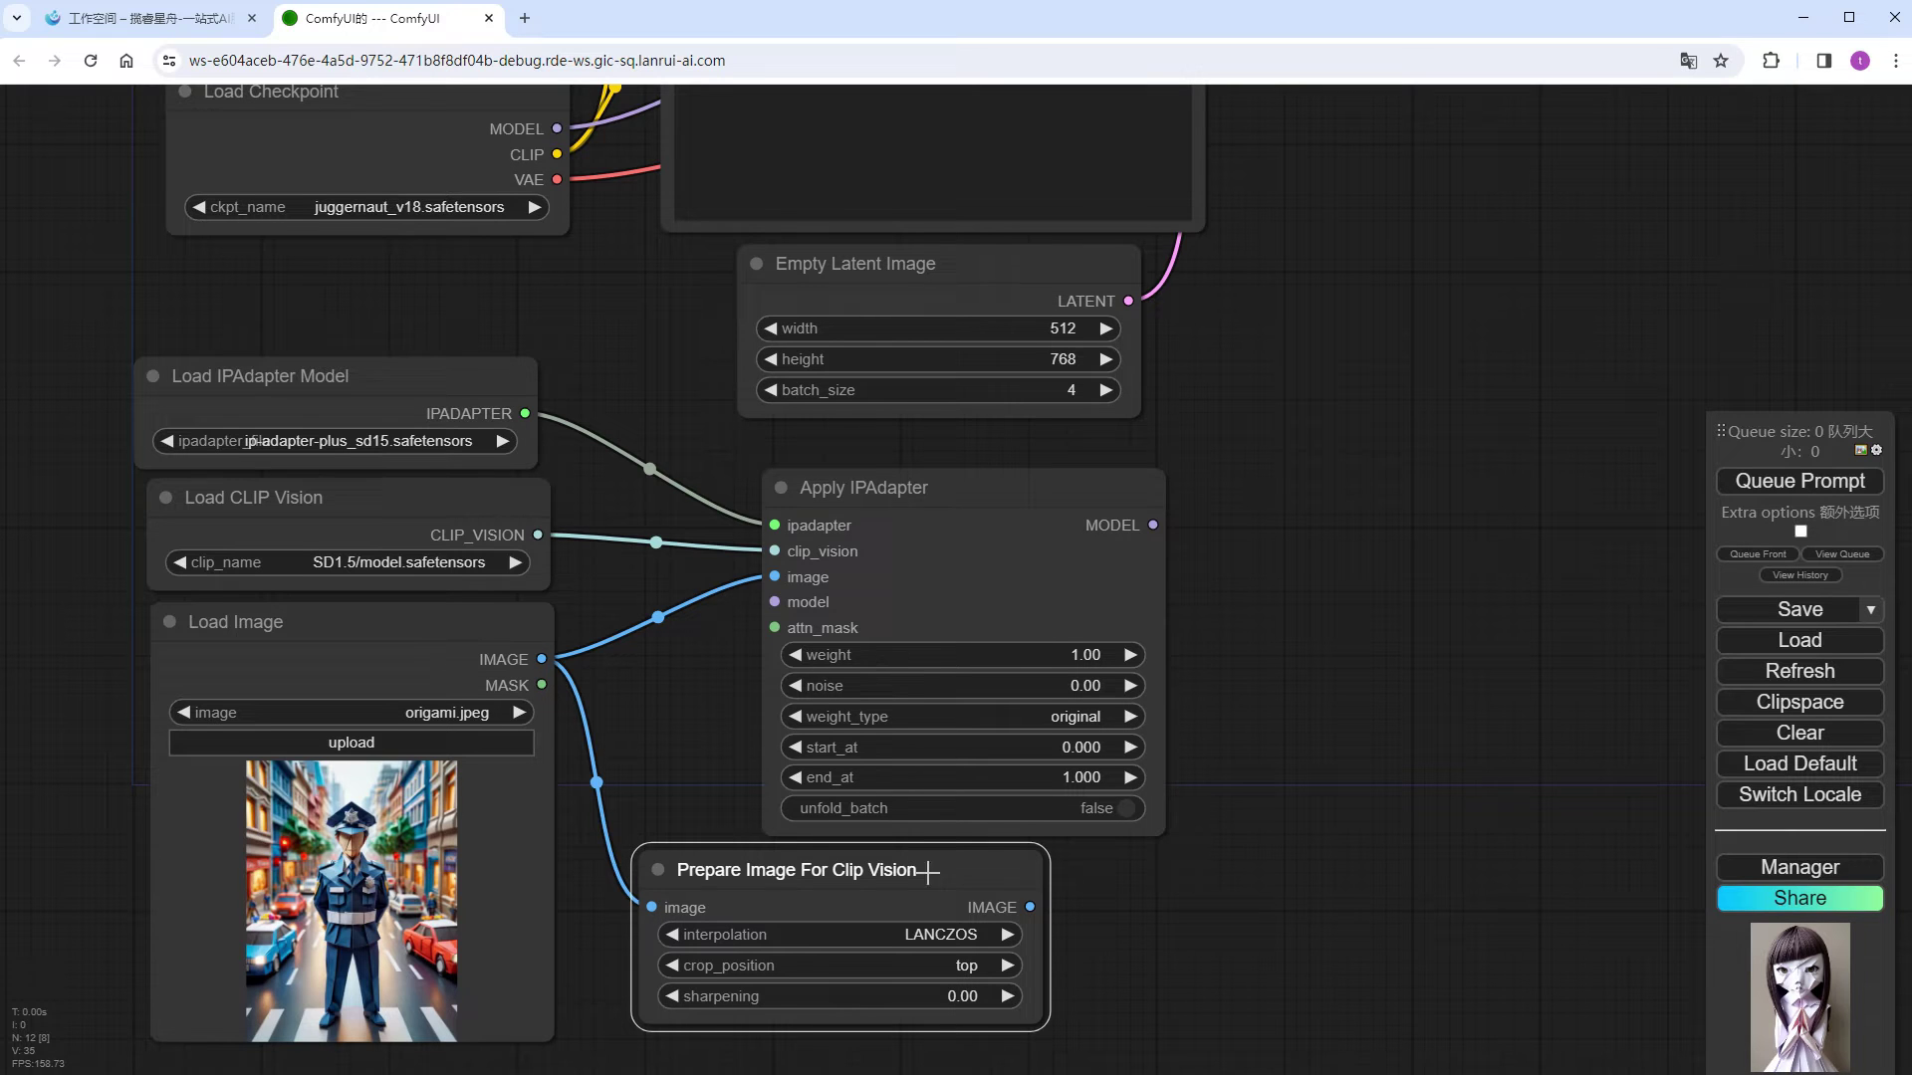
pyautogui.moveTo(1030, 907); pyautogui.dragTo(774, 576)
pyautogui.moveTo(1004, 958); pyautogui.dragTo(971, 742)
pyautogui.click(971, 742)
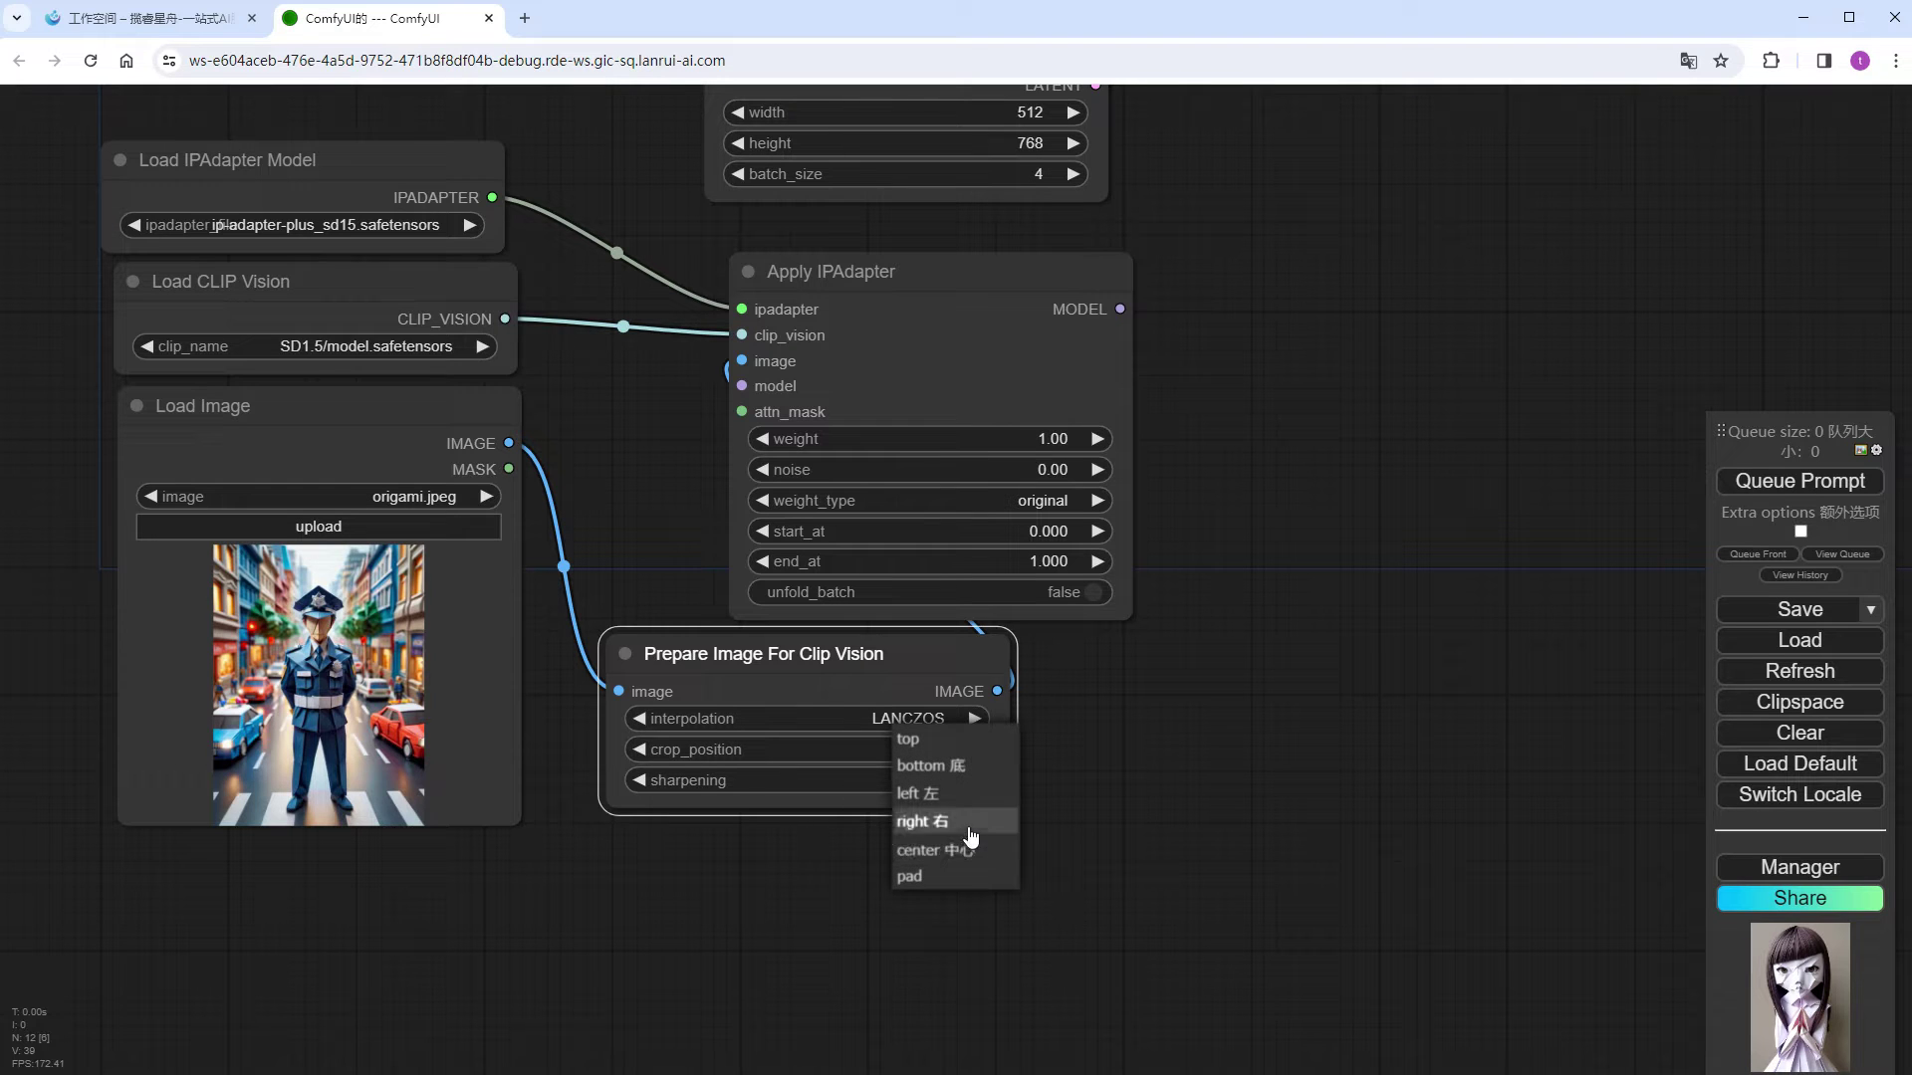
pyautogui.click(928, 850)
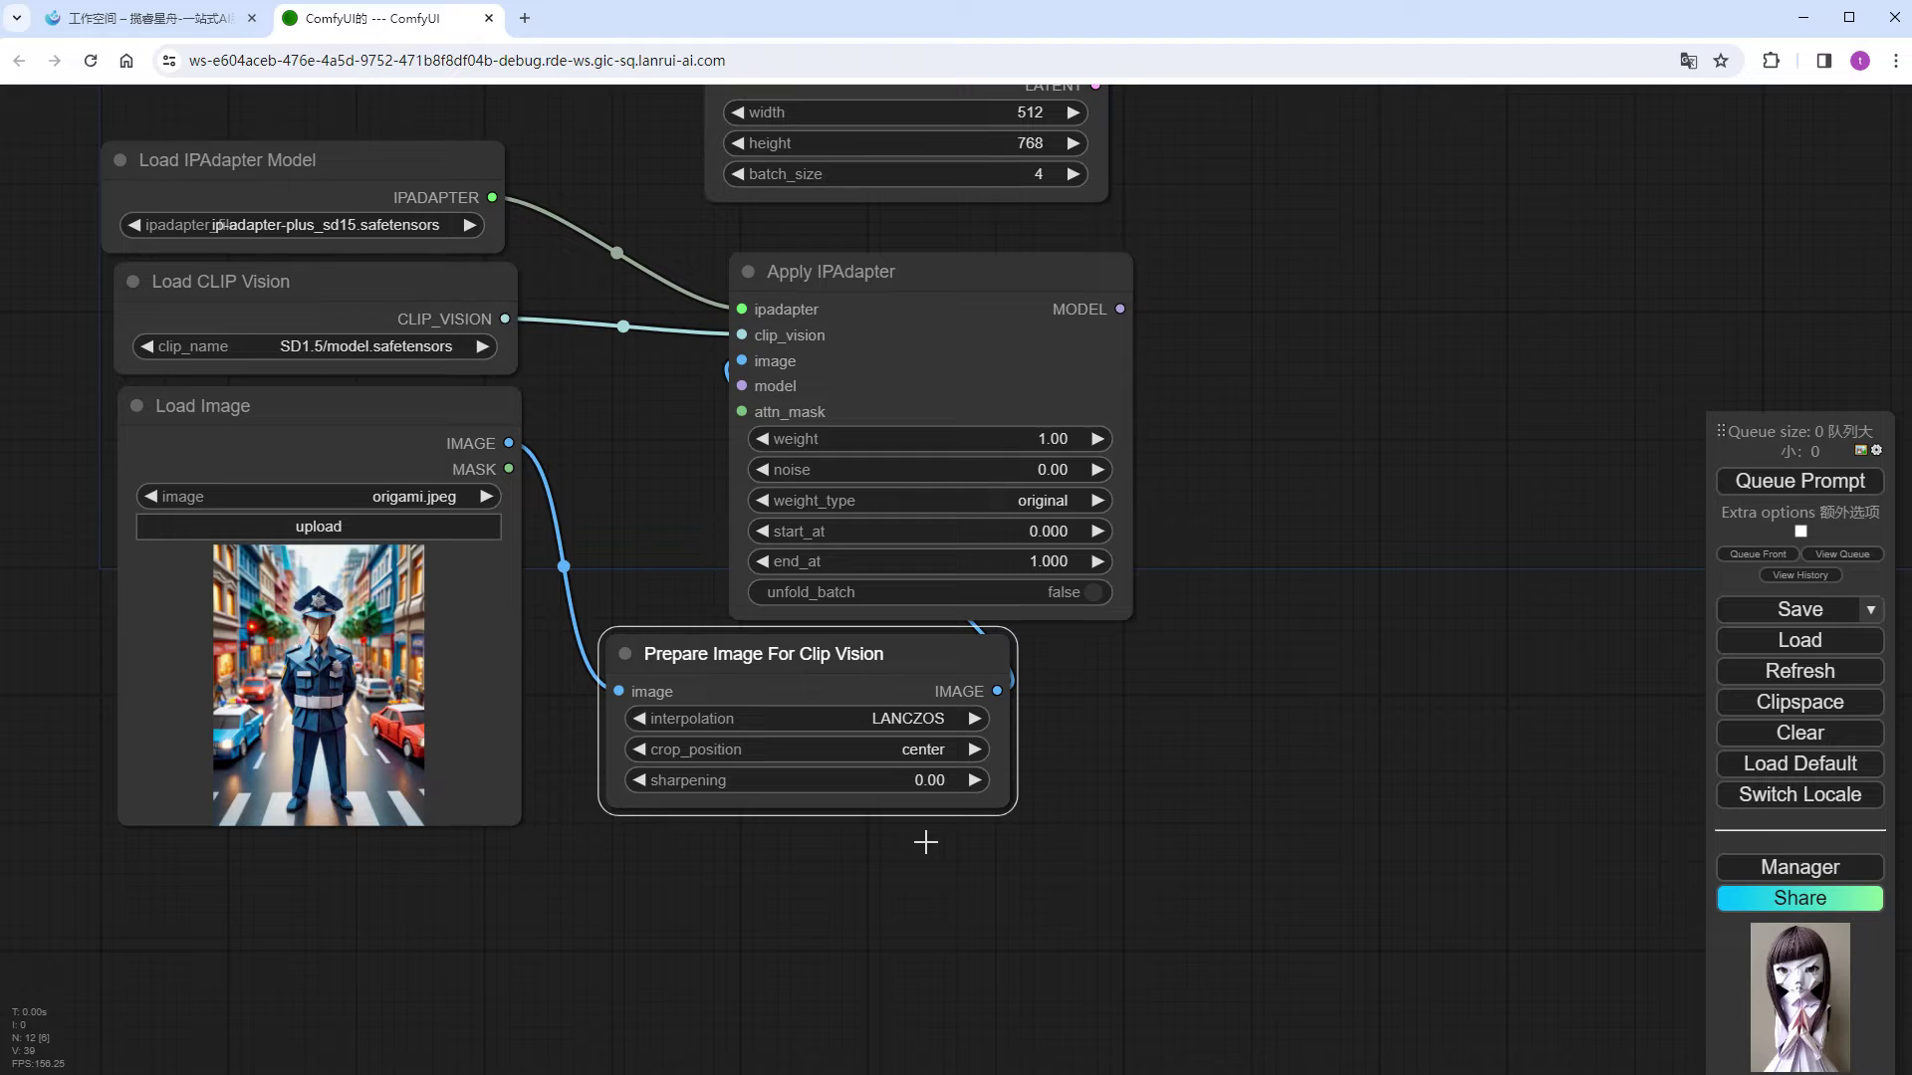
pyautogui.moveTo(997, 691); pyautogui.dragTo(1133, 829)
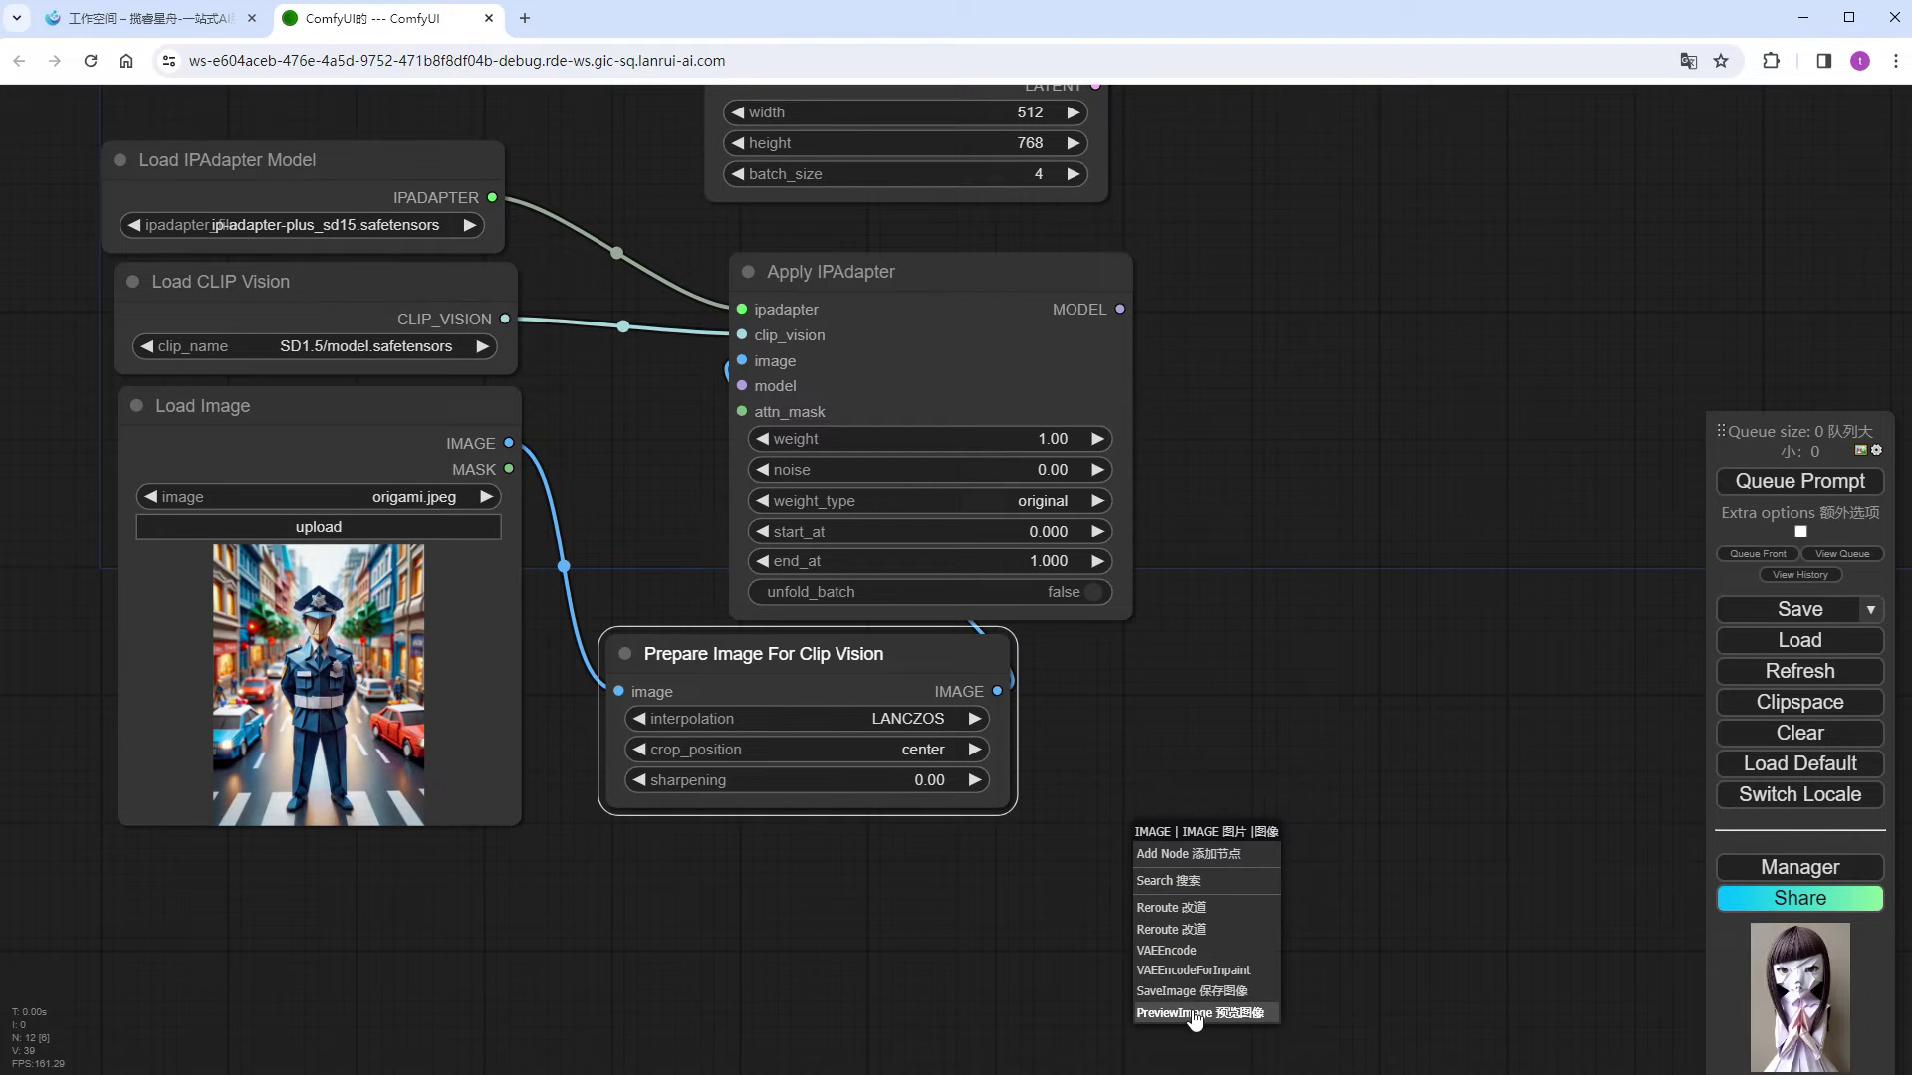
pyautogui.click(1194, 1014)
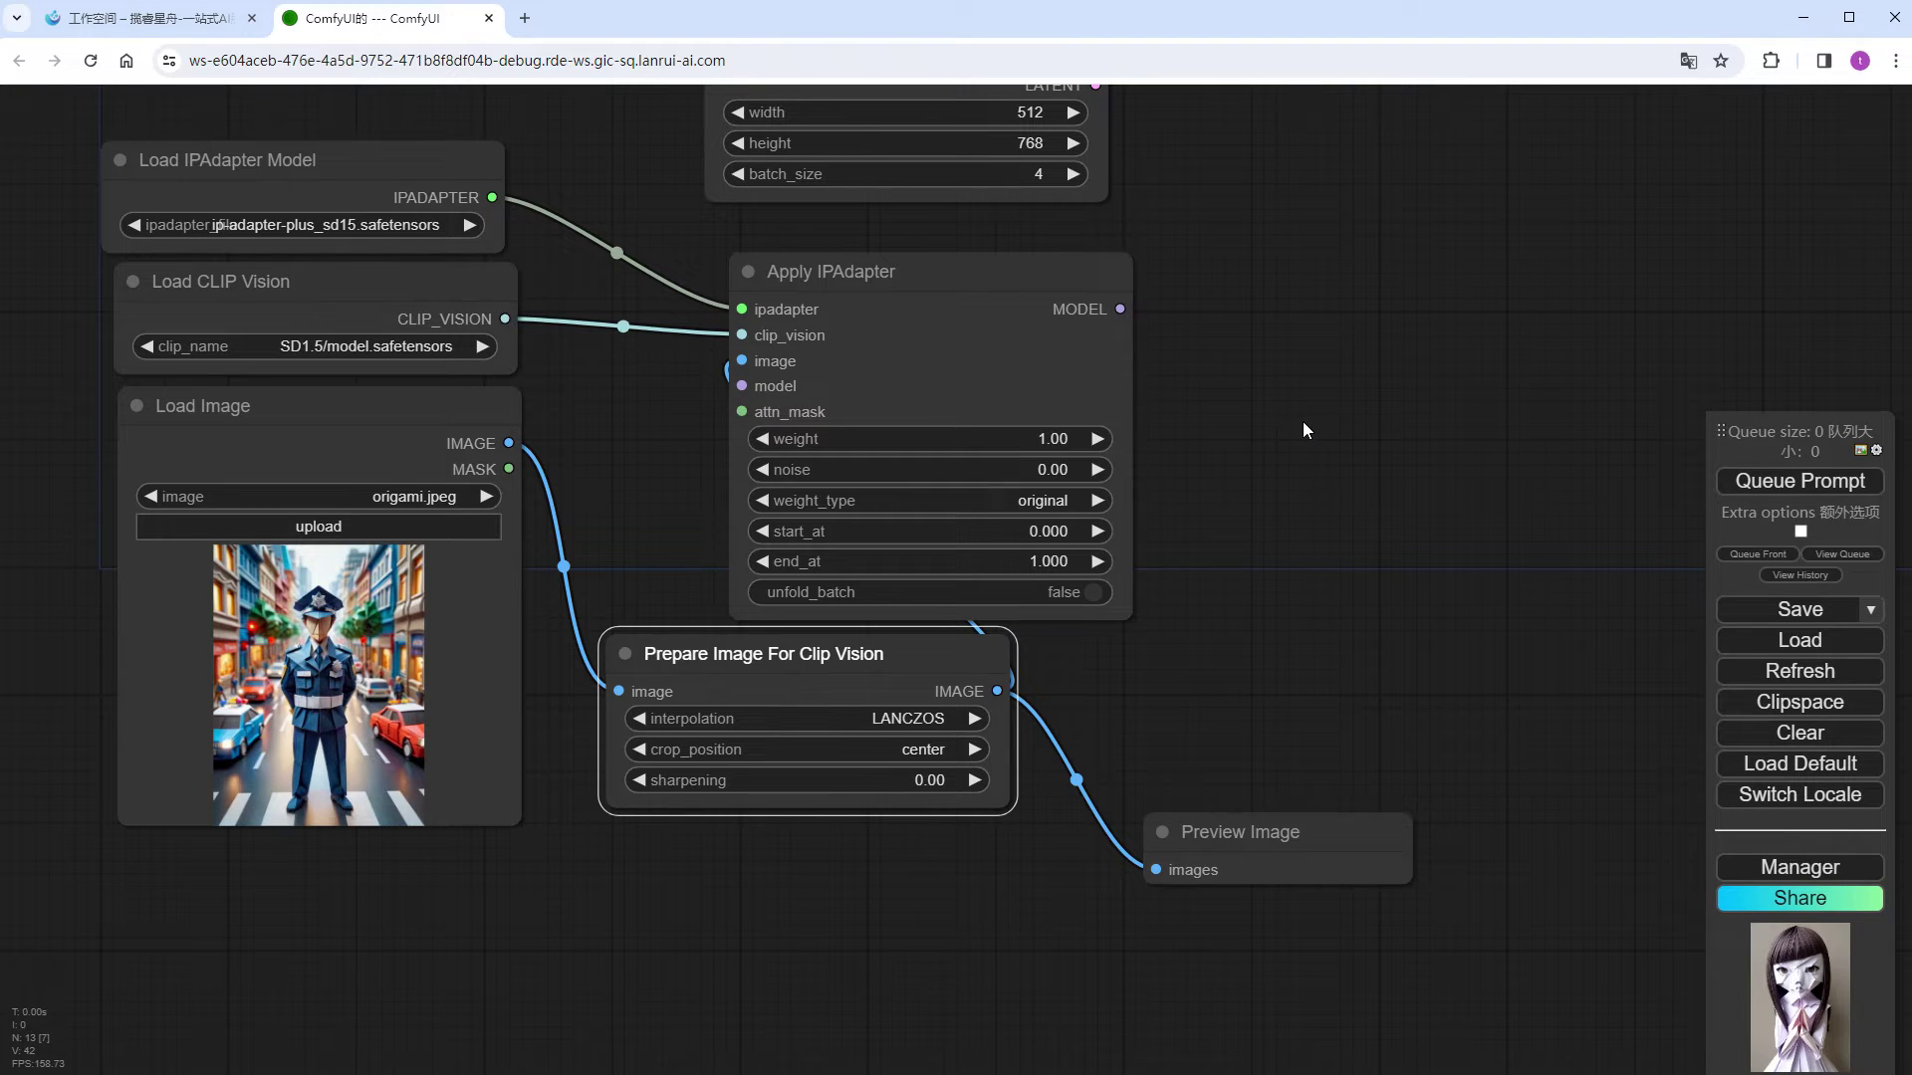
# Step: Set Apply IPAdapter weight to 0.8 and noise to 0.01
pyautogui.click(1009, 436)
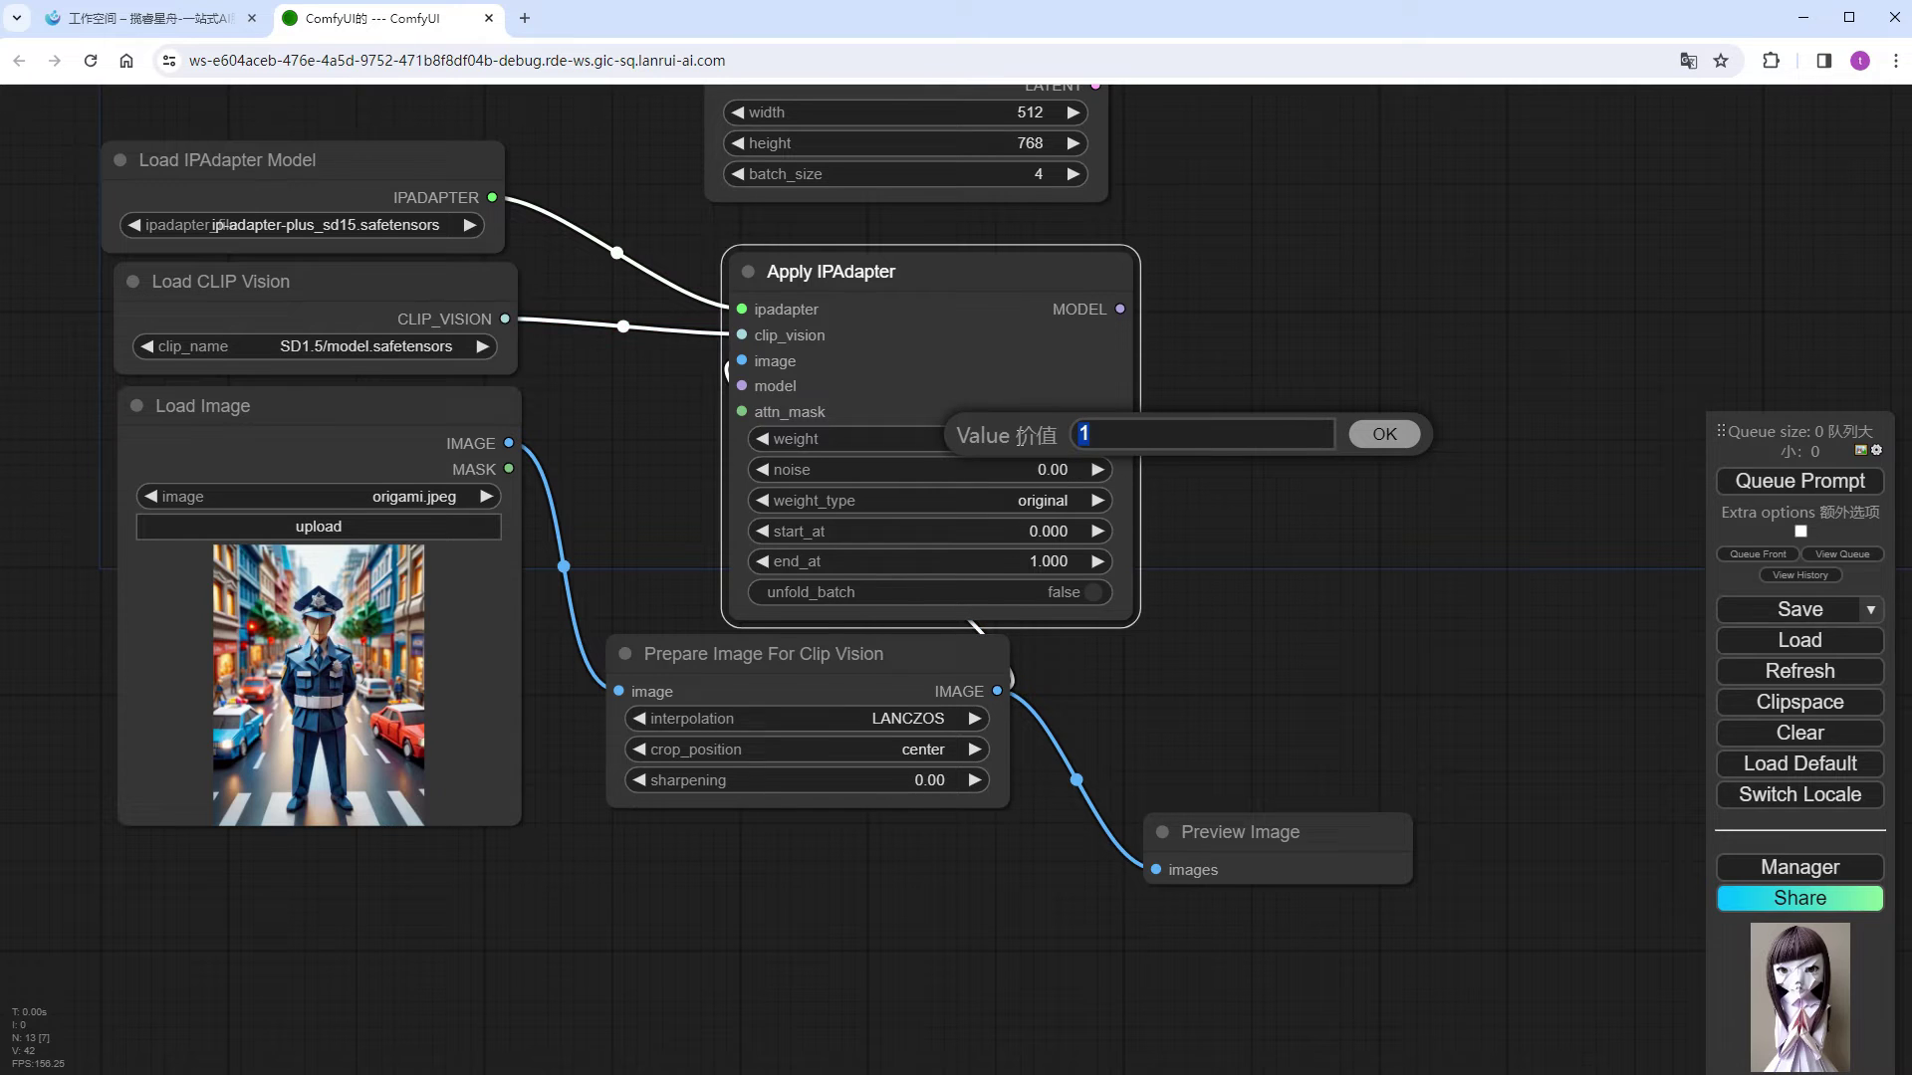
pyautogui.write('0.8')
pyautogui.press('Return')
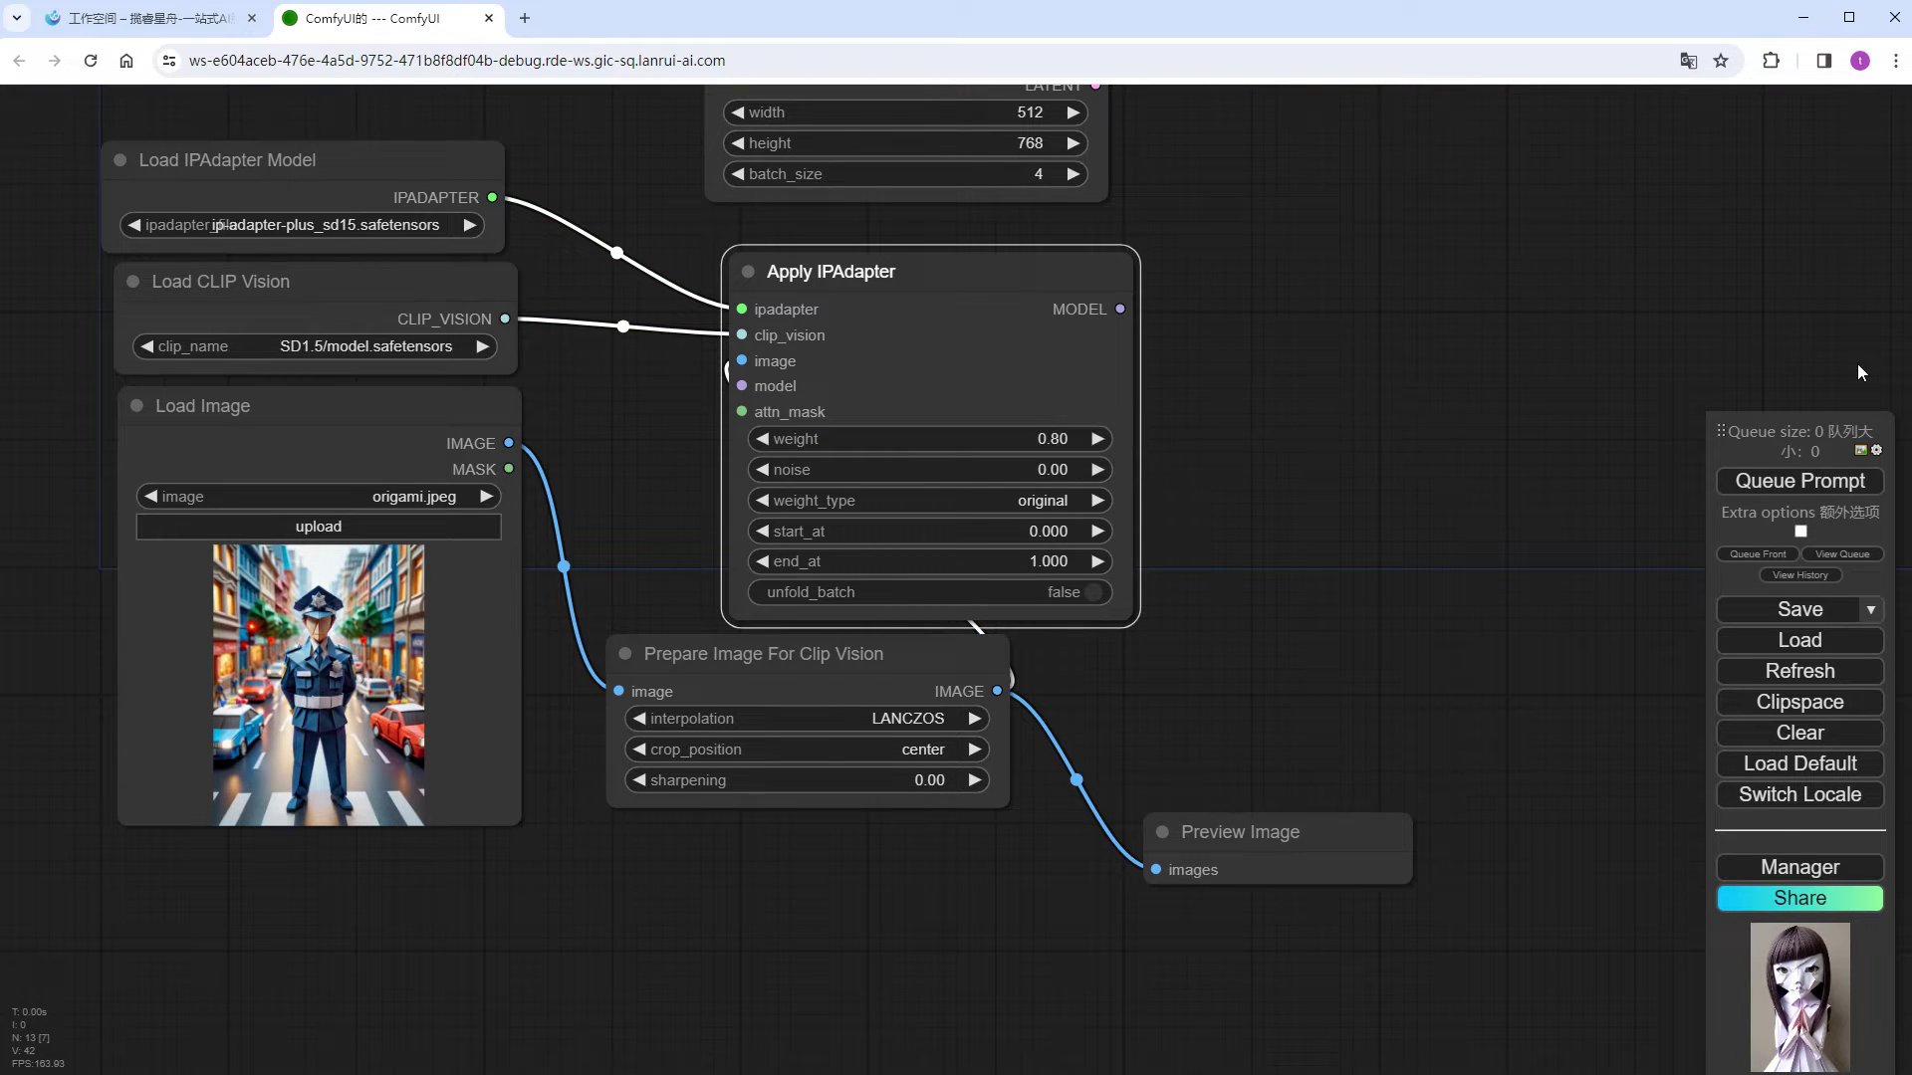
pyautogui.click(1046, 468)
pyautogui.write('0.01')
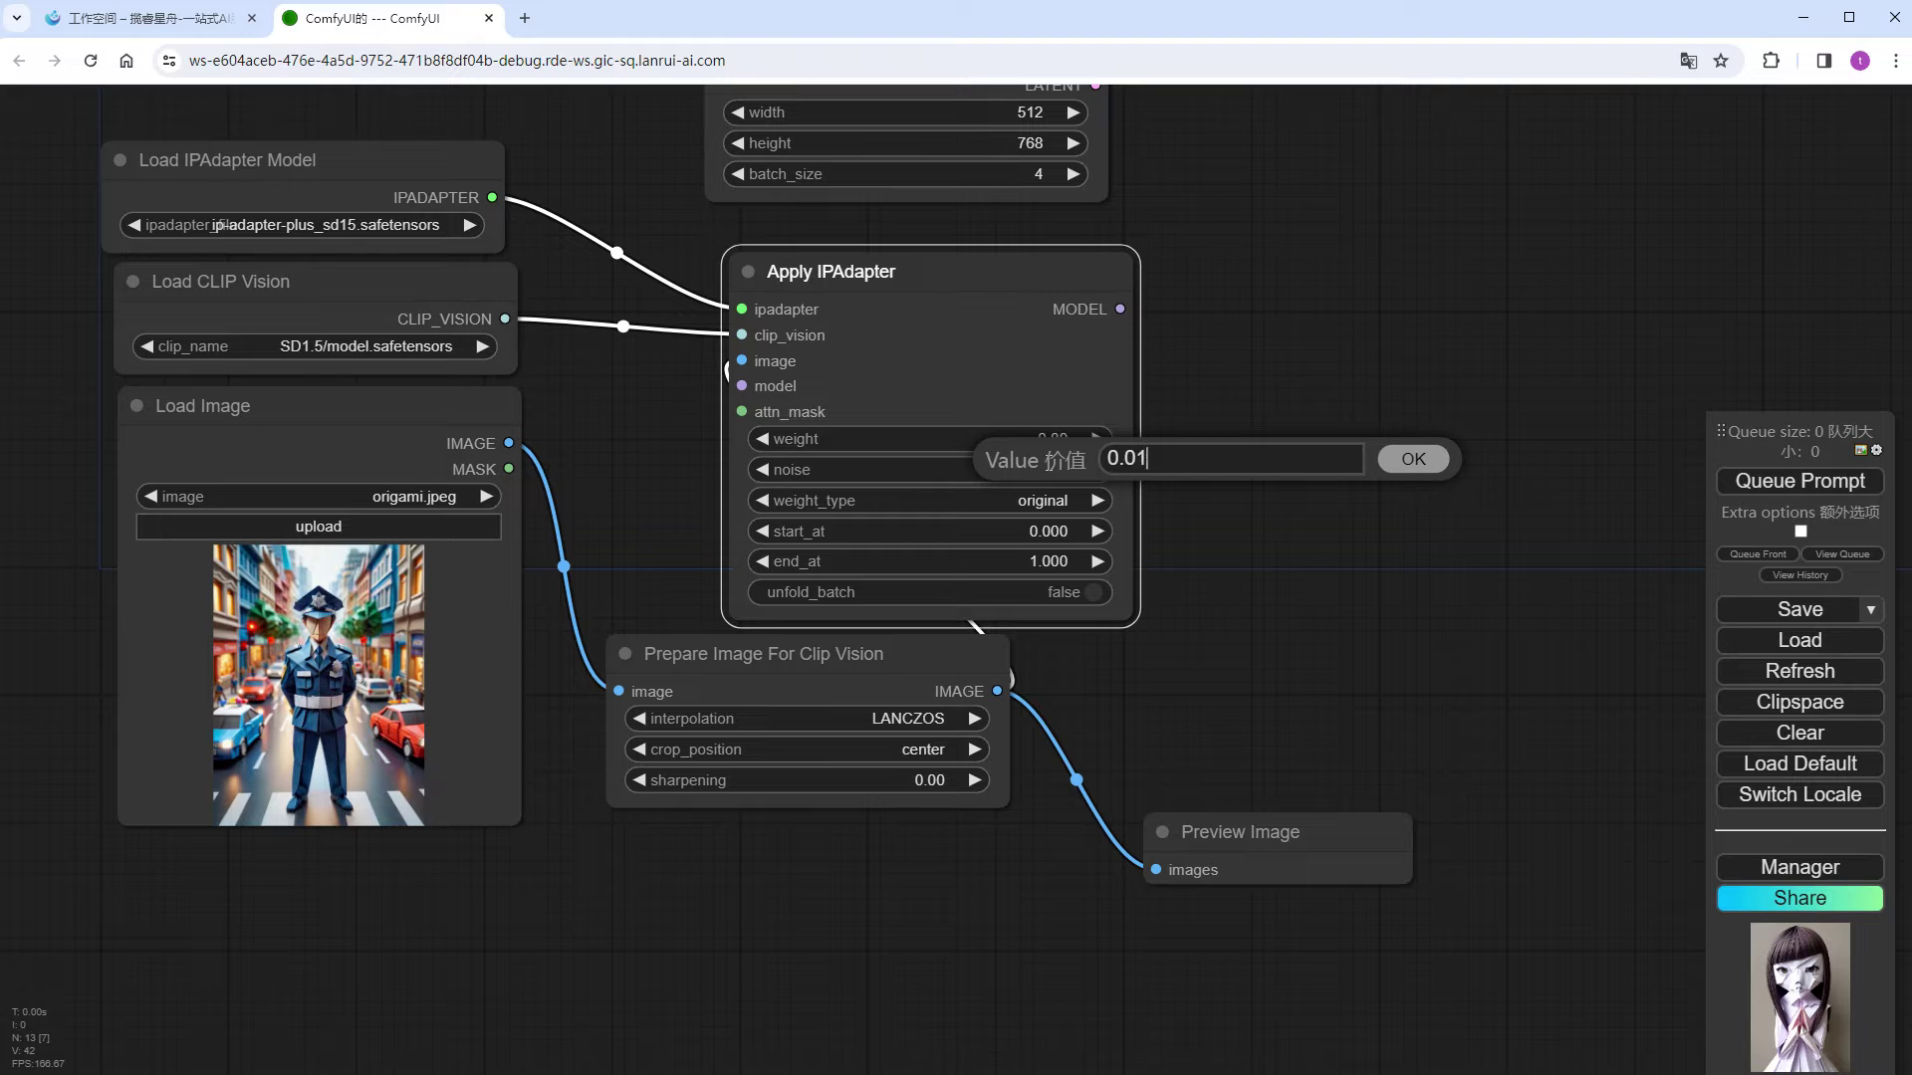
pyautogui.press('Return')
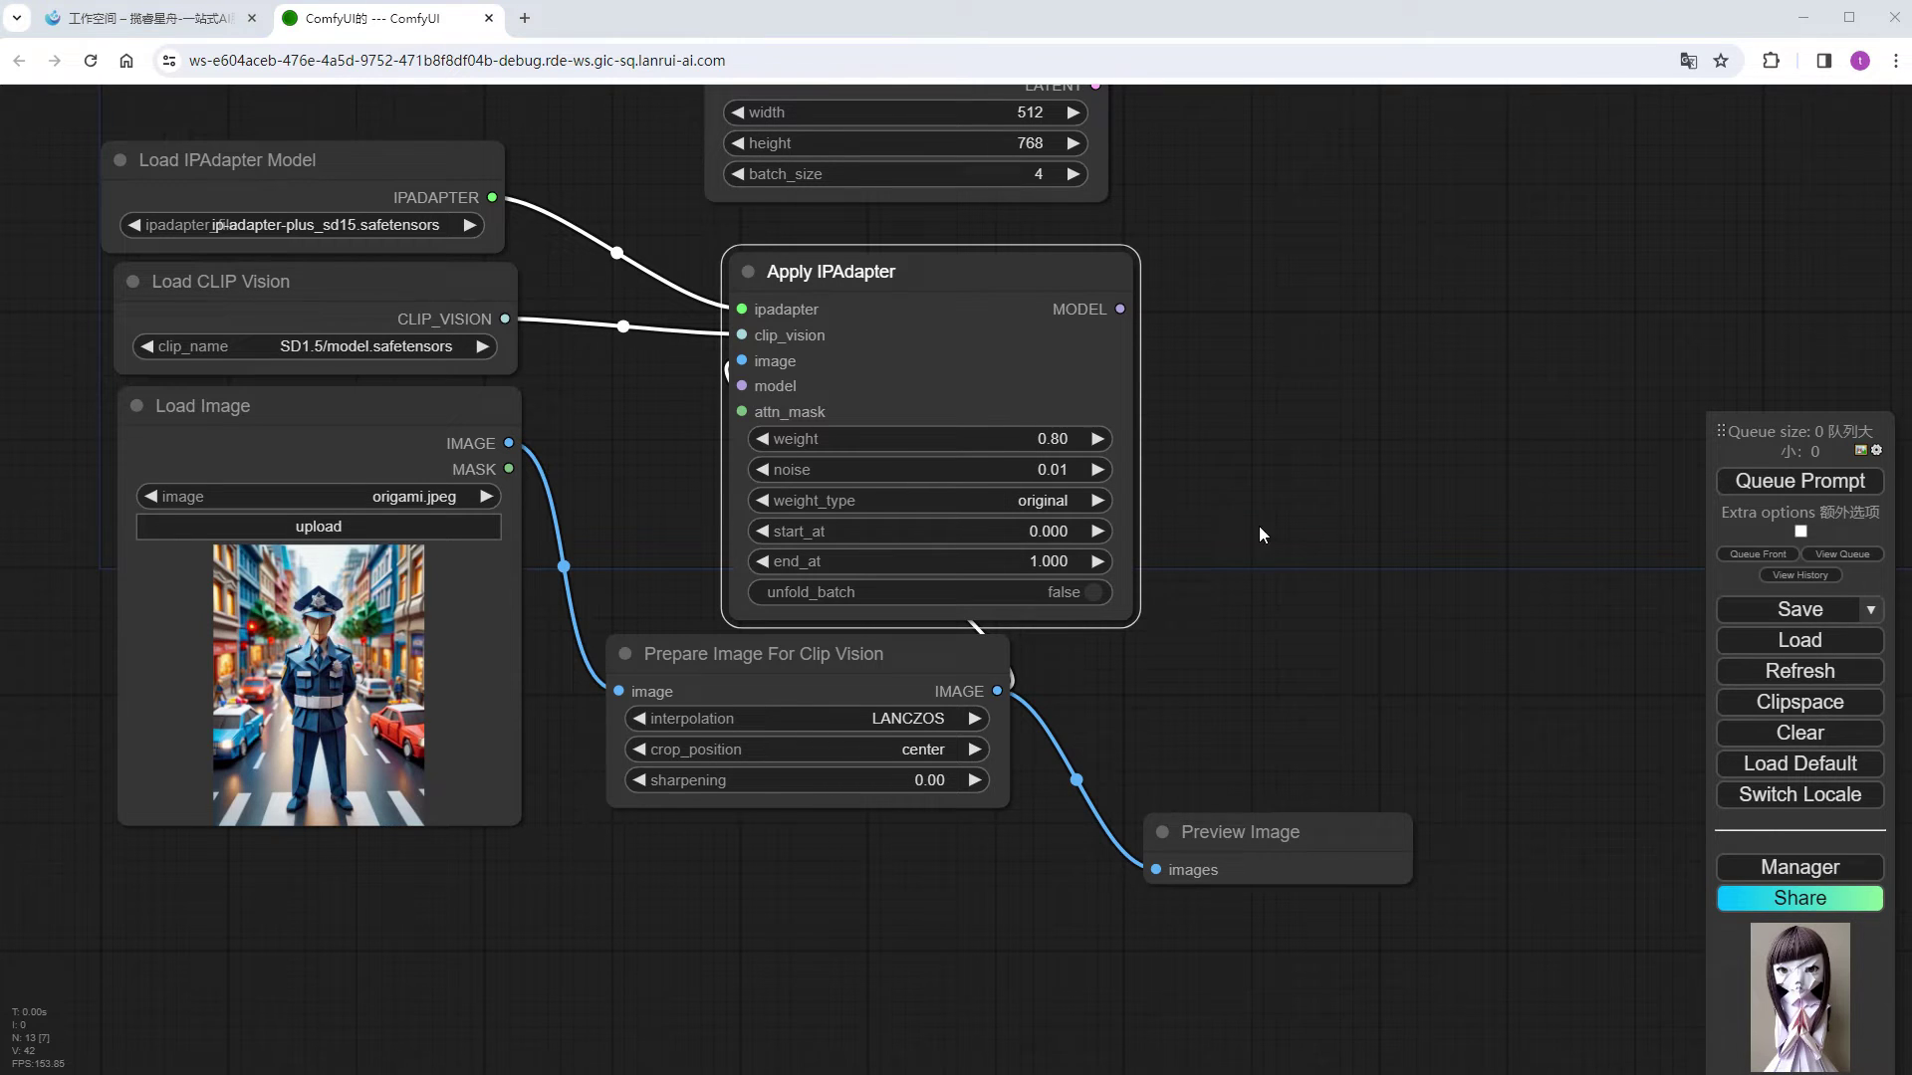
pyautogui.moveTo(1352, 313); pyautogui.dragTo(1317, 752)
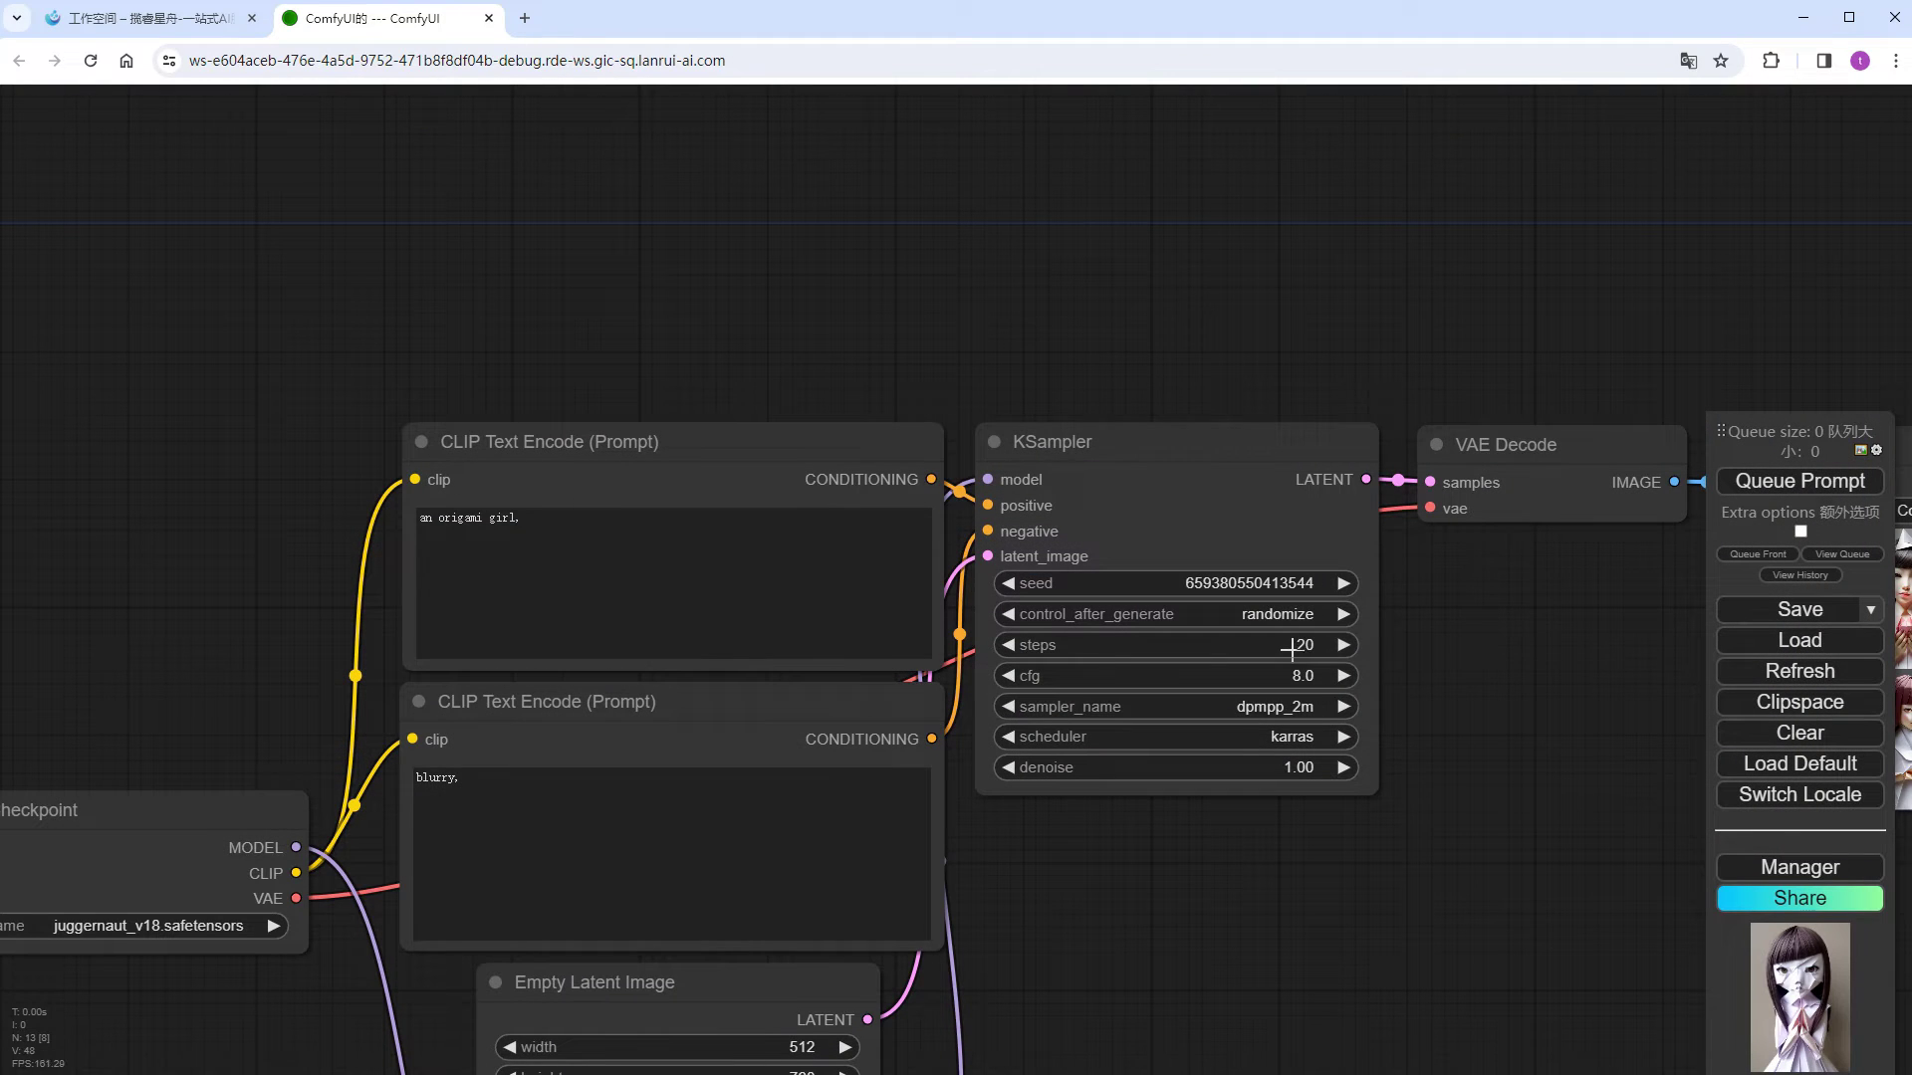
# Step: Set KSampler sampling steps to 25; the cfg edit leaves it at 8.0
pyautogui.click(1294, 647)
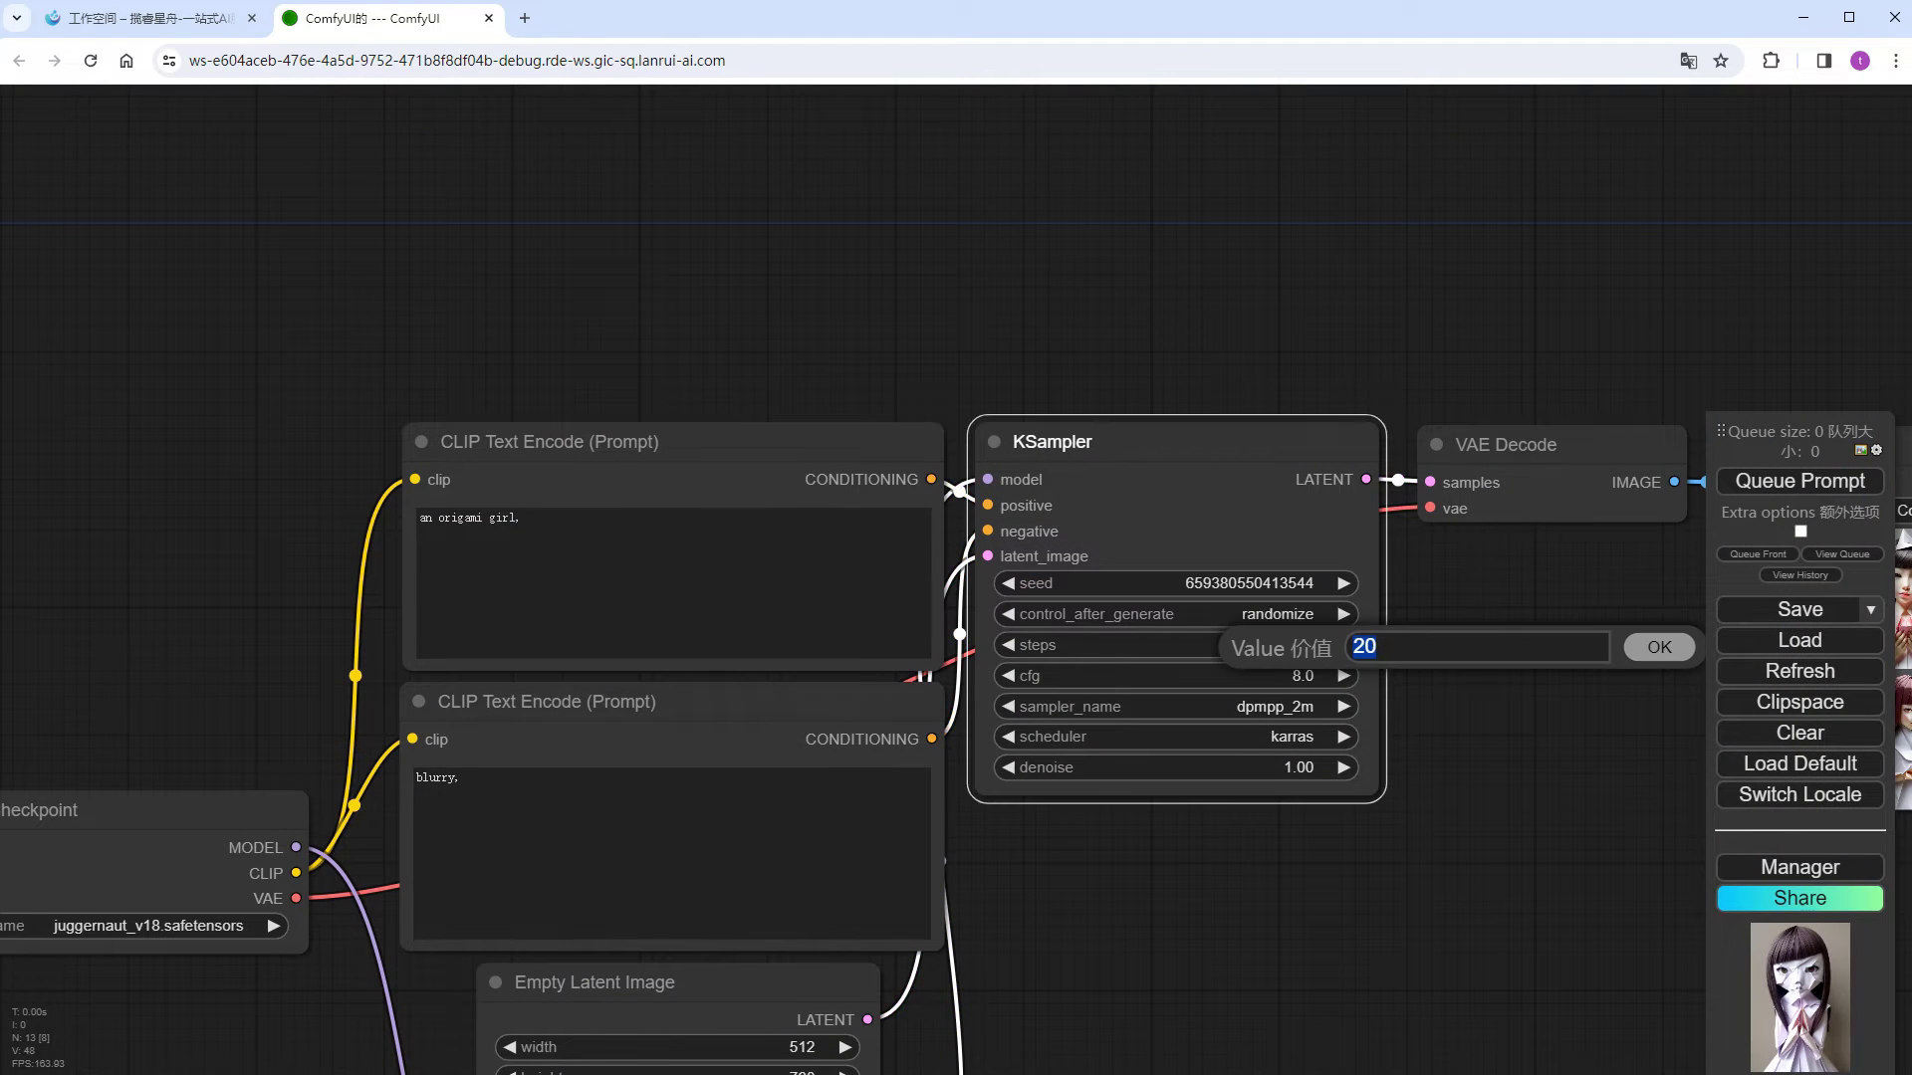
pyautogui.write('25')
pyautogui.press('Return')
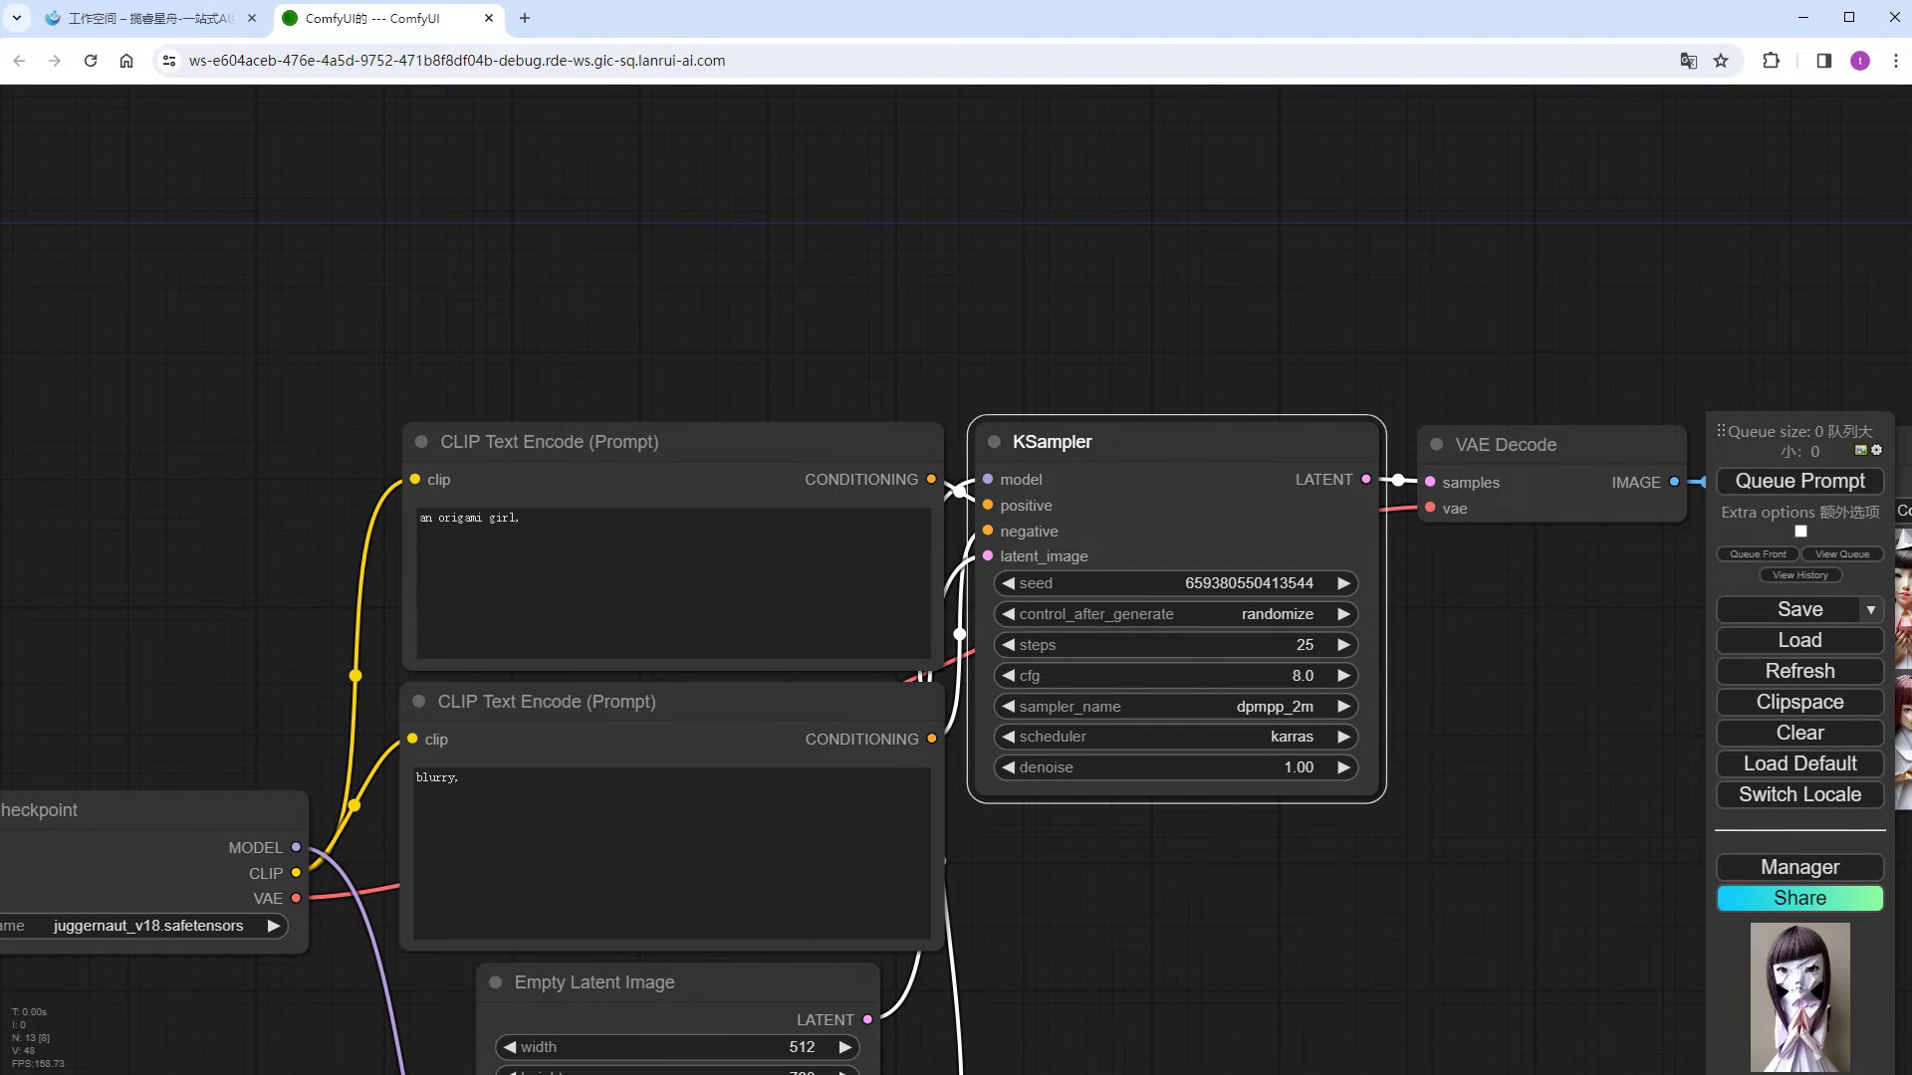
pyautogui.click(1300, 676)
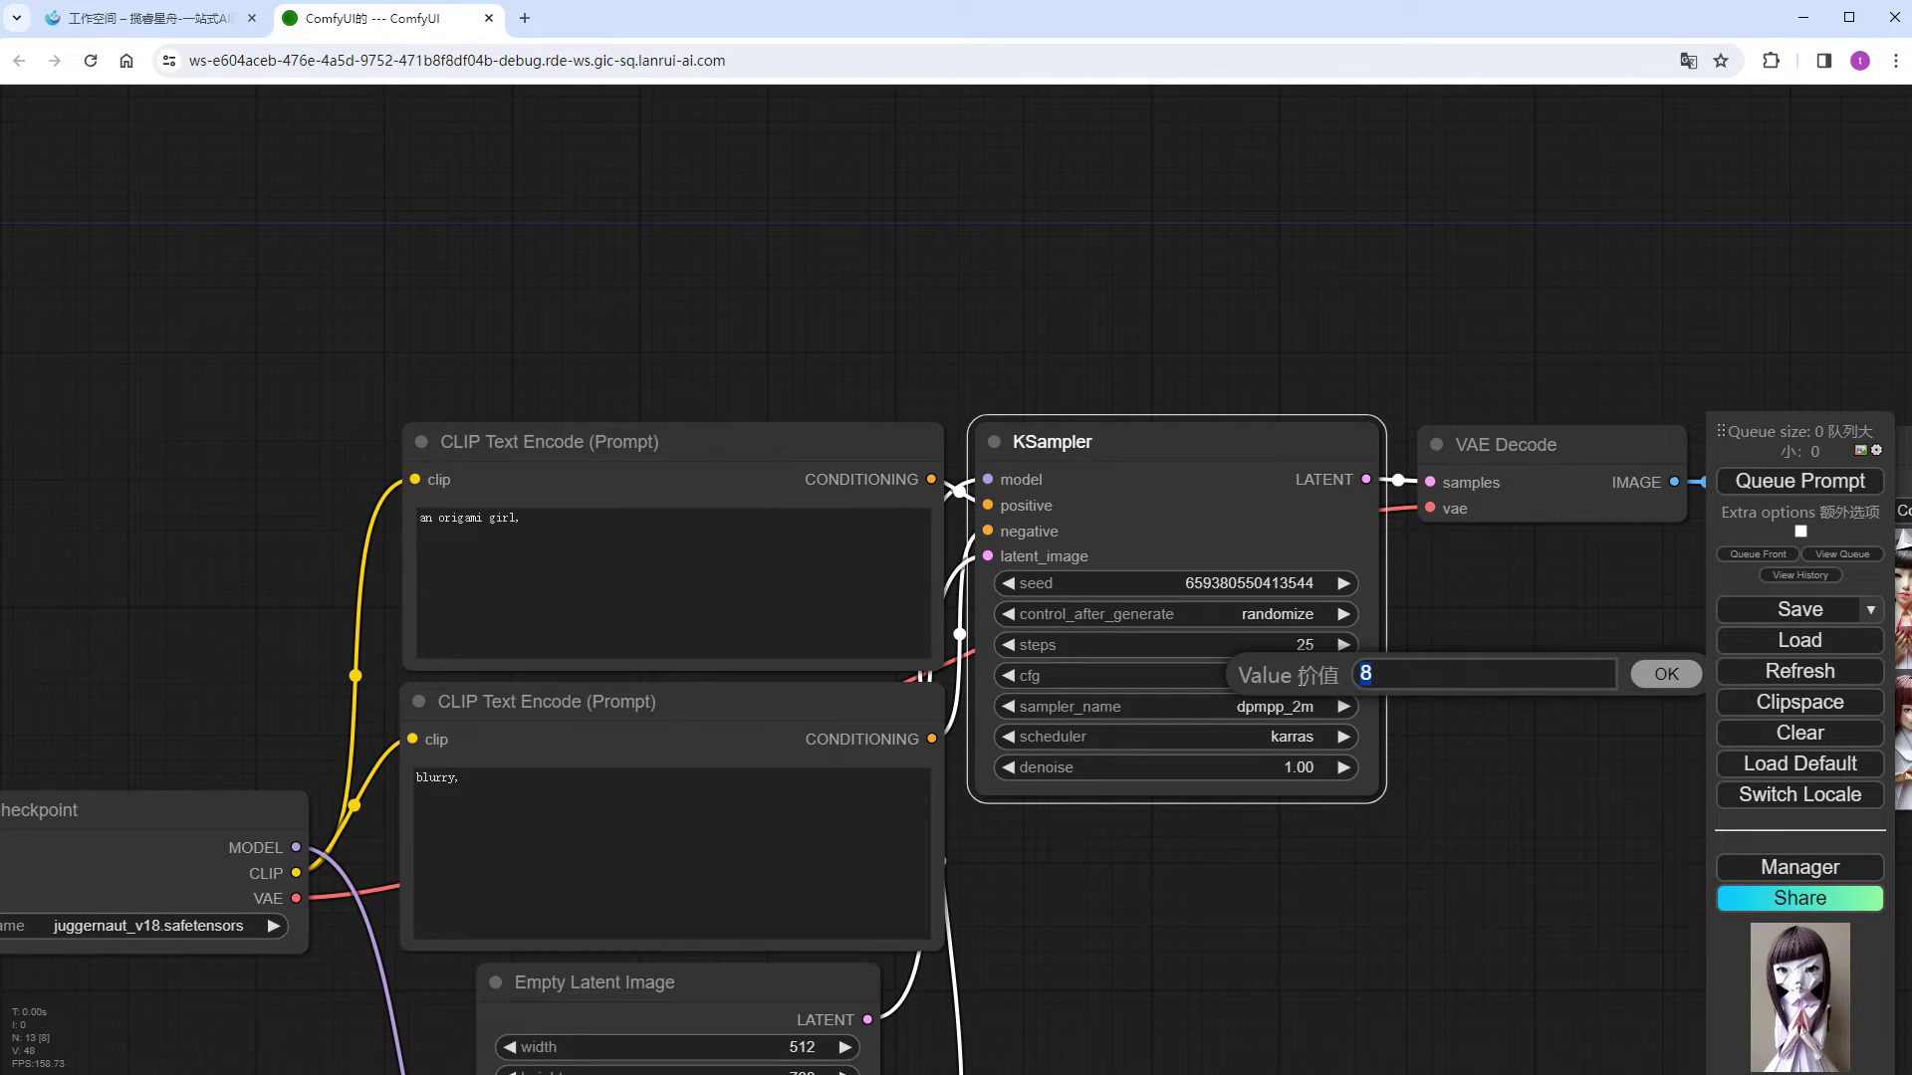
pyautogui.write('6')
pyautogui.press('Return')
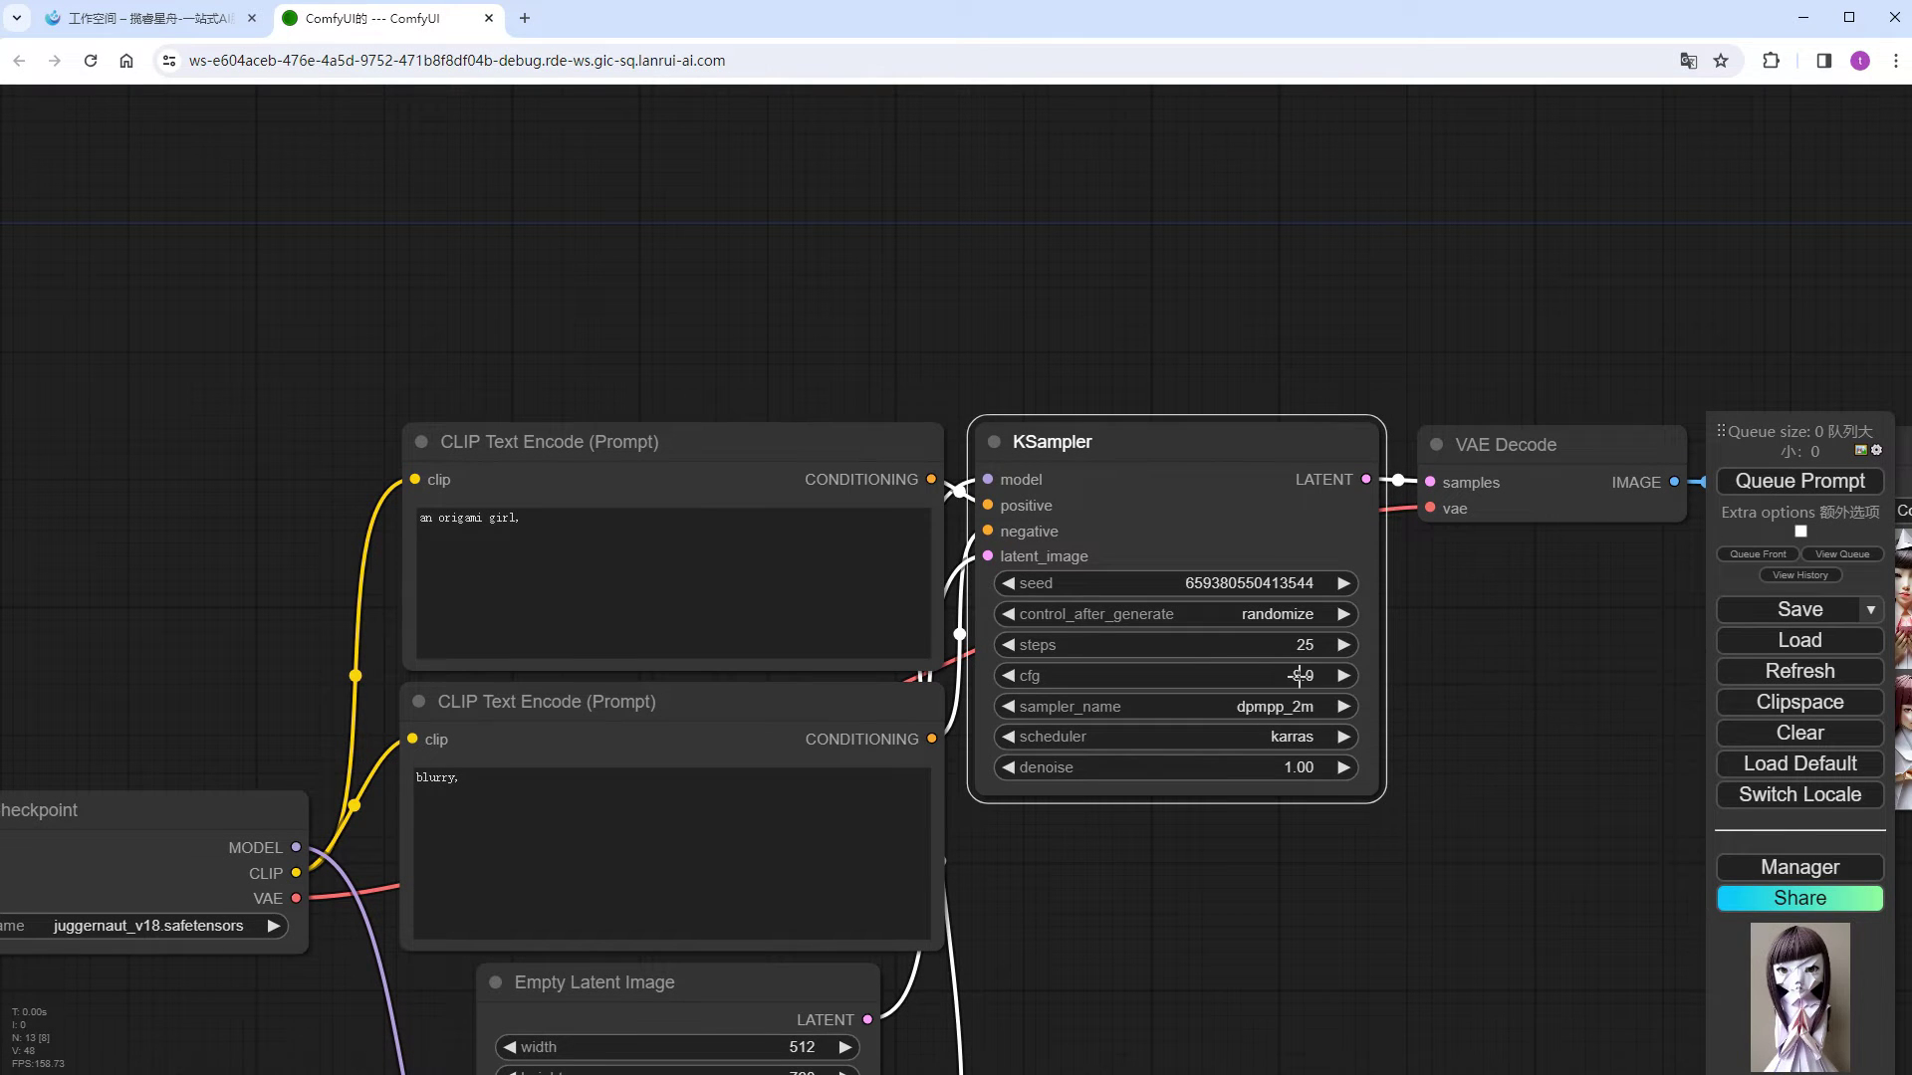
pyautogui.moveTo(1275, 929); pyautogui.dragTo(1258, 717)
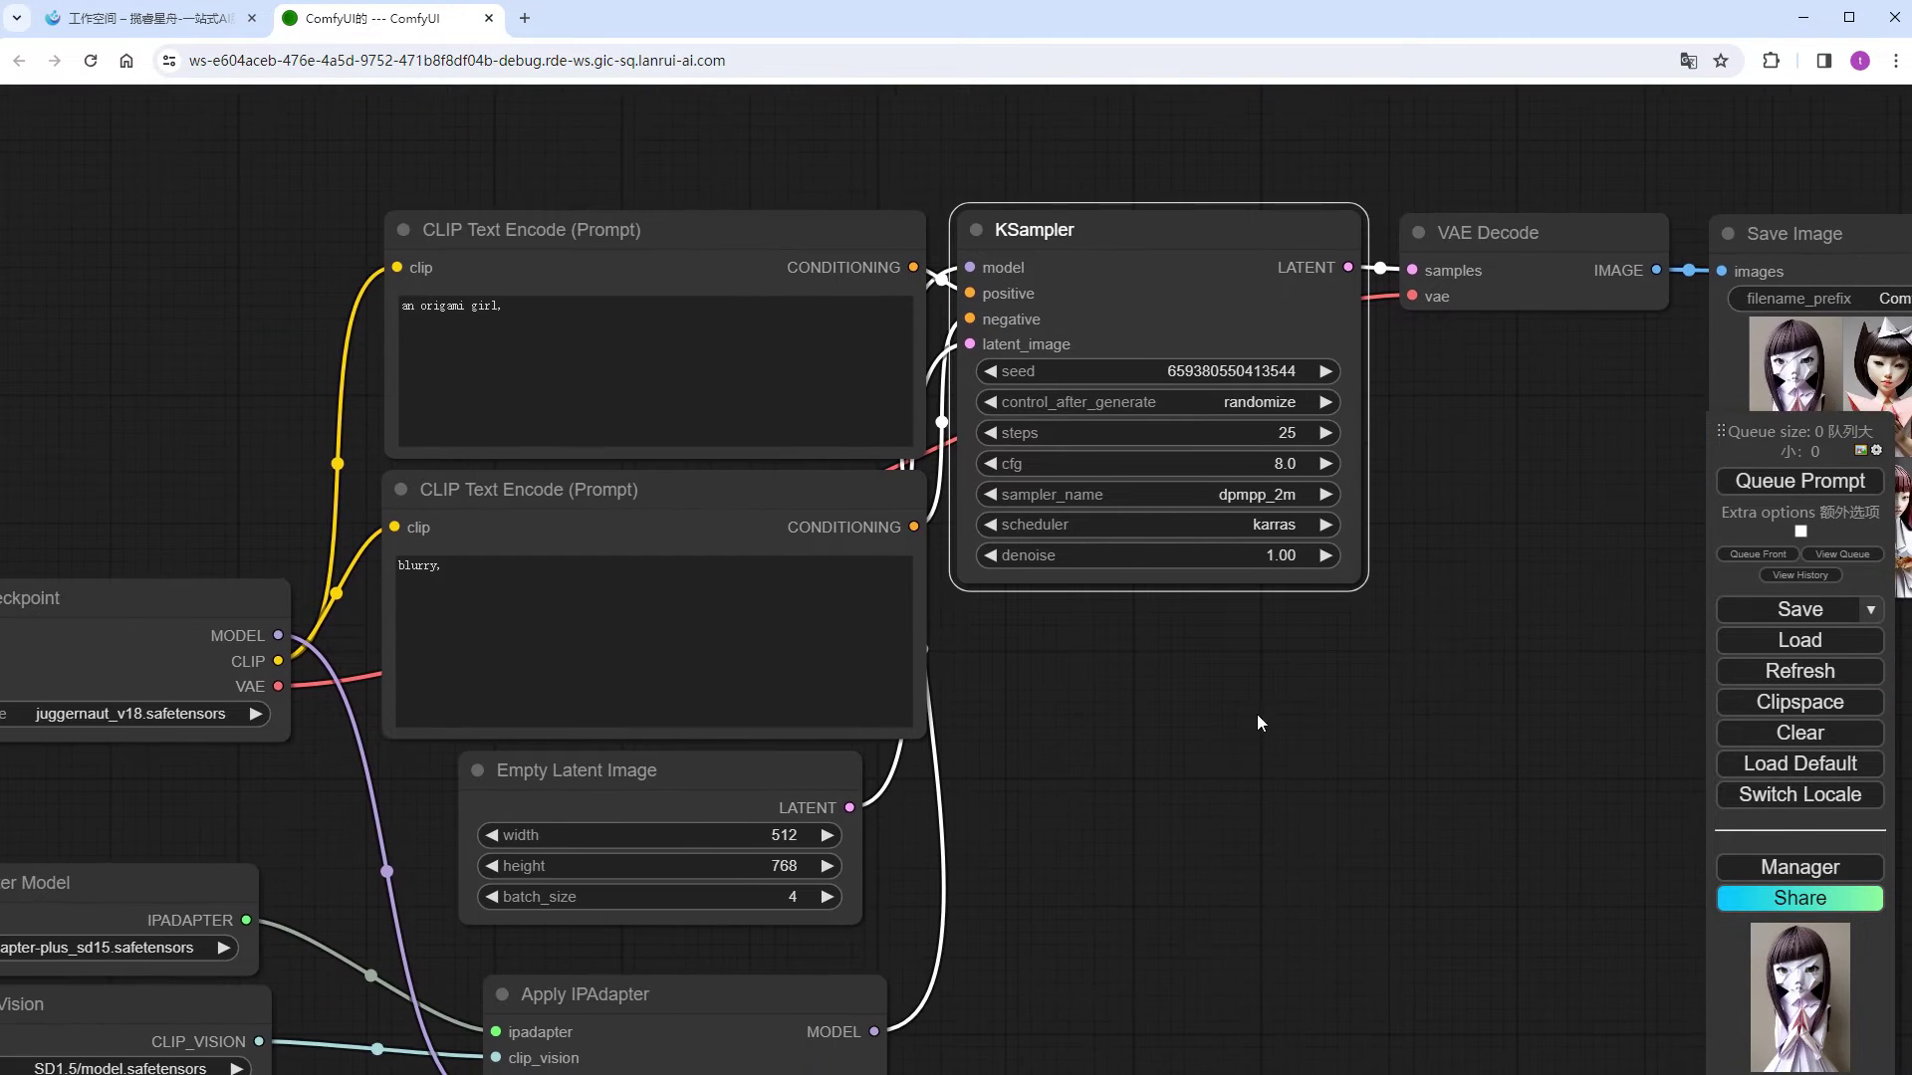
# Step: Insert a RescaleCFG node (0.70) between Apply IPAdapter's model and the KSampler
pyautogui.click(1167, 687)
pyautogui.hotkey('ctrl', 'v')
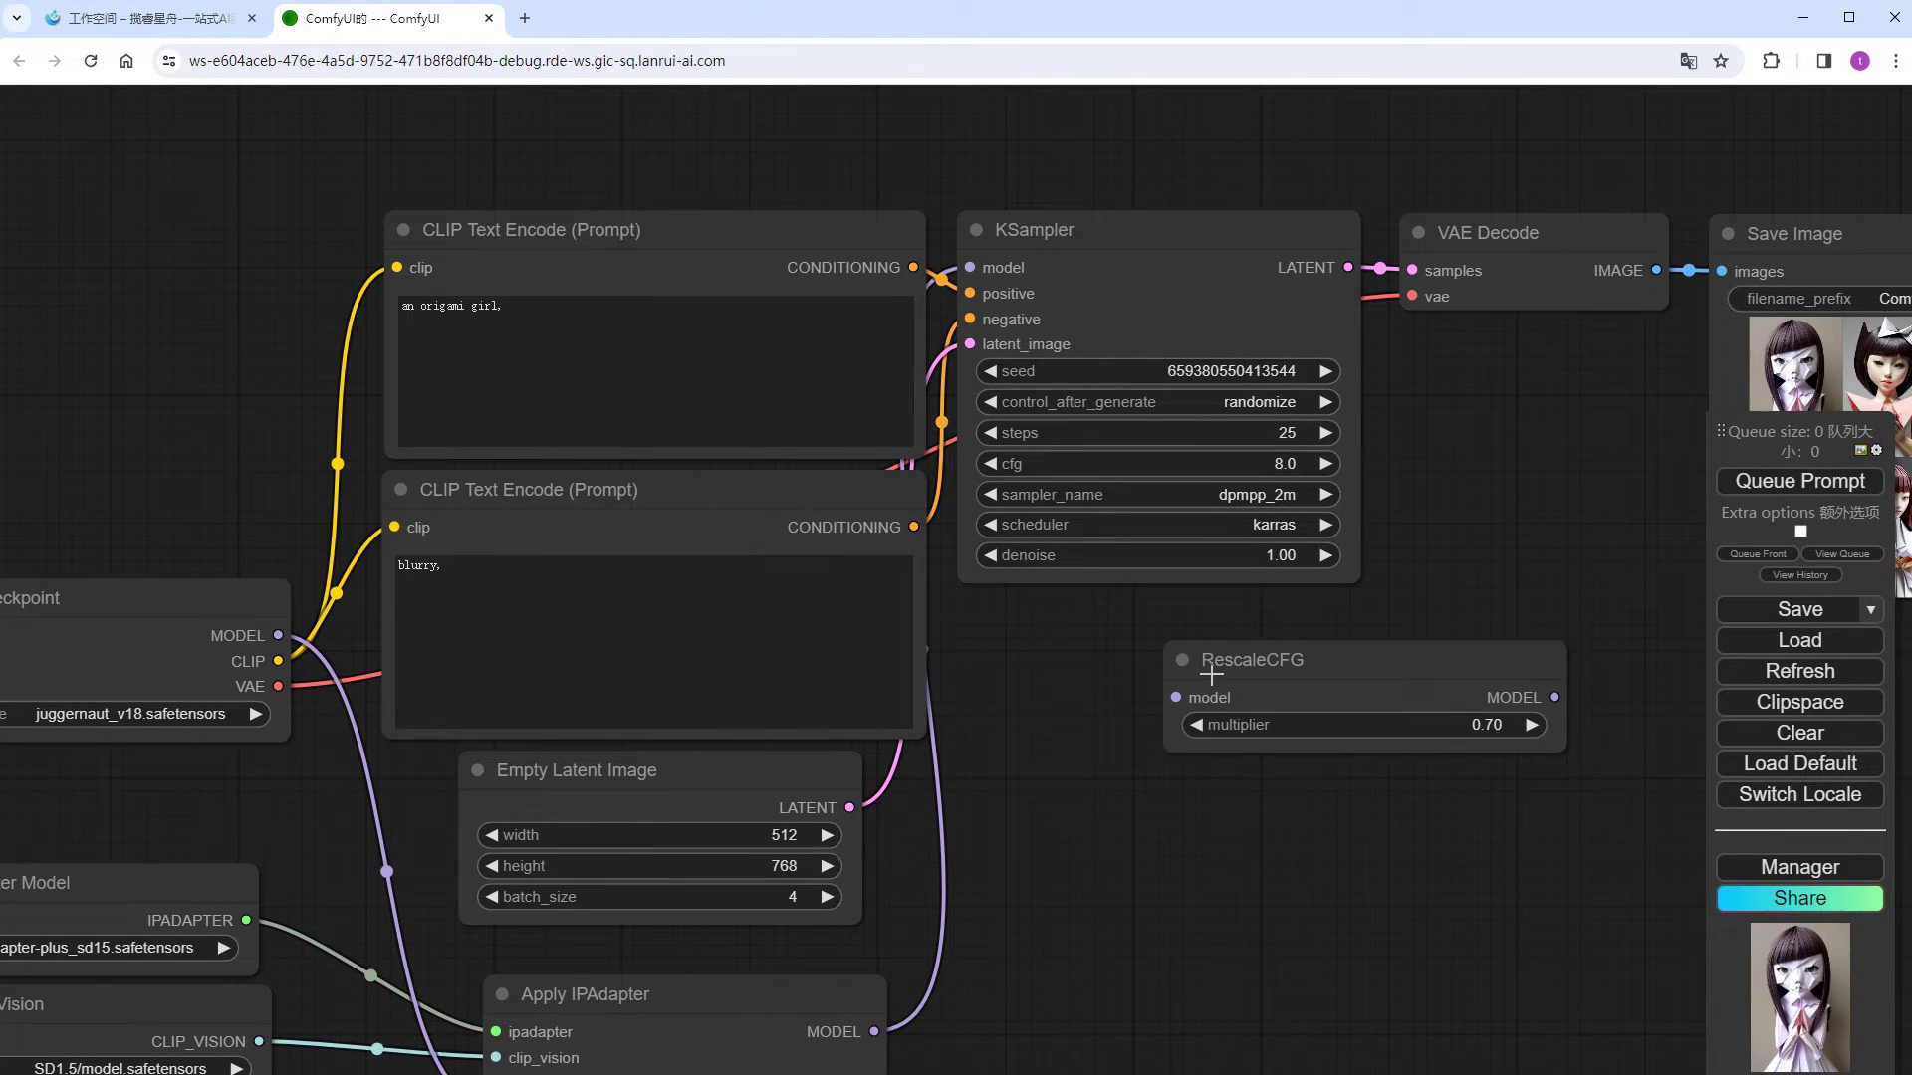
pyautogui.moveTo(874, 1032); pyautogui.dragTo(1175, 697)
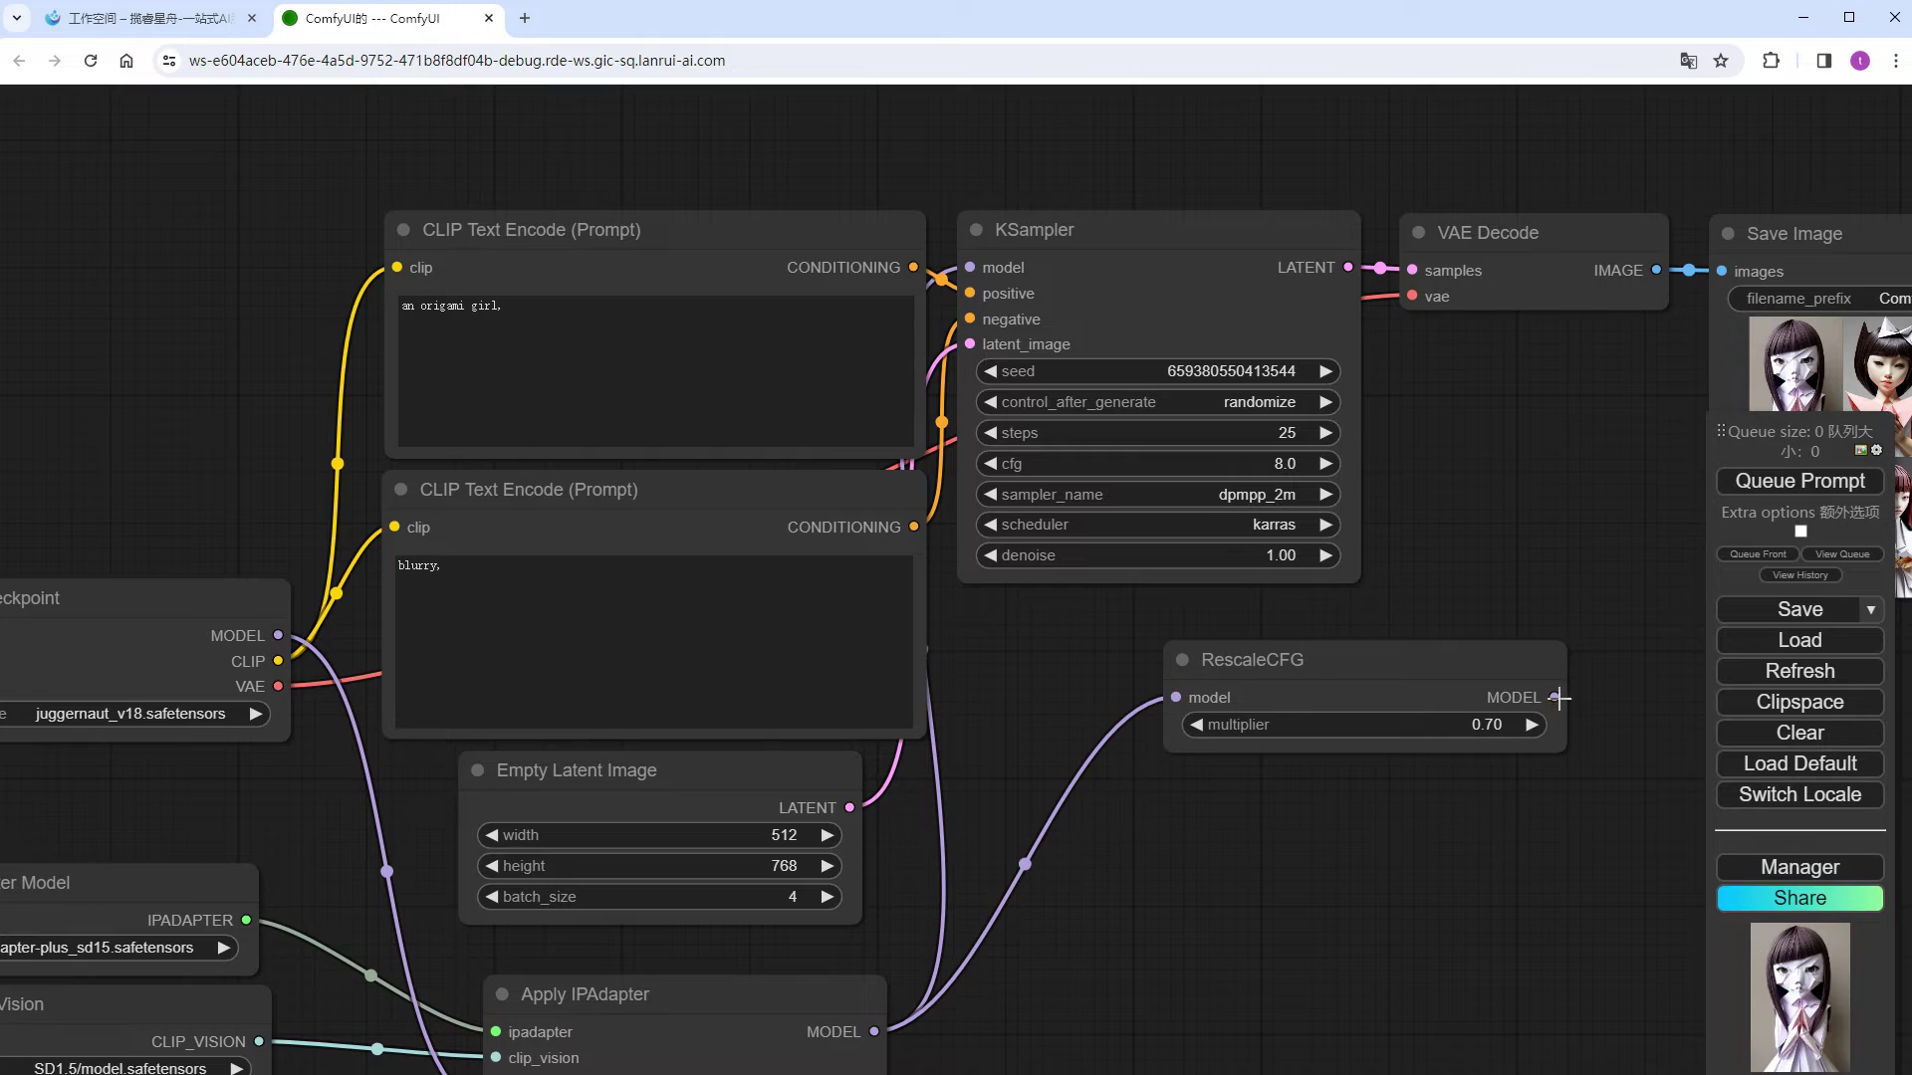
pyautogui.moveTo(1554, 697); pyautogui.dragTo(971, 267)
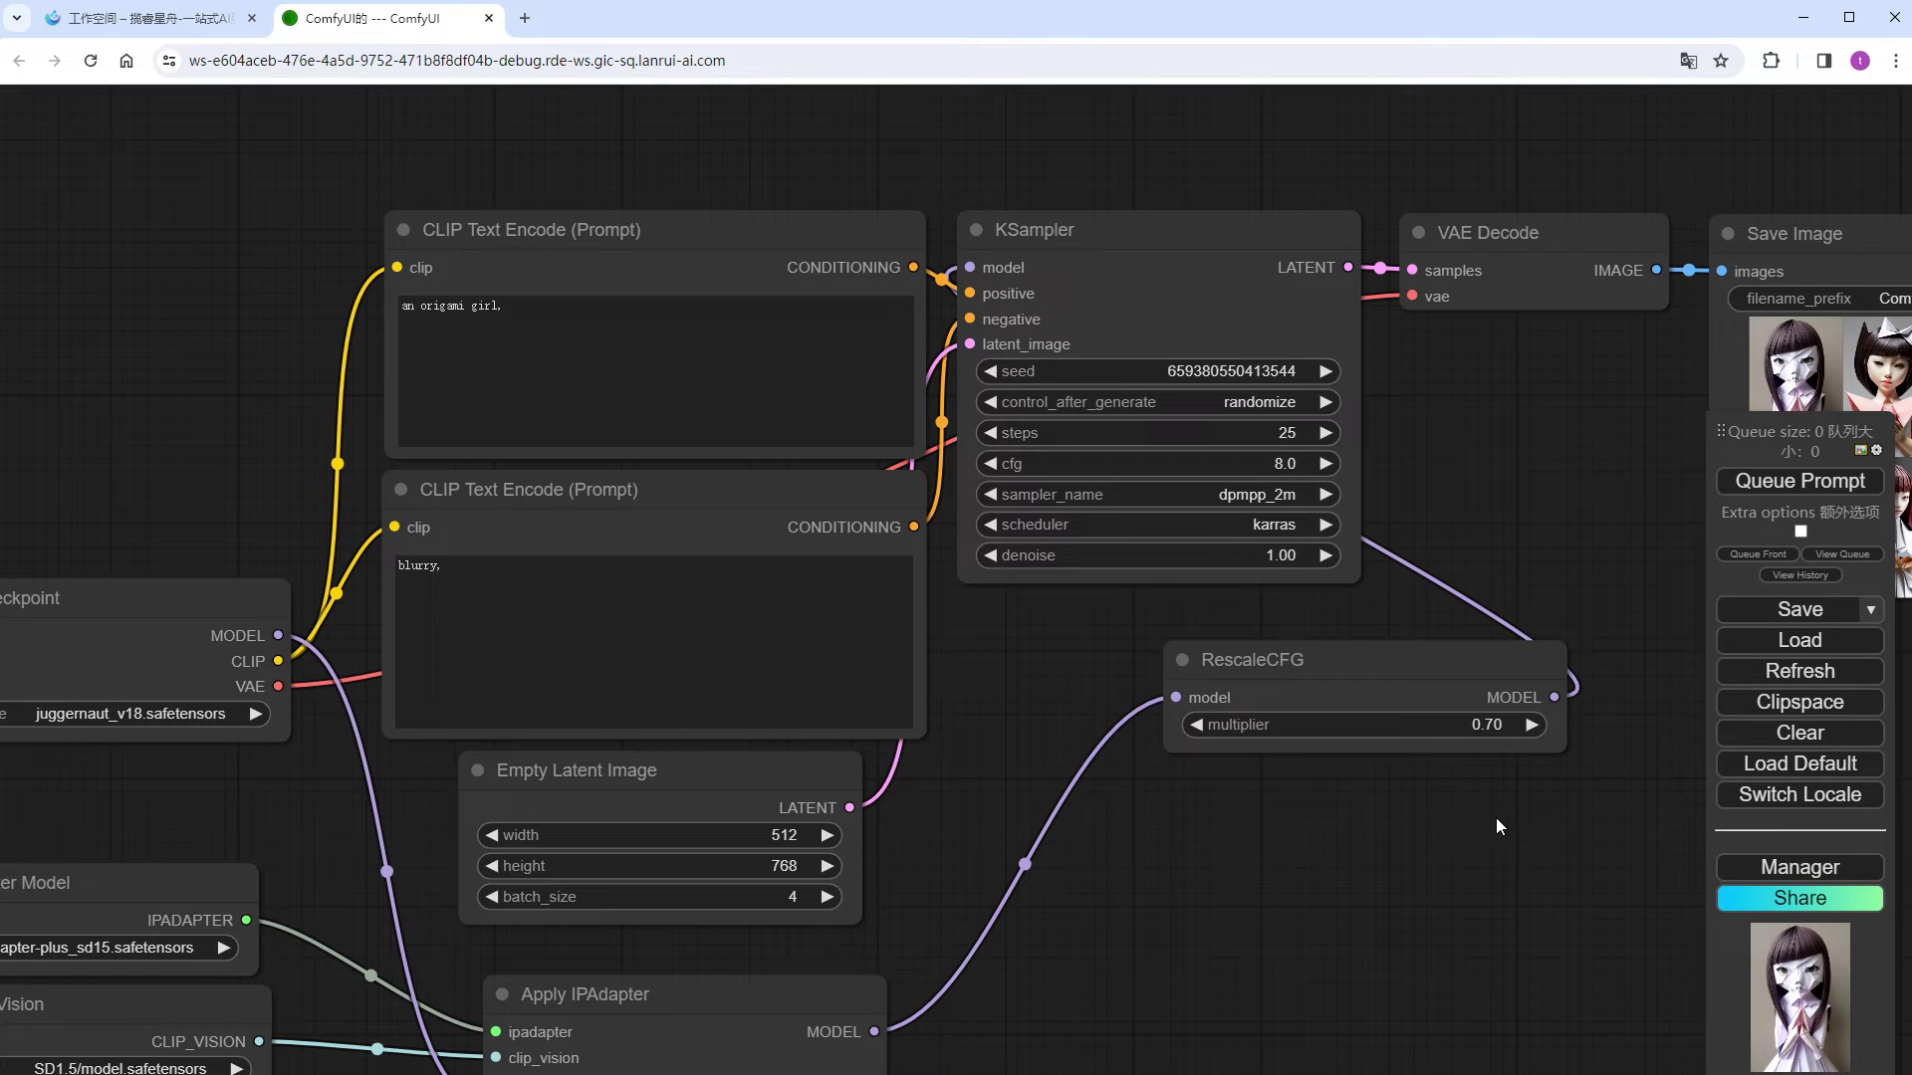
# Step: Queue the workflow and place the Save Image results beside RescaleCFG
pyautogui.click(1777, 481)
pyautogui.scroll(-4, 1412, 749)
pyautogui.scroll(-1, 1412, 749)
pyautogui.moveTo(1342, 767); pyautogui.dragTo(1261, 643)
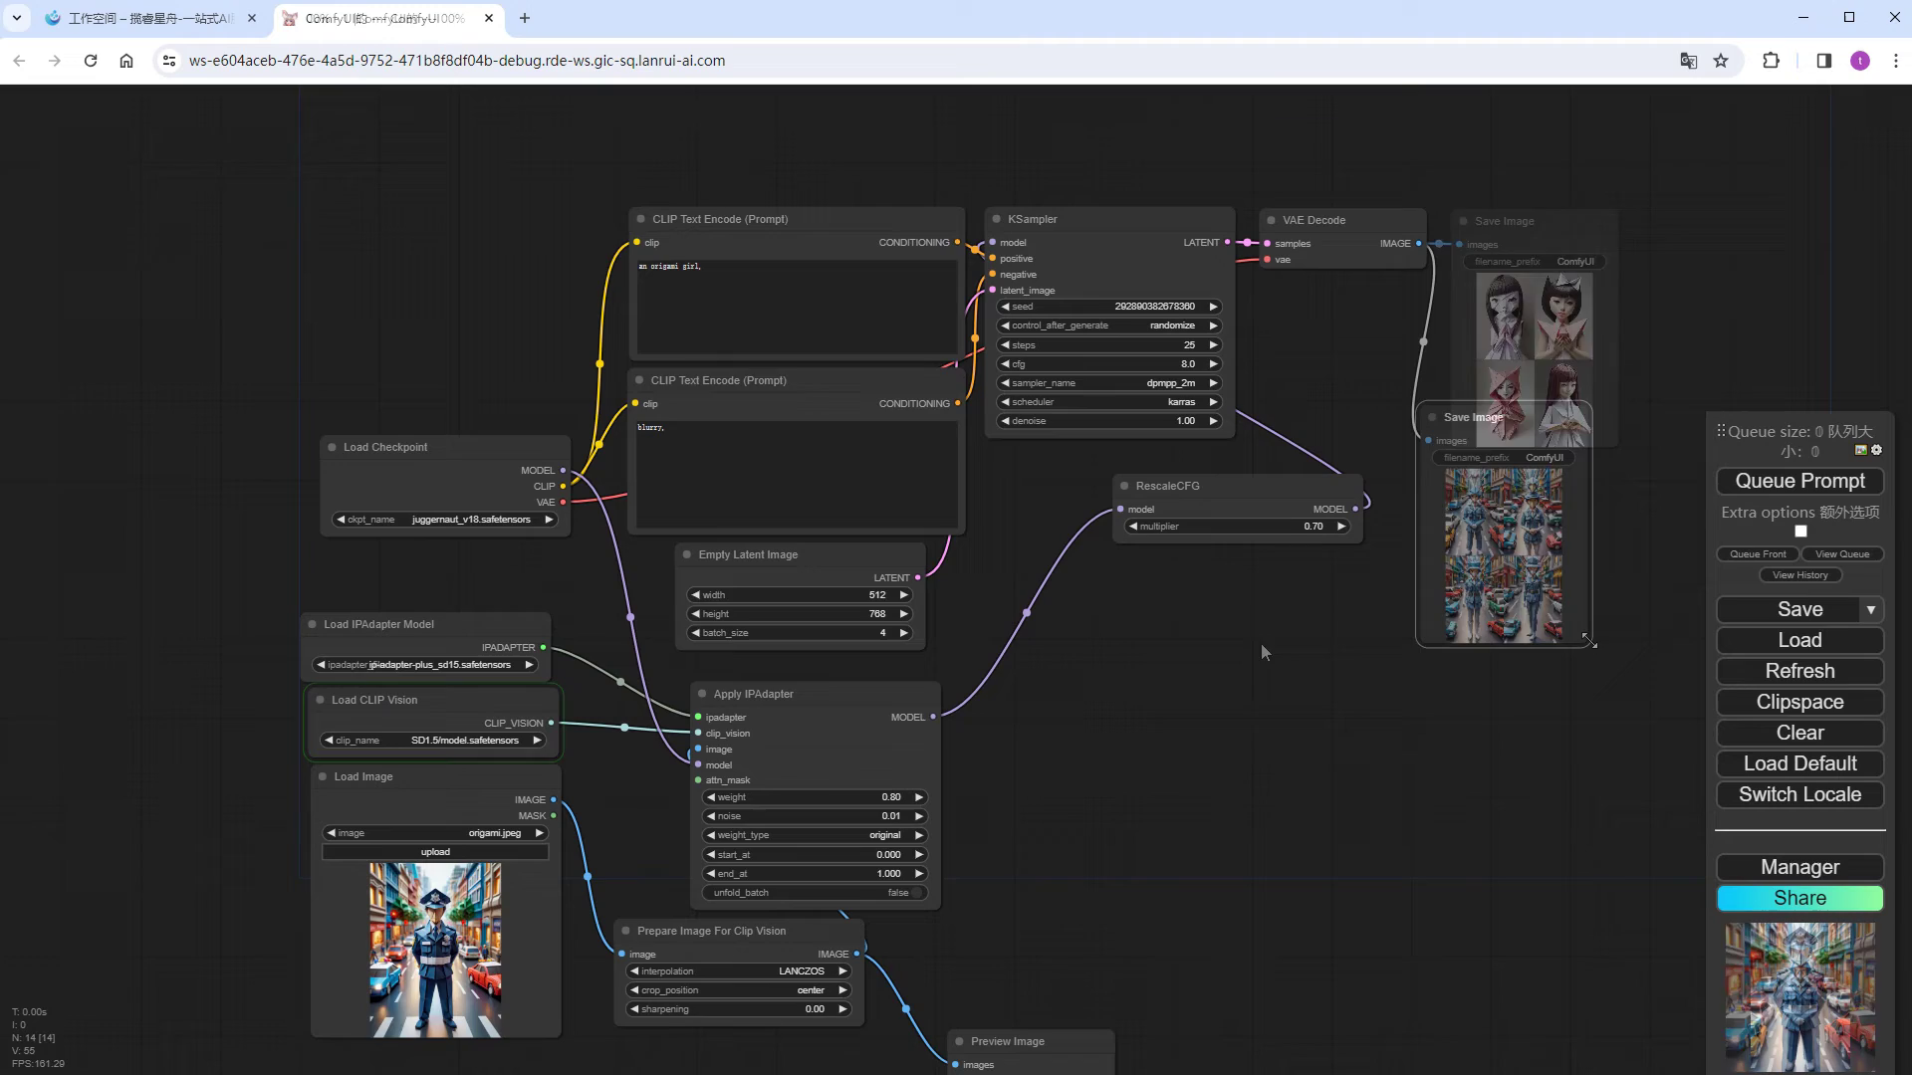
pyautogui.moveTo(1616, 660); pyautogui.dragTo(1706, 757)
pyautogui.scroll(10, 1655, 711)
pyautogui.scroll(6, 1655, 711)
pyautogui.moveTo(1305, 503); pyautogui.dragTo(1058, 398)
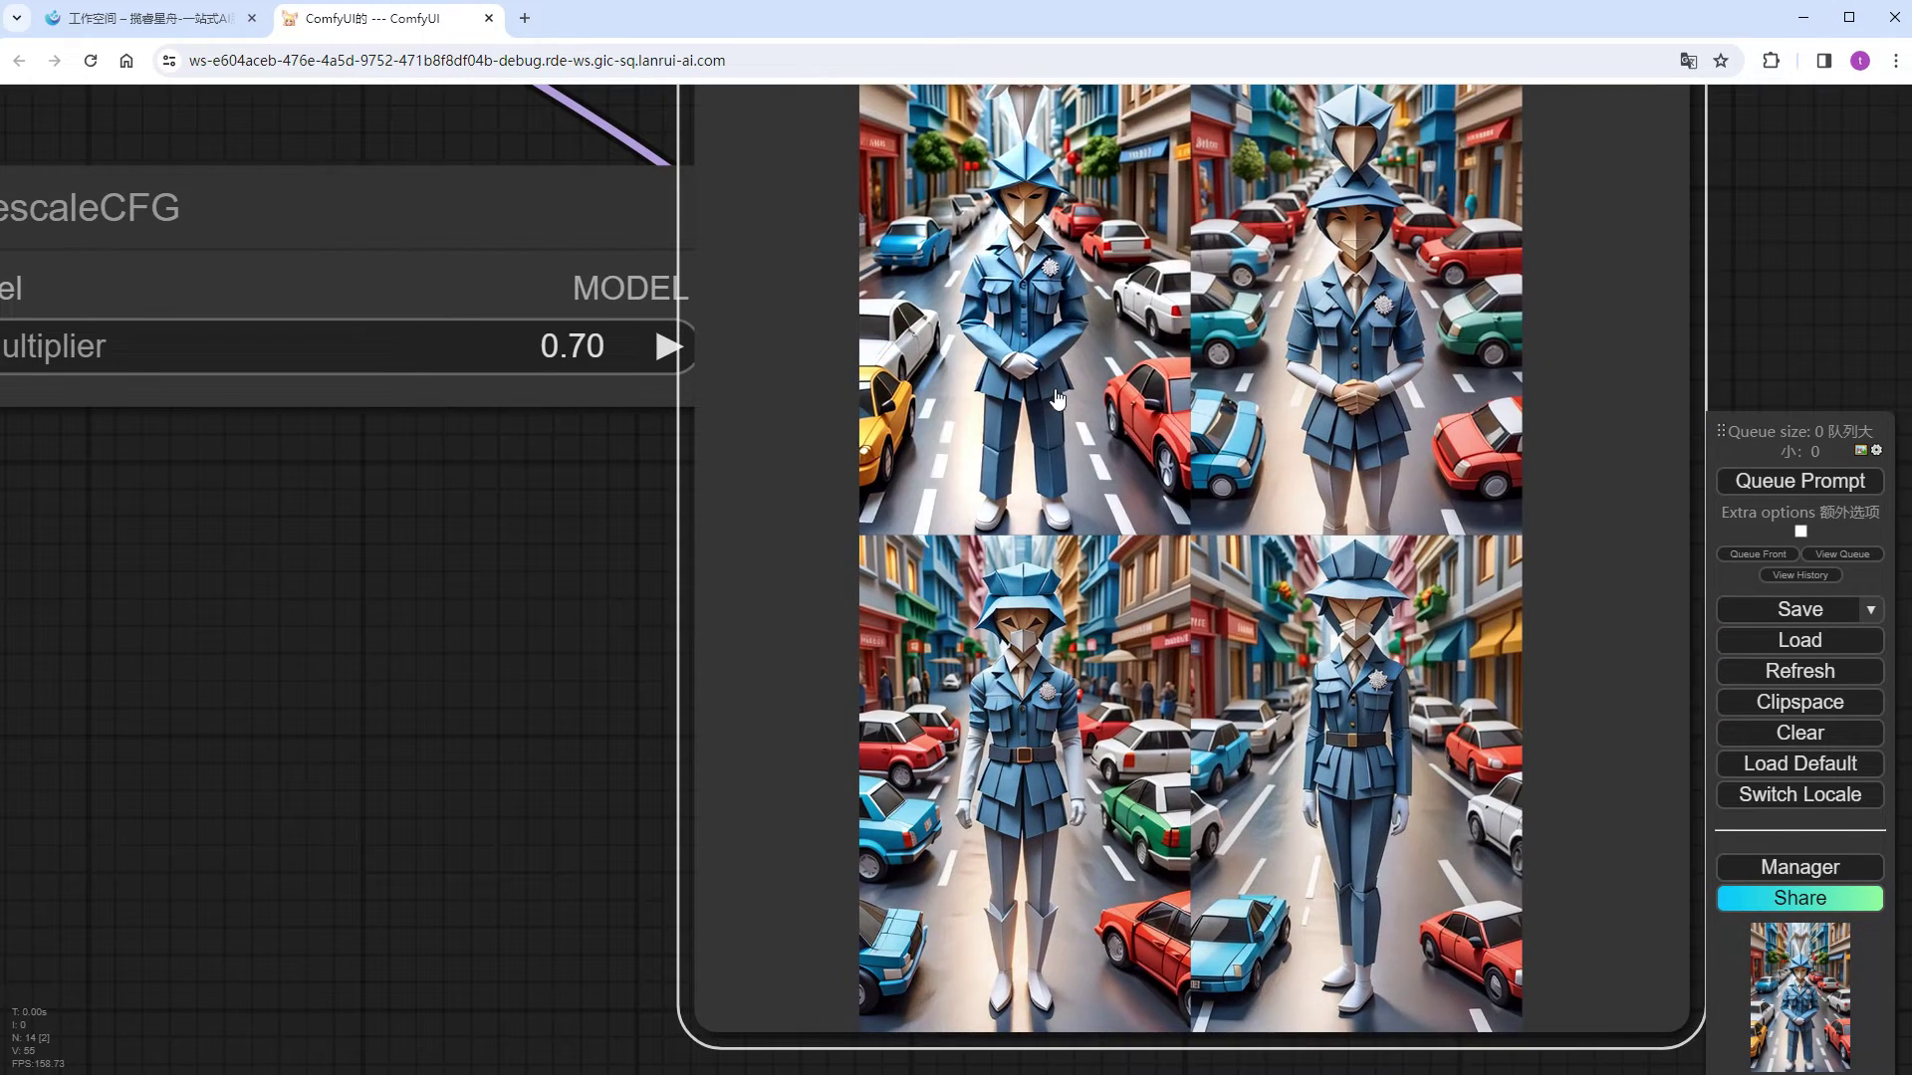
# Step: Browse the four generated origami policewoman images one by one
pyautogui.click(1037, 311)
pyautogui.click(1633, 972)
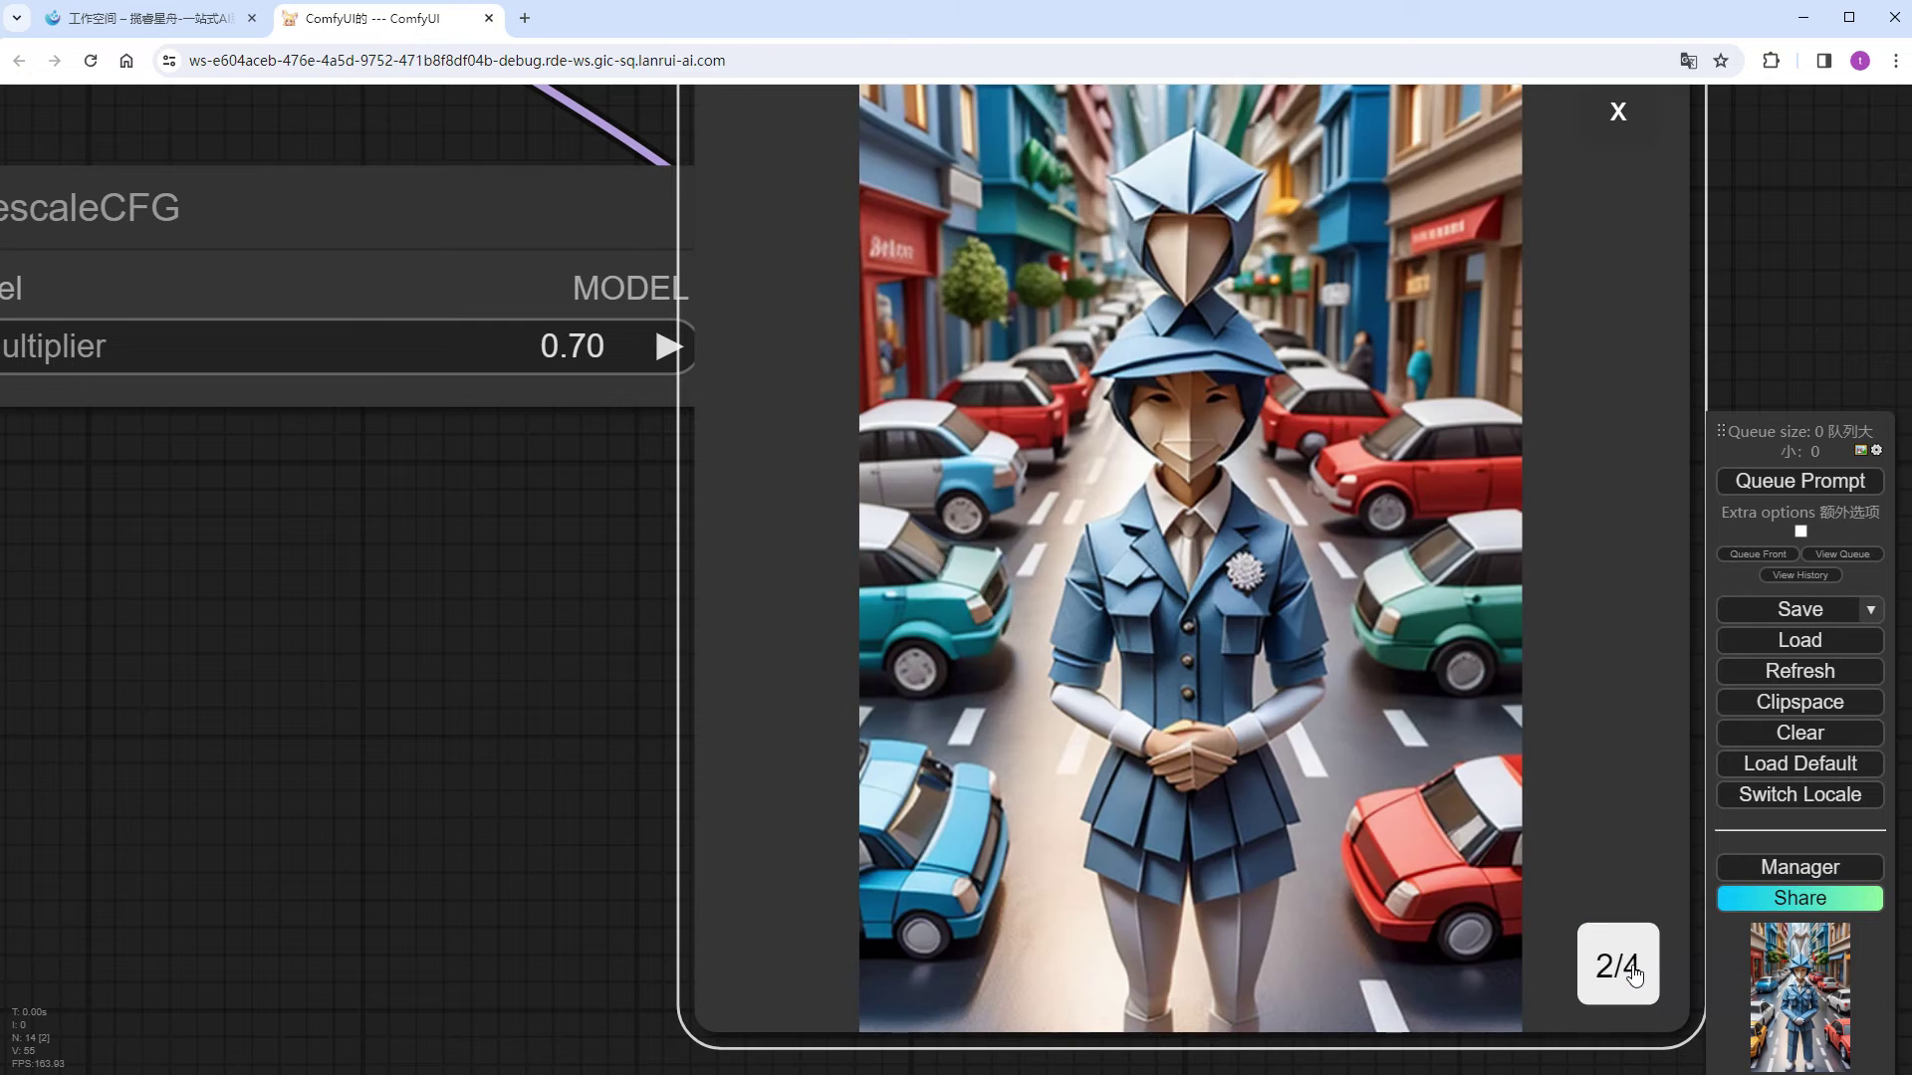
pyautogui.click(1634, 972)
pyautogui.click(1634, 972)
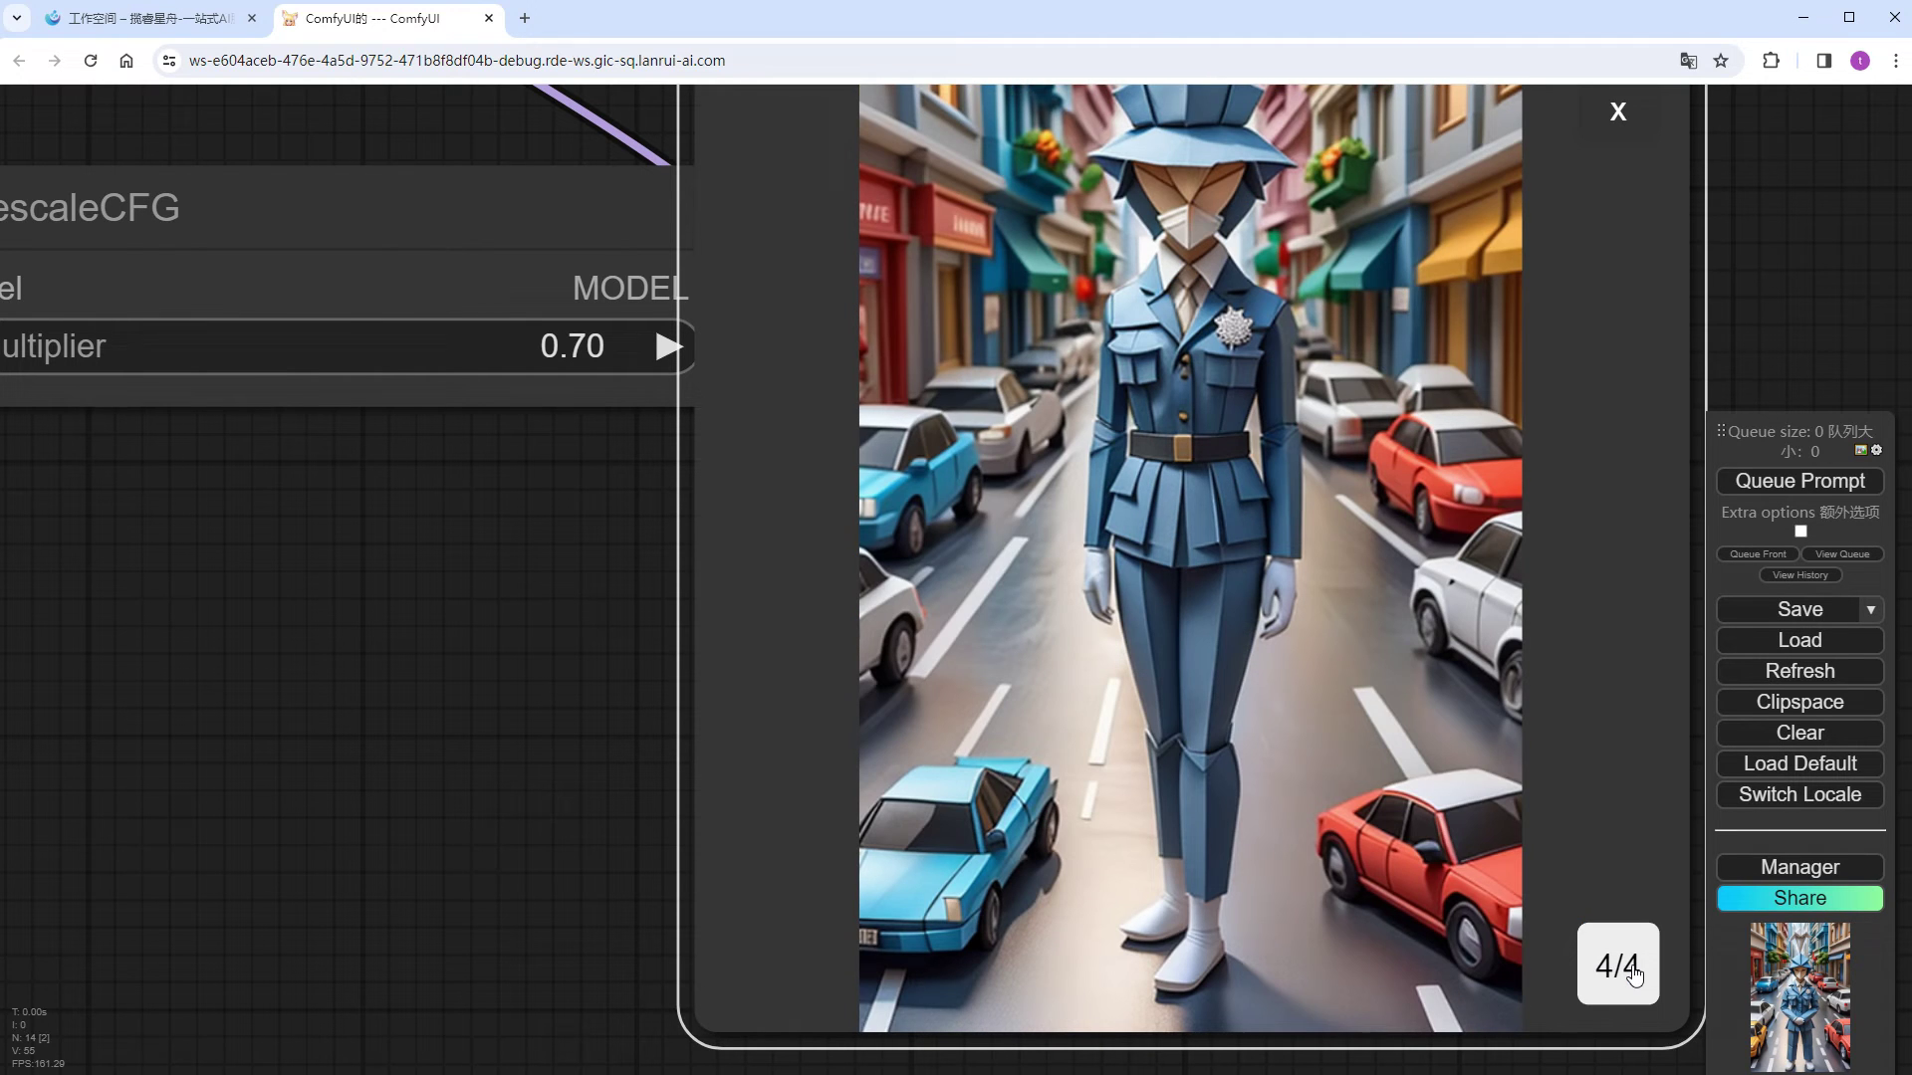
pyautogui.click(777, 906)
pyautogui.scroll(-5, 332, 825)
# Step: Lower the Apply IPAdapter weight to 0.40
pyautogui.moveTo(295, 859); pyautogui.dragTo(1187, 487)
pyautogui.click(619, 693)
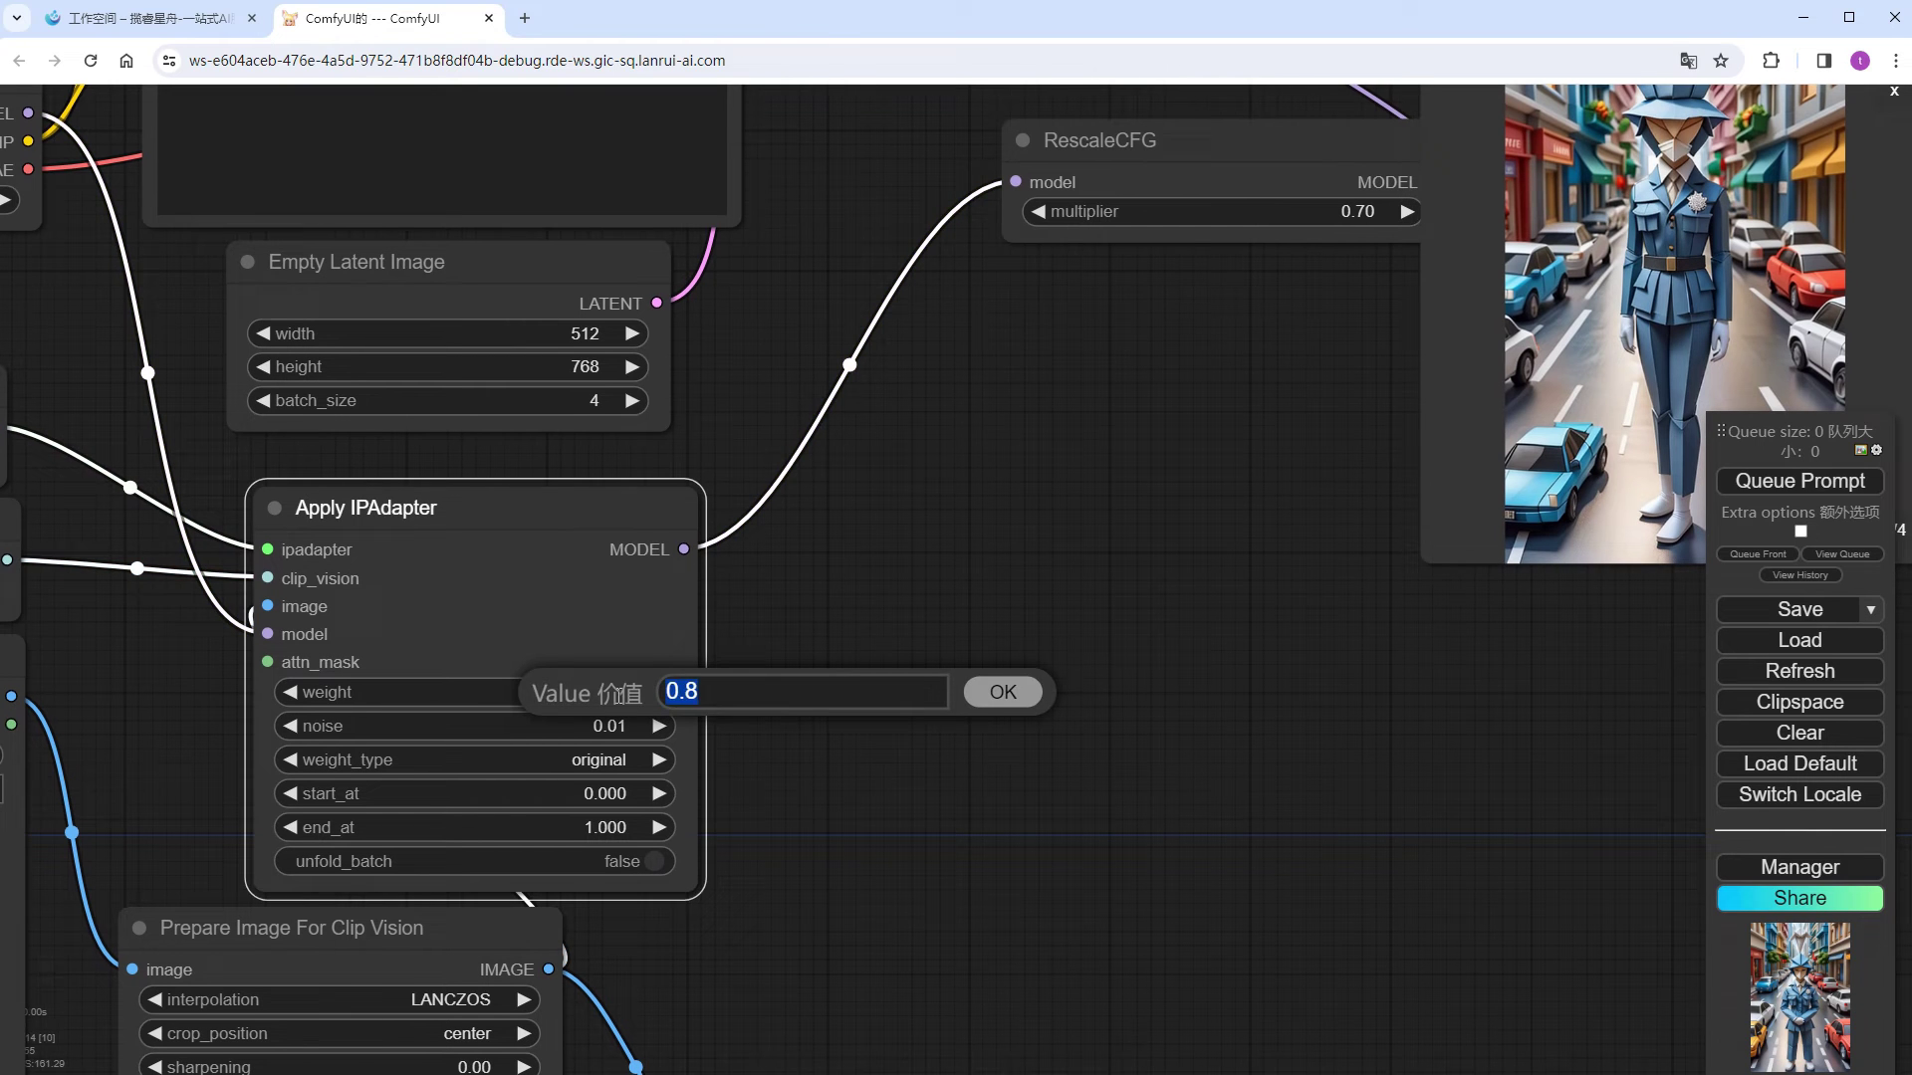
pyautogui.write('0.4')
pyautogui.press('Return')
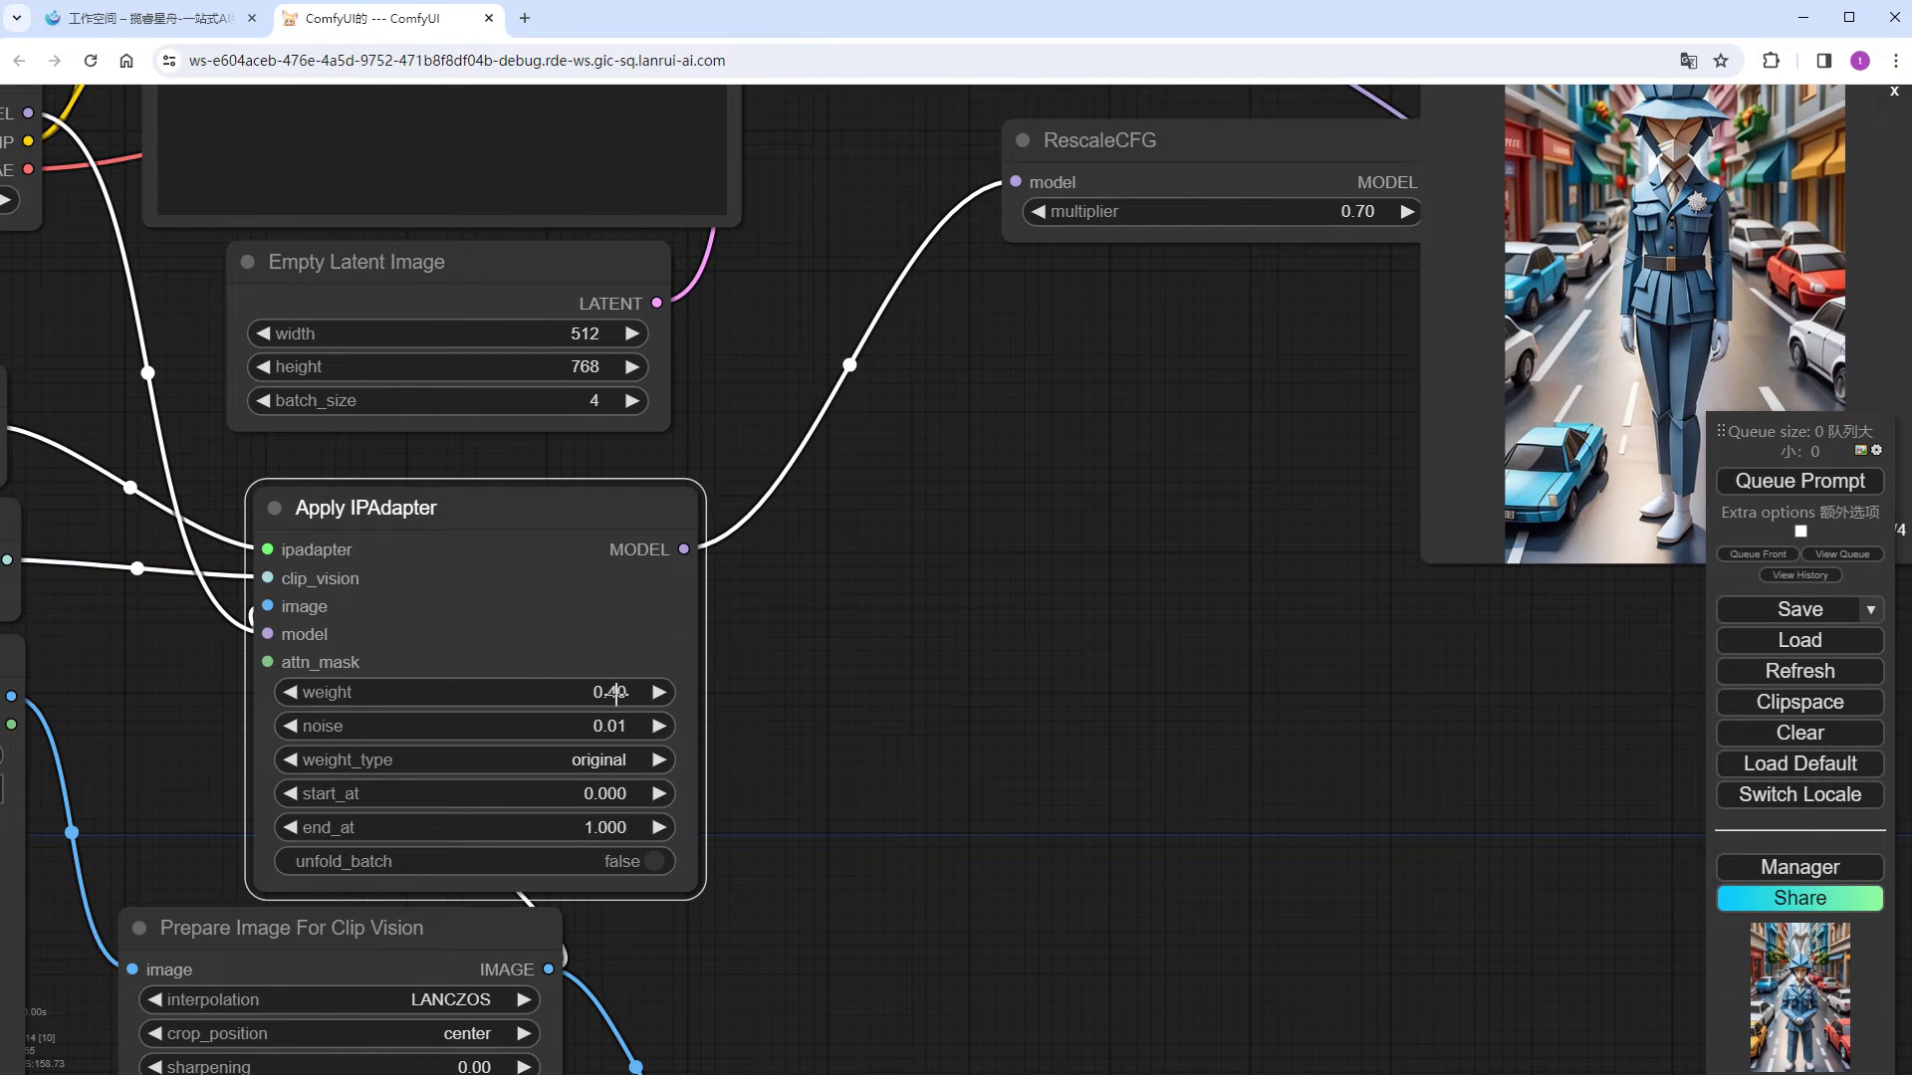
# Step: Rerun the workflow and view the four new blue-uniformed girl images
pyautogui.click(1818, 478)
pyautogui.moveTo(1395, 790); pyautogui.dragTo(1089, 999)
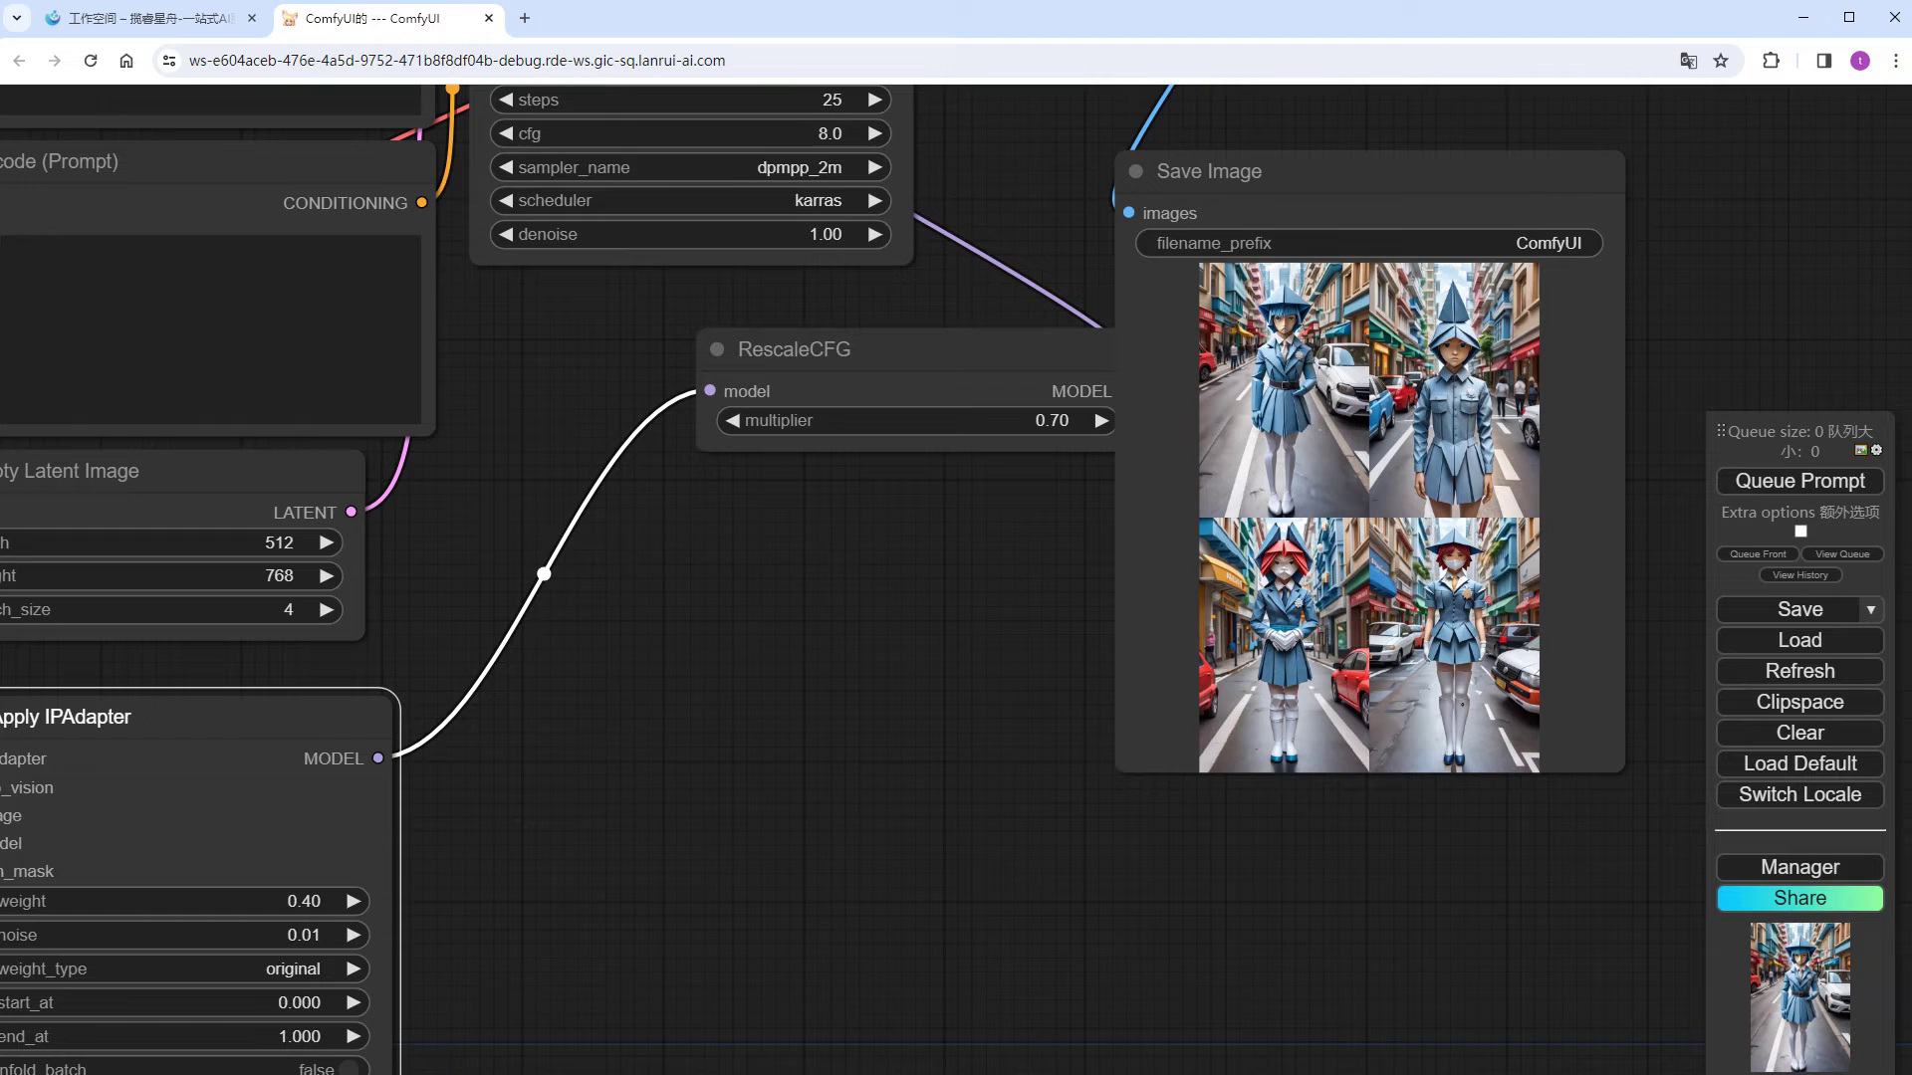
pyautogui.click(1285, 388)
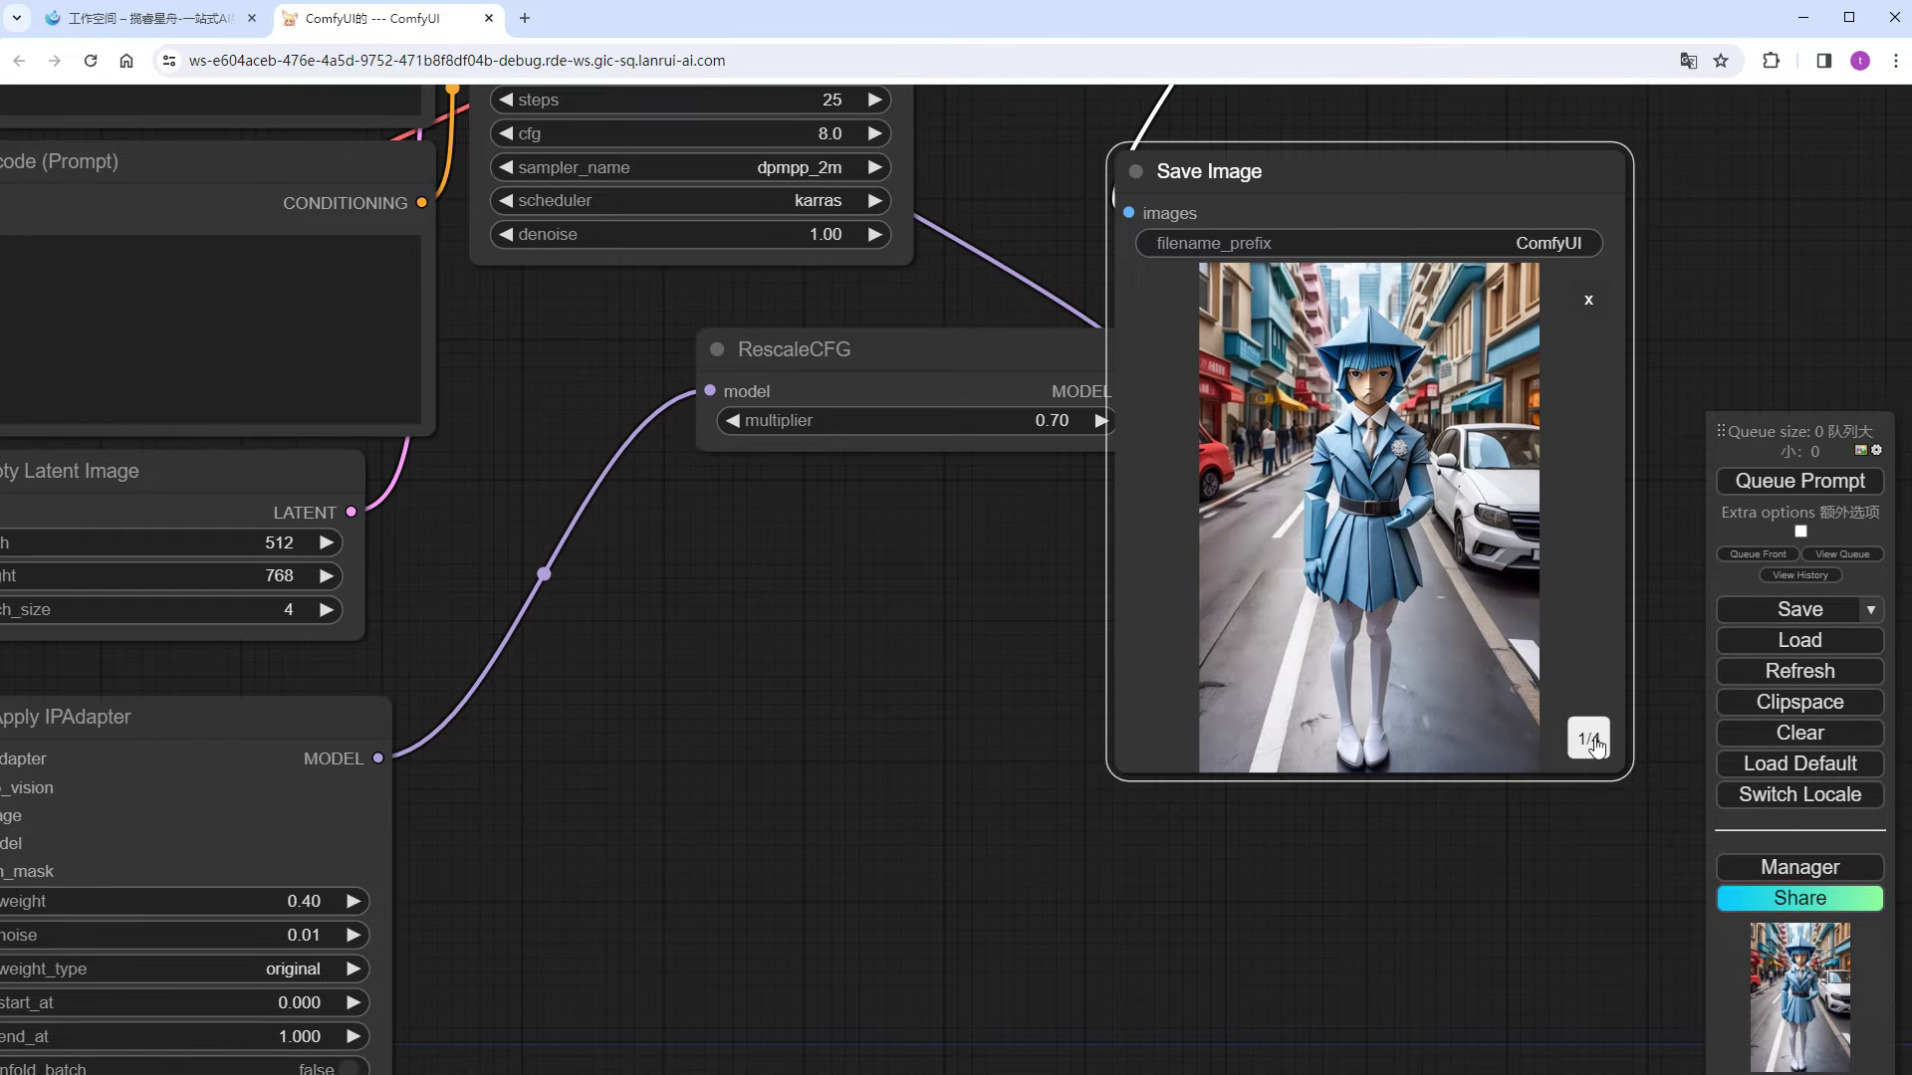
pyautogui.click(1592, 740)
pyautogui.click(1591, 740)
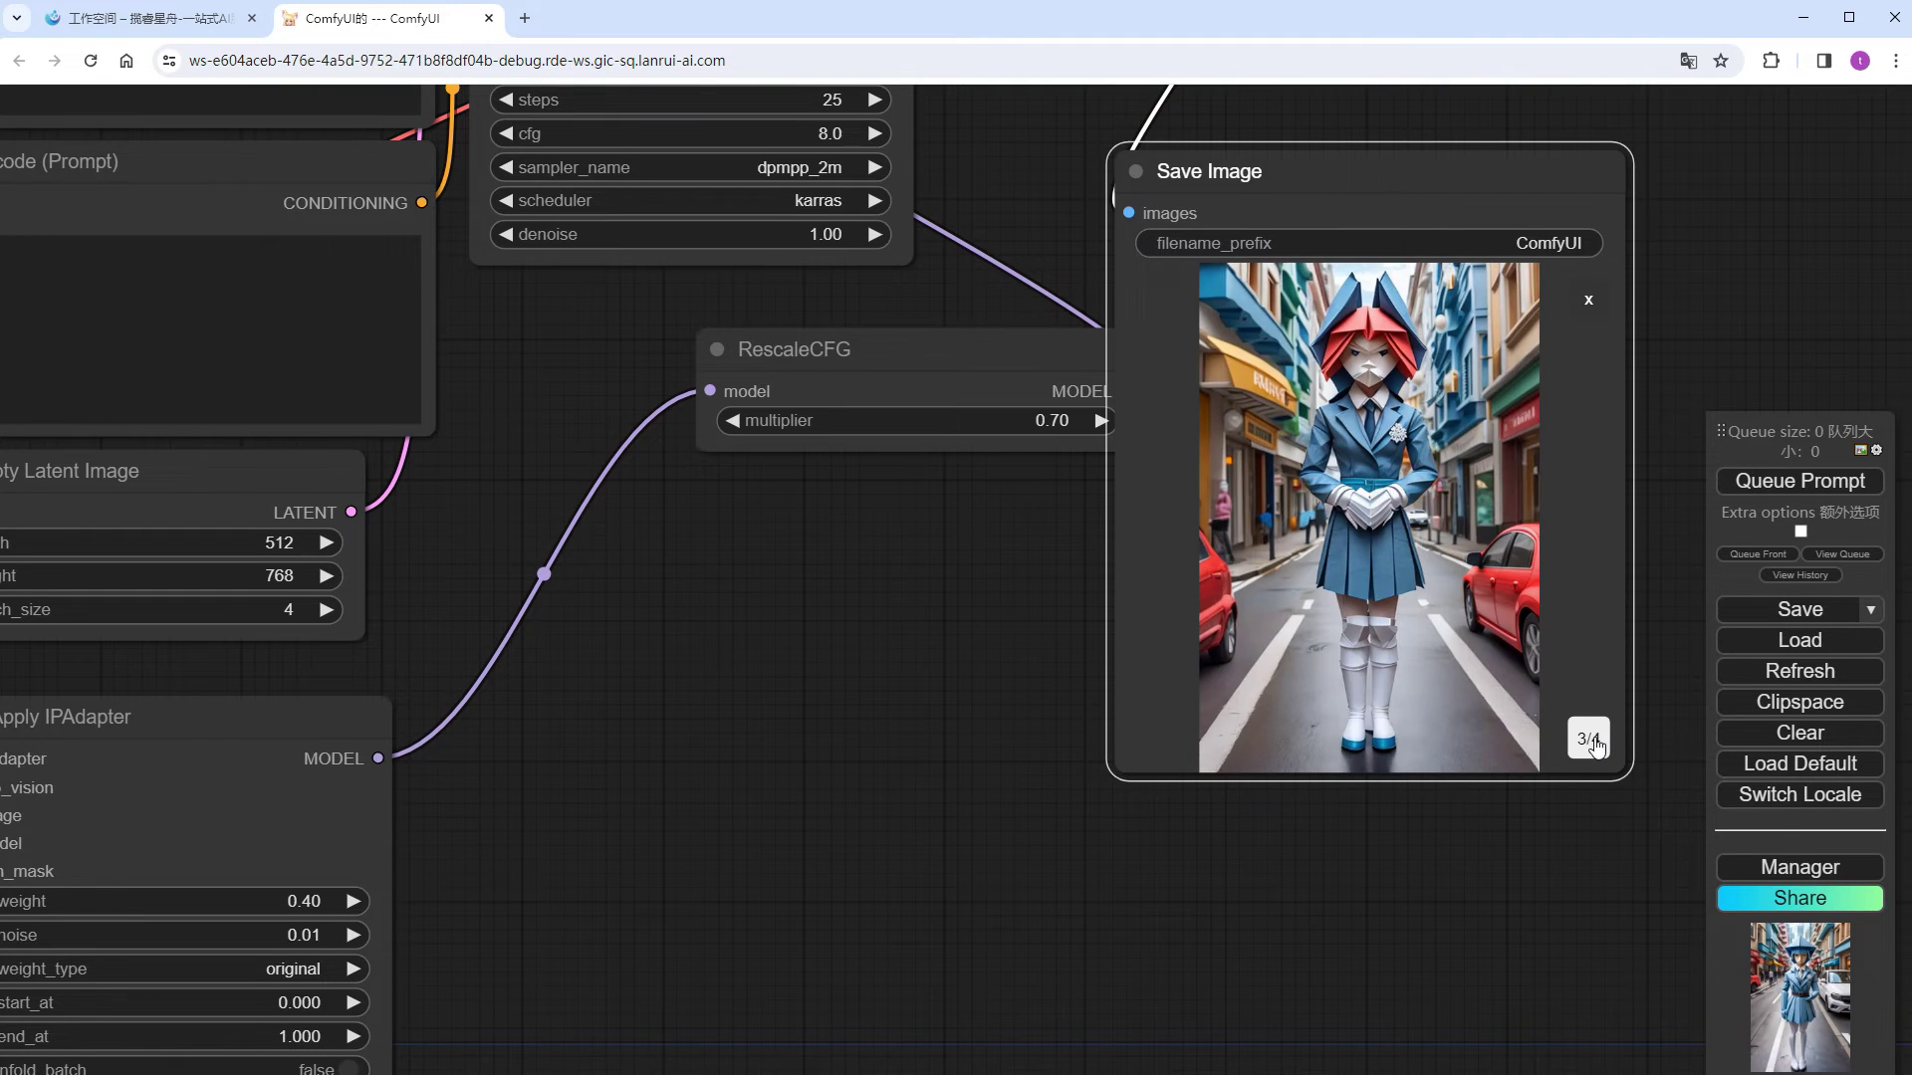
pyautogui.click(1592, 740)
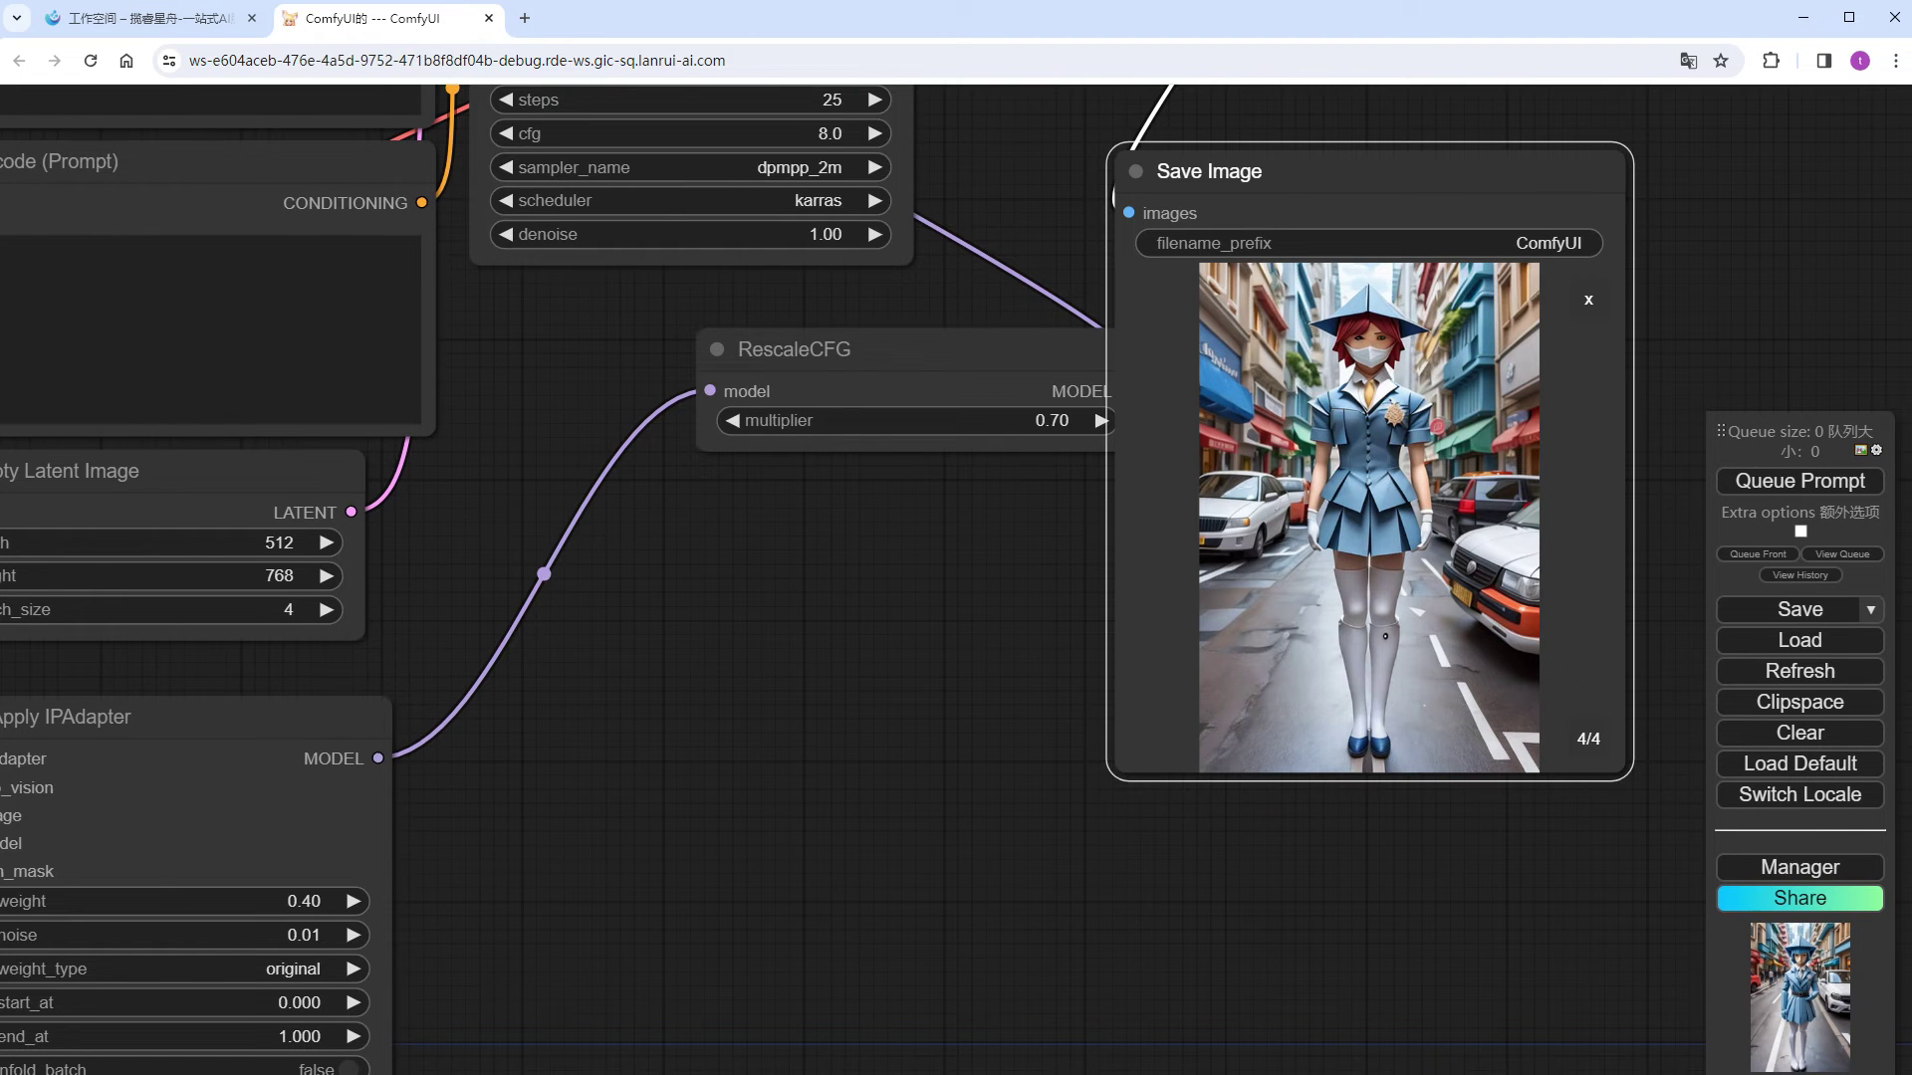
# Step: Point the depth ControlNet image loader at the bg_depth folder, loading 1 image
pyautogui.moveTo(995, 896); pyautogui.dragTo(810, 467)
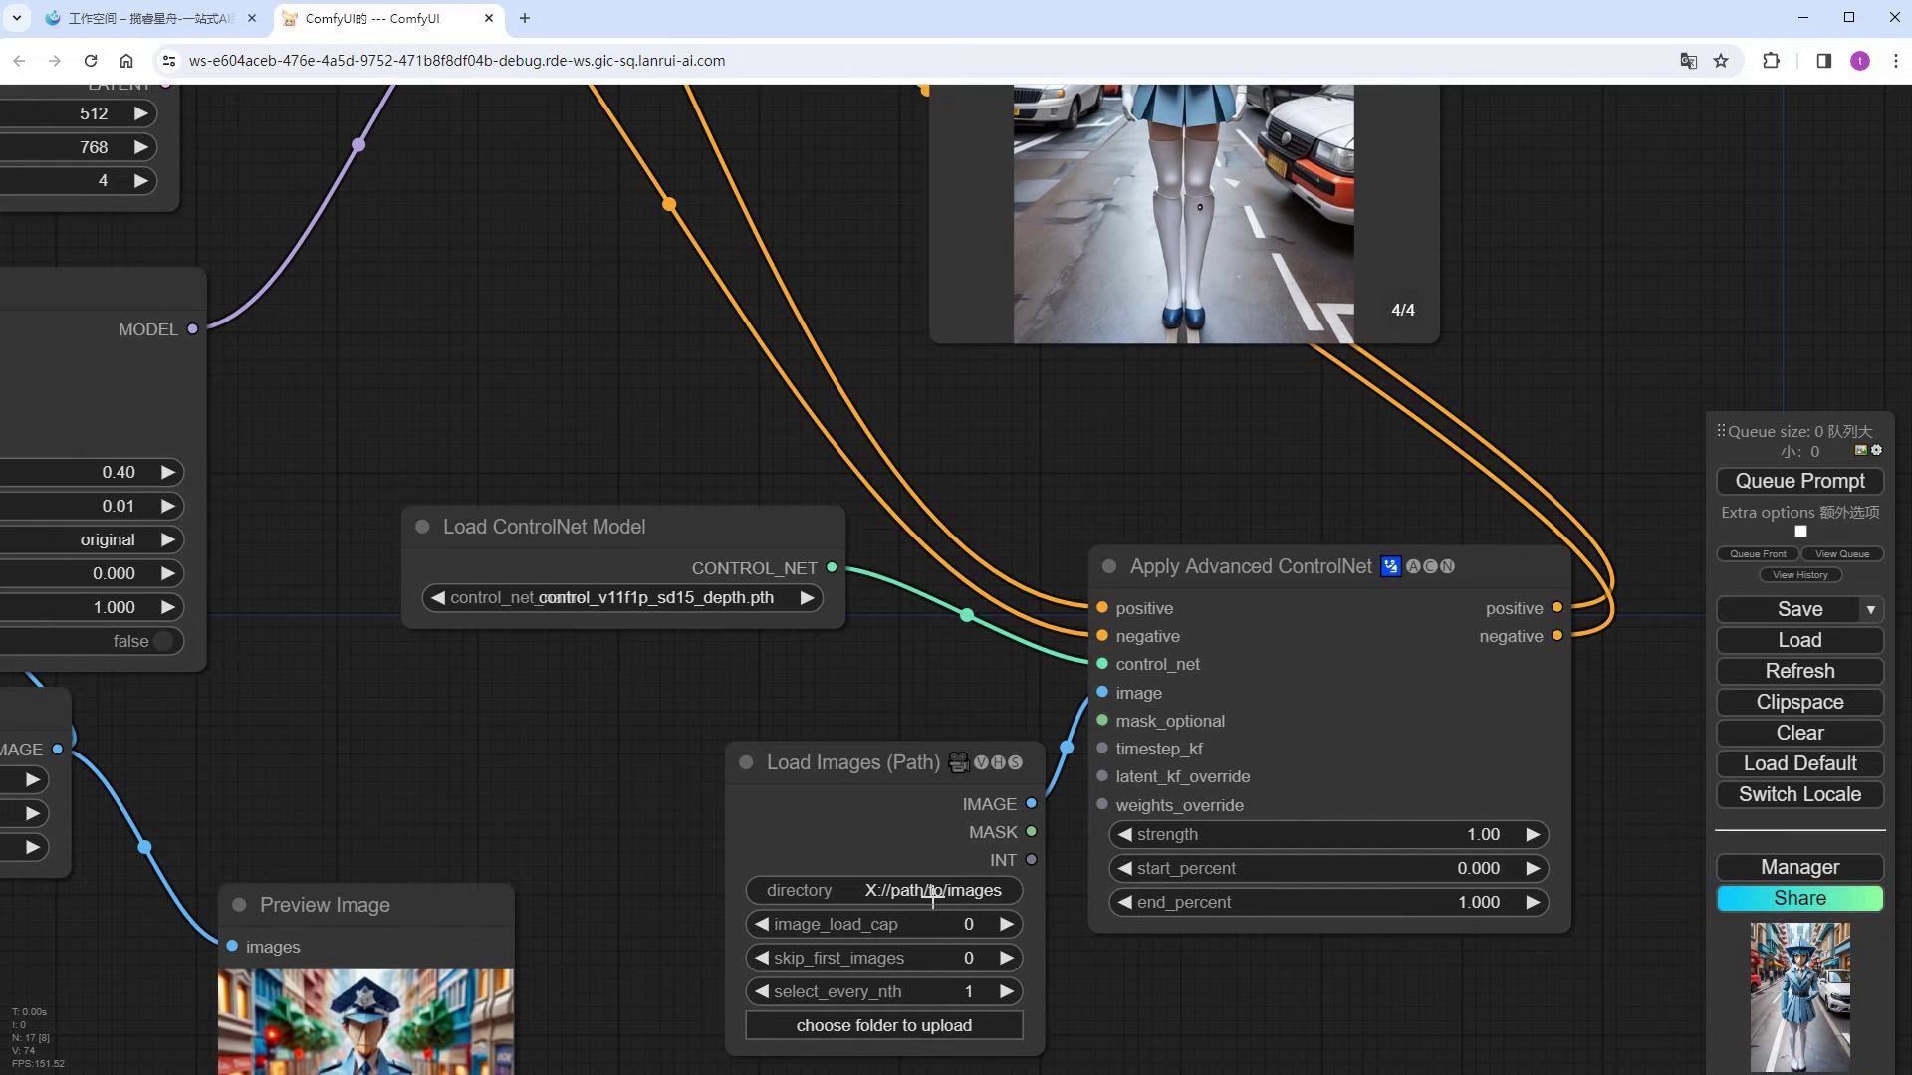
pyautogui.click(932, 890)
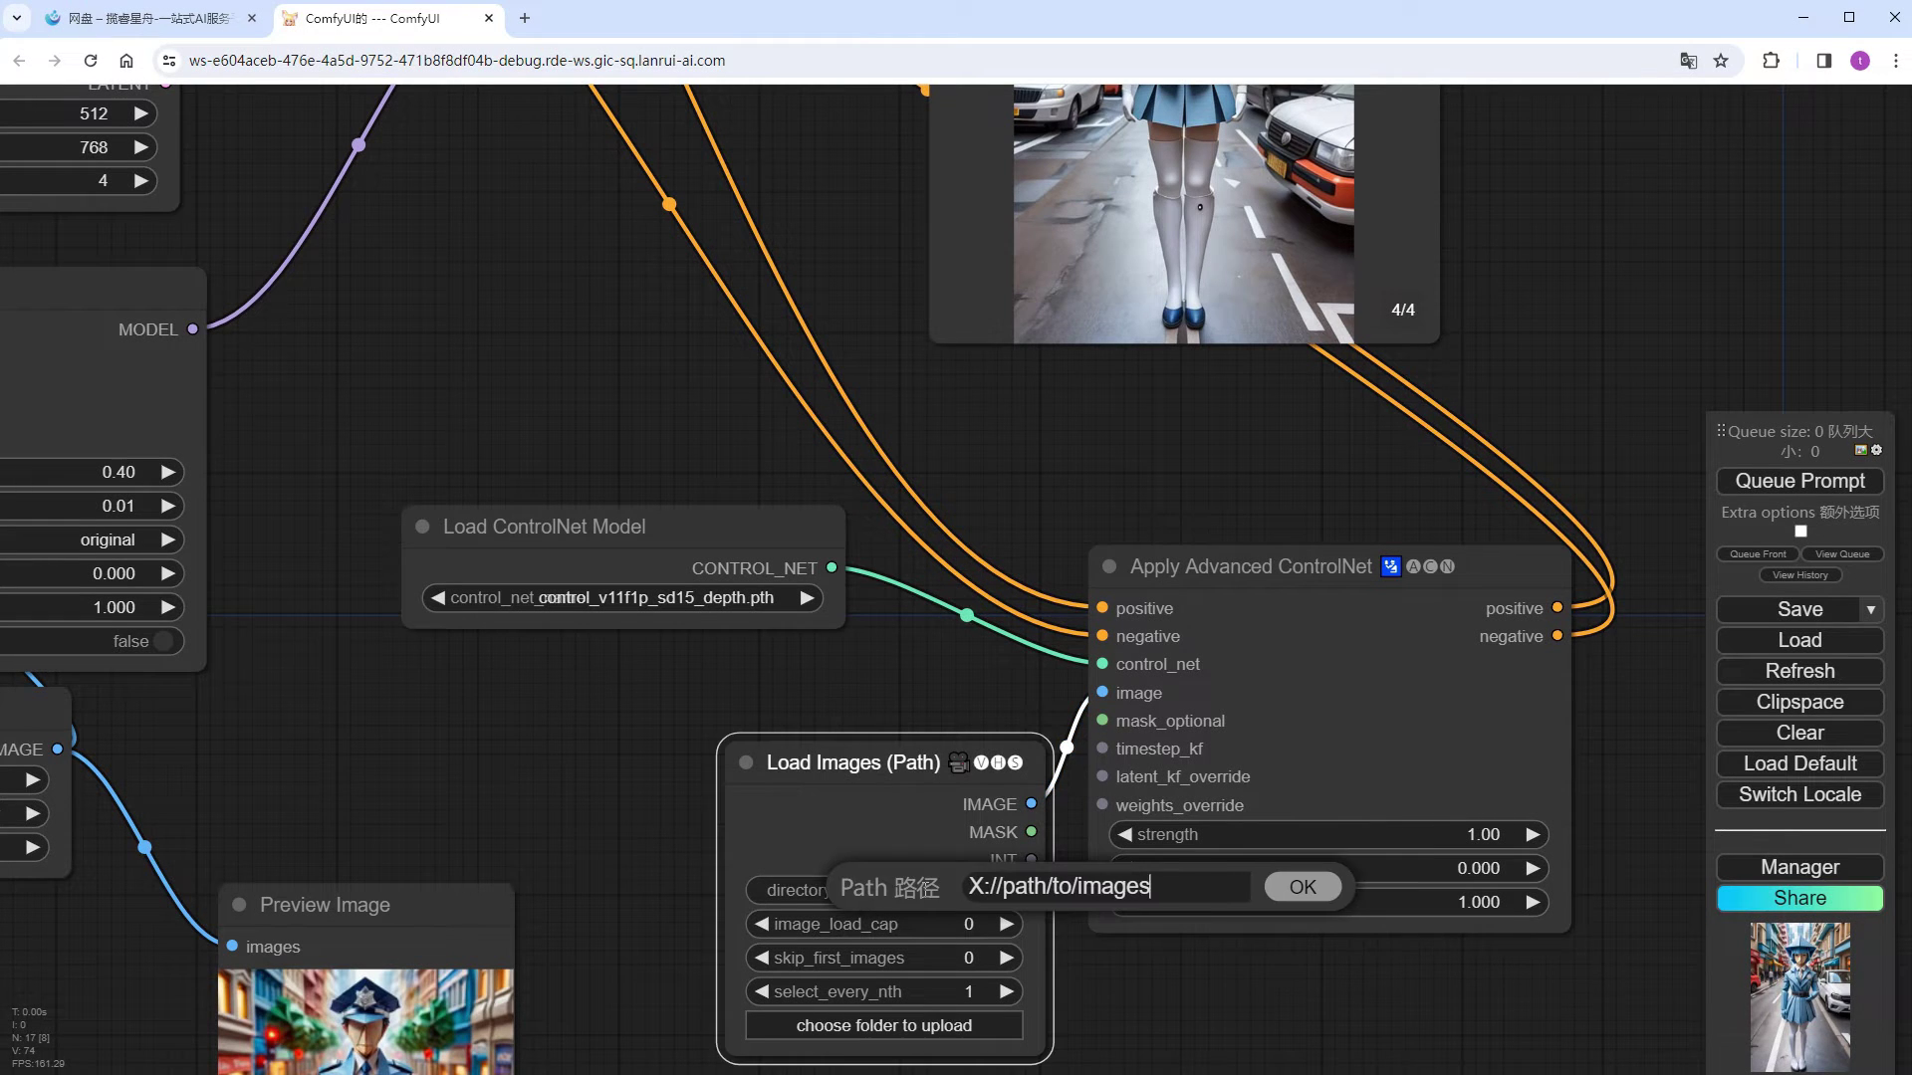
pyautogui.hotkey('ctrl', 'a')
pyautogui.hotkey('ctrl', 'v')
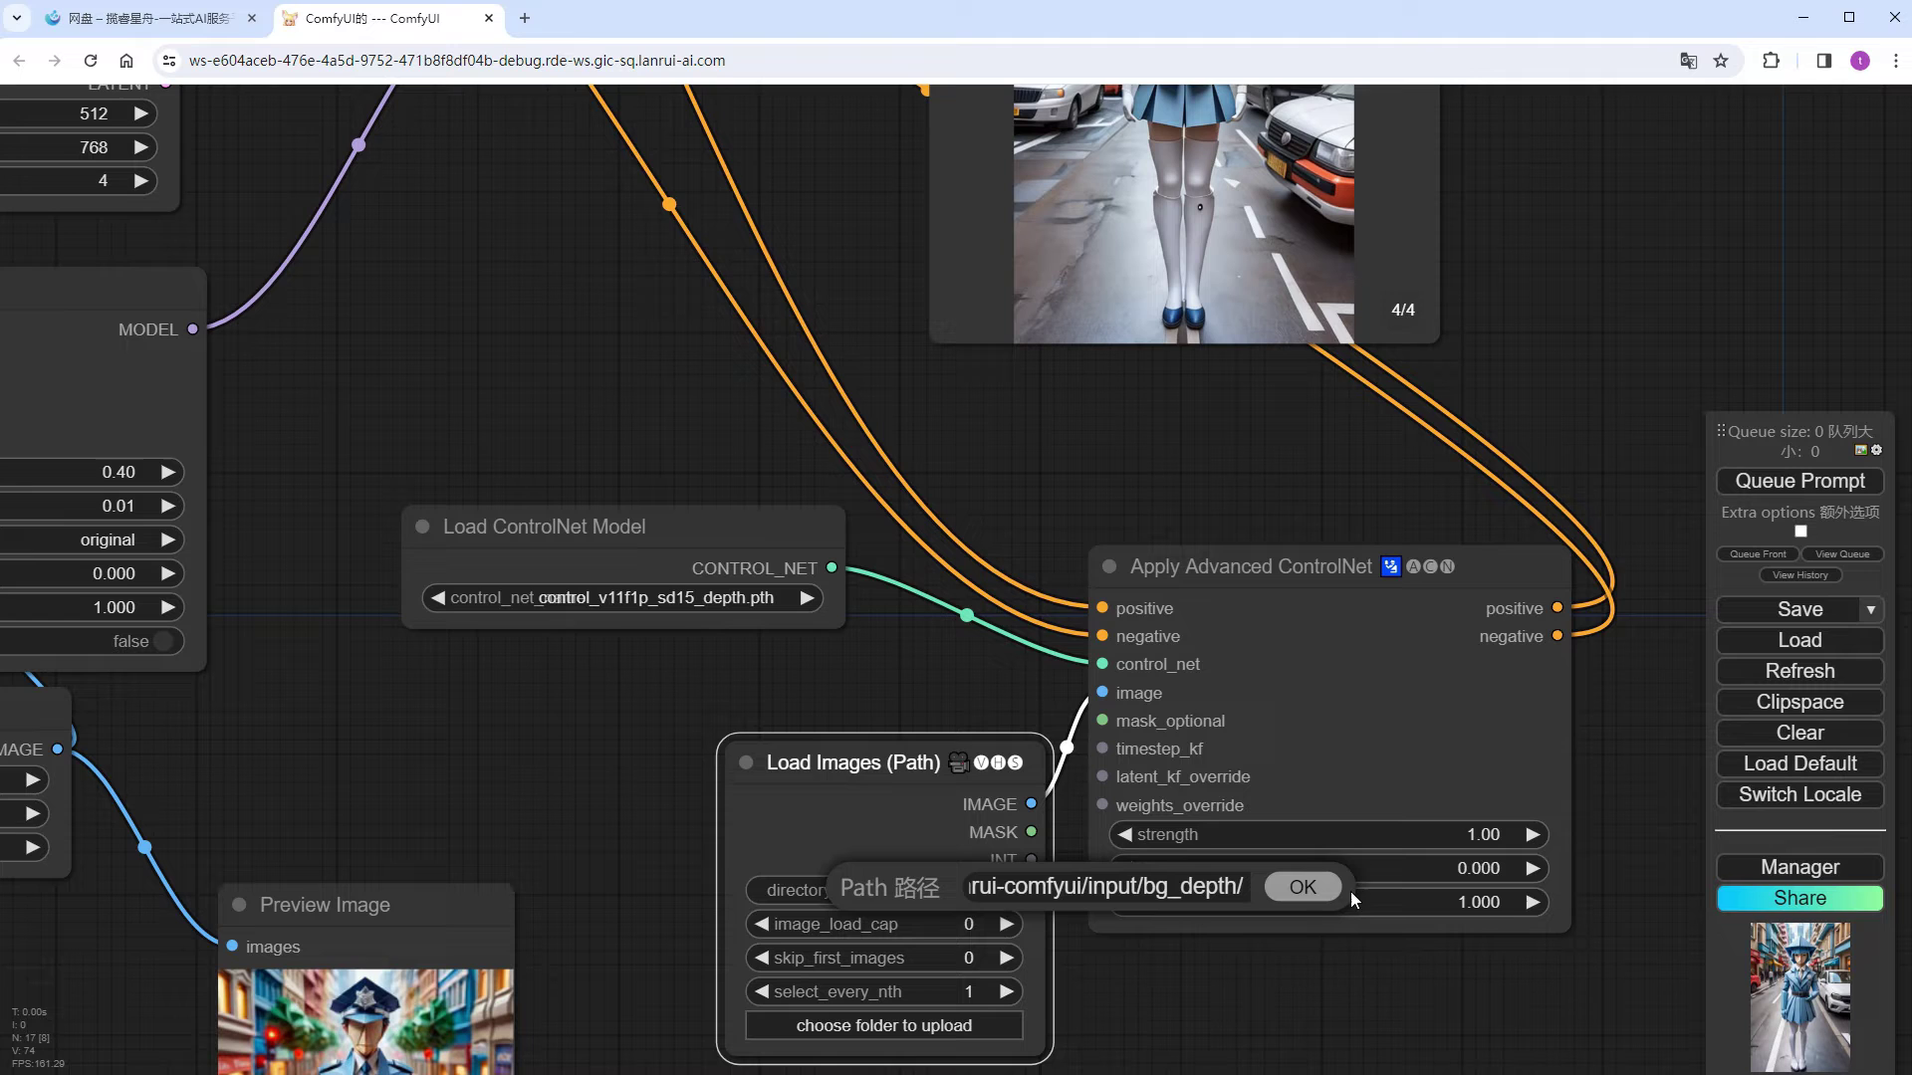
pyautogui.click(1303, 886)
pyautogui.click(933, 926)
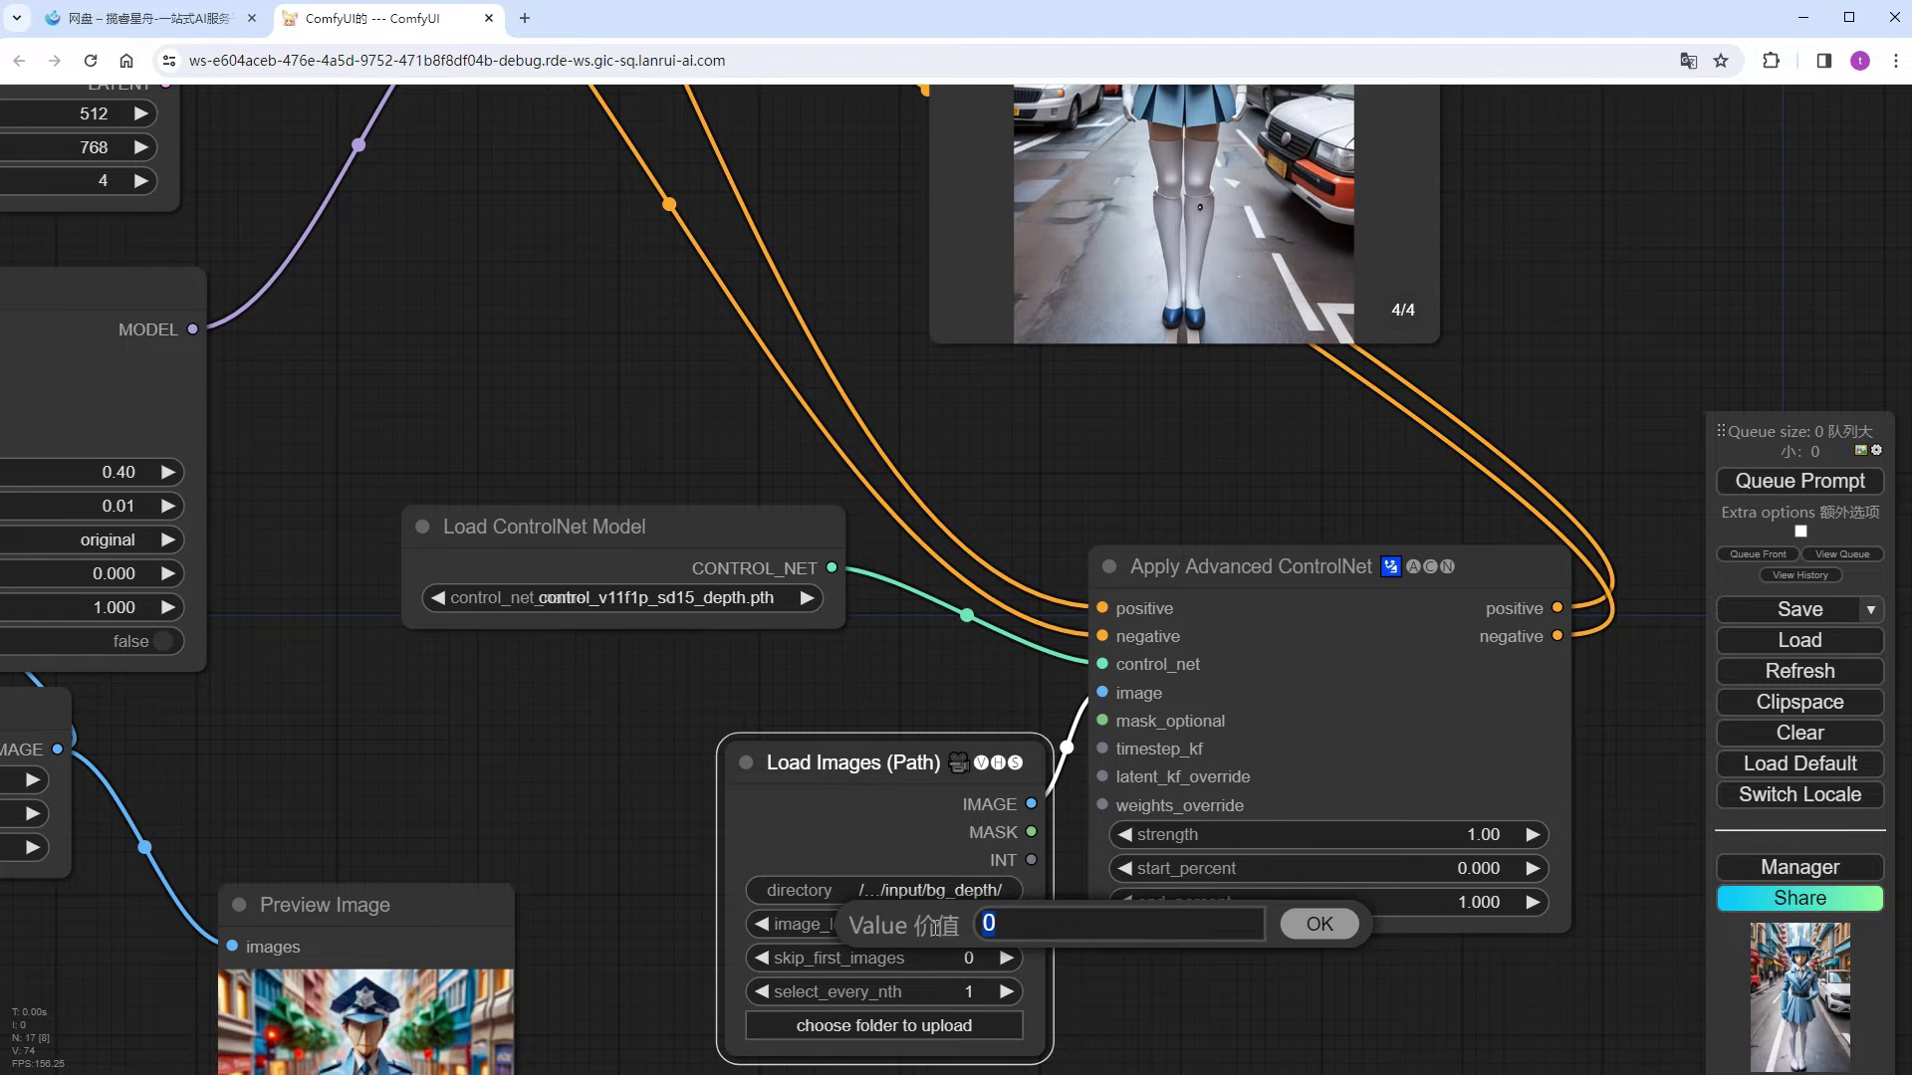
pyautogui.write('1')
pyautogui.press('Return')
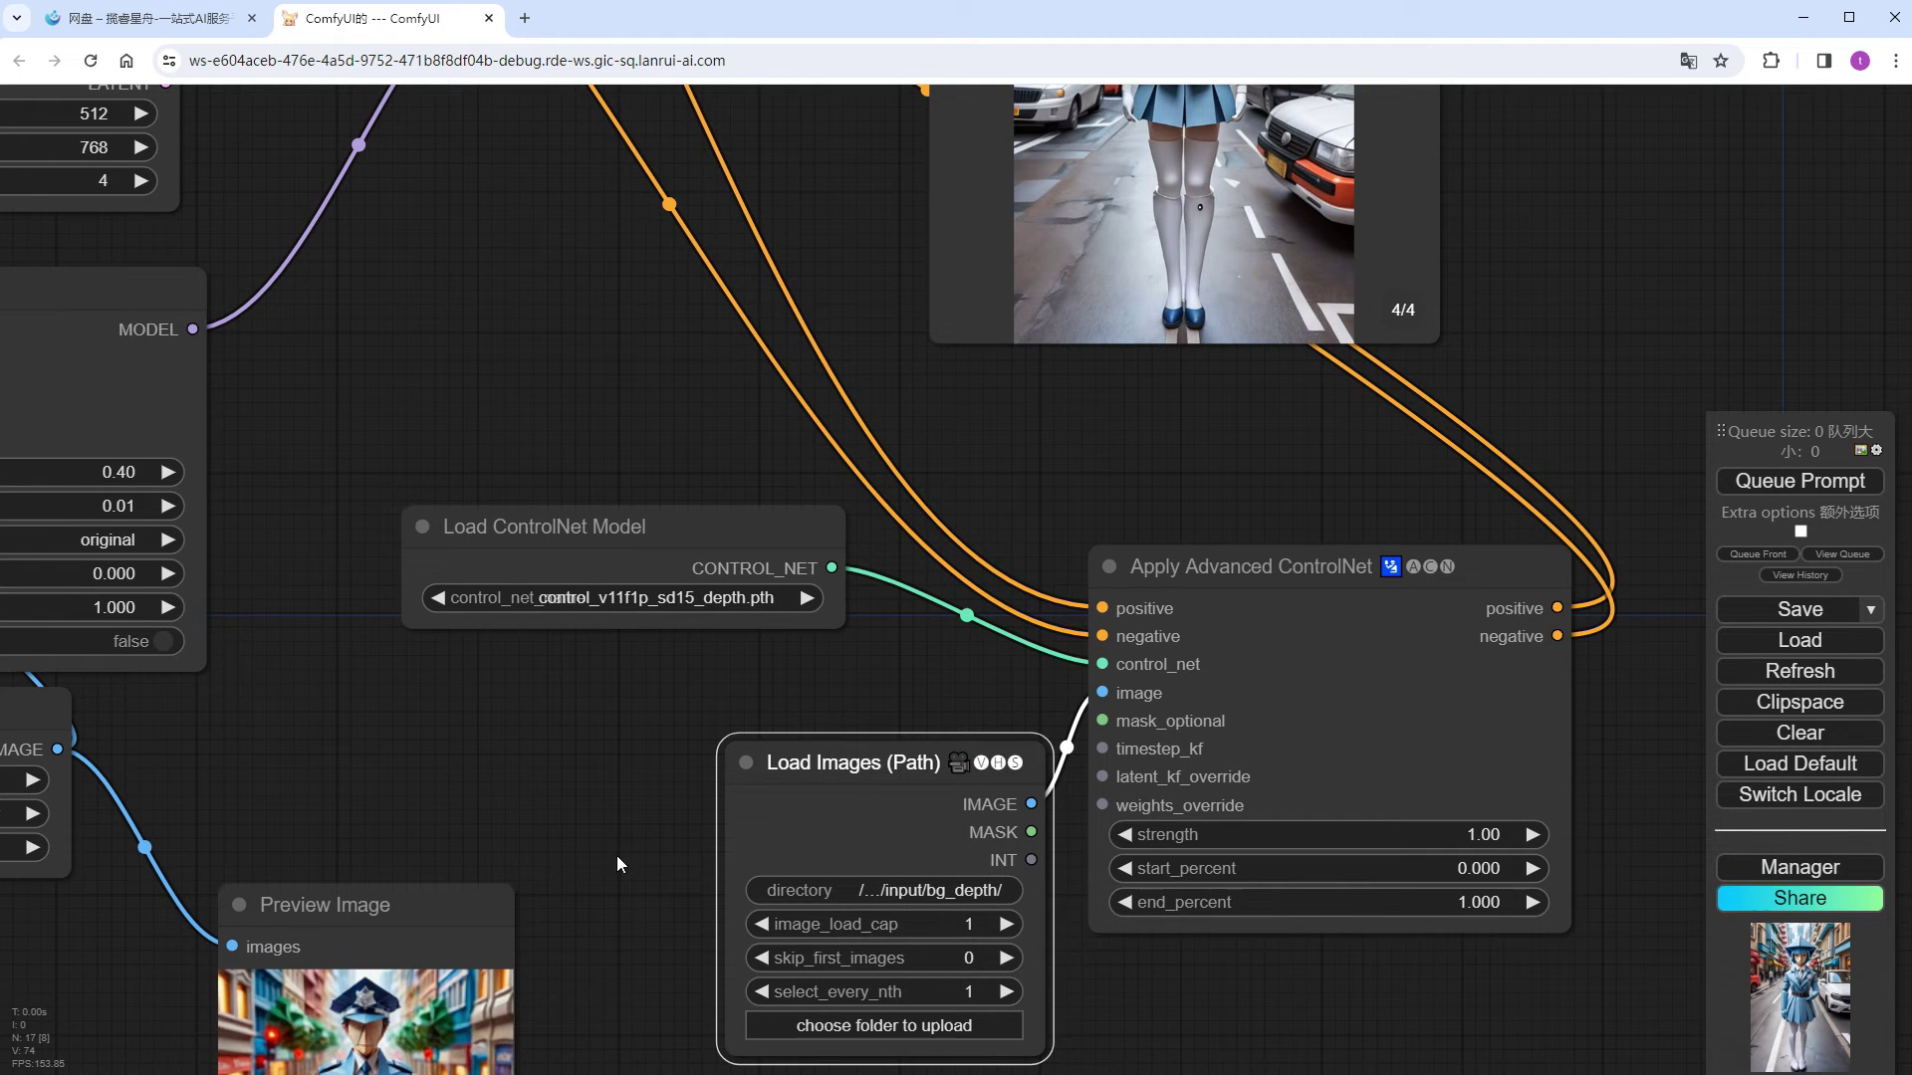
# Step: Set Empty Latent batch_size to 1 and generate a single test image
pyautogui.scroll(-3, 489, 444)
pyautogui.moveTo(482, 438); pyautogui.dragTo(975, 534)
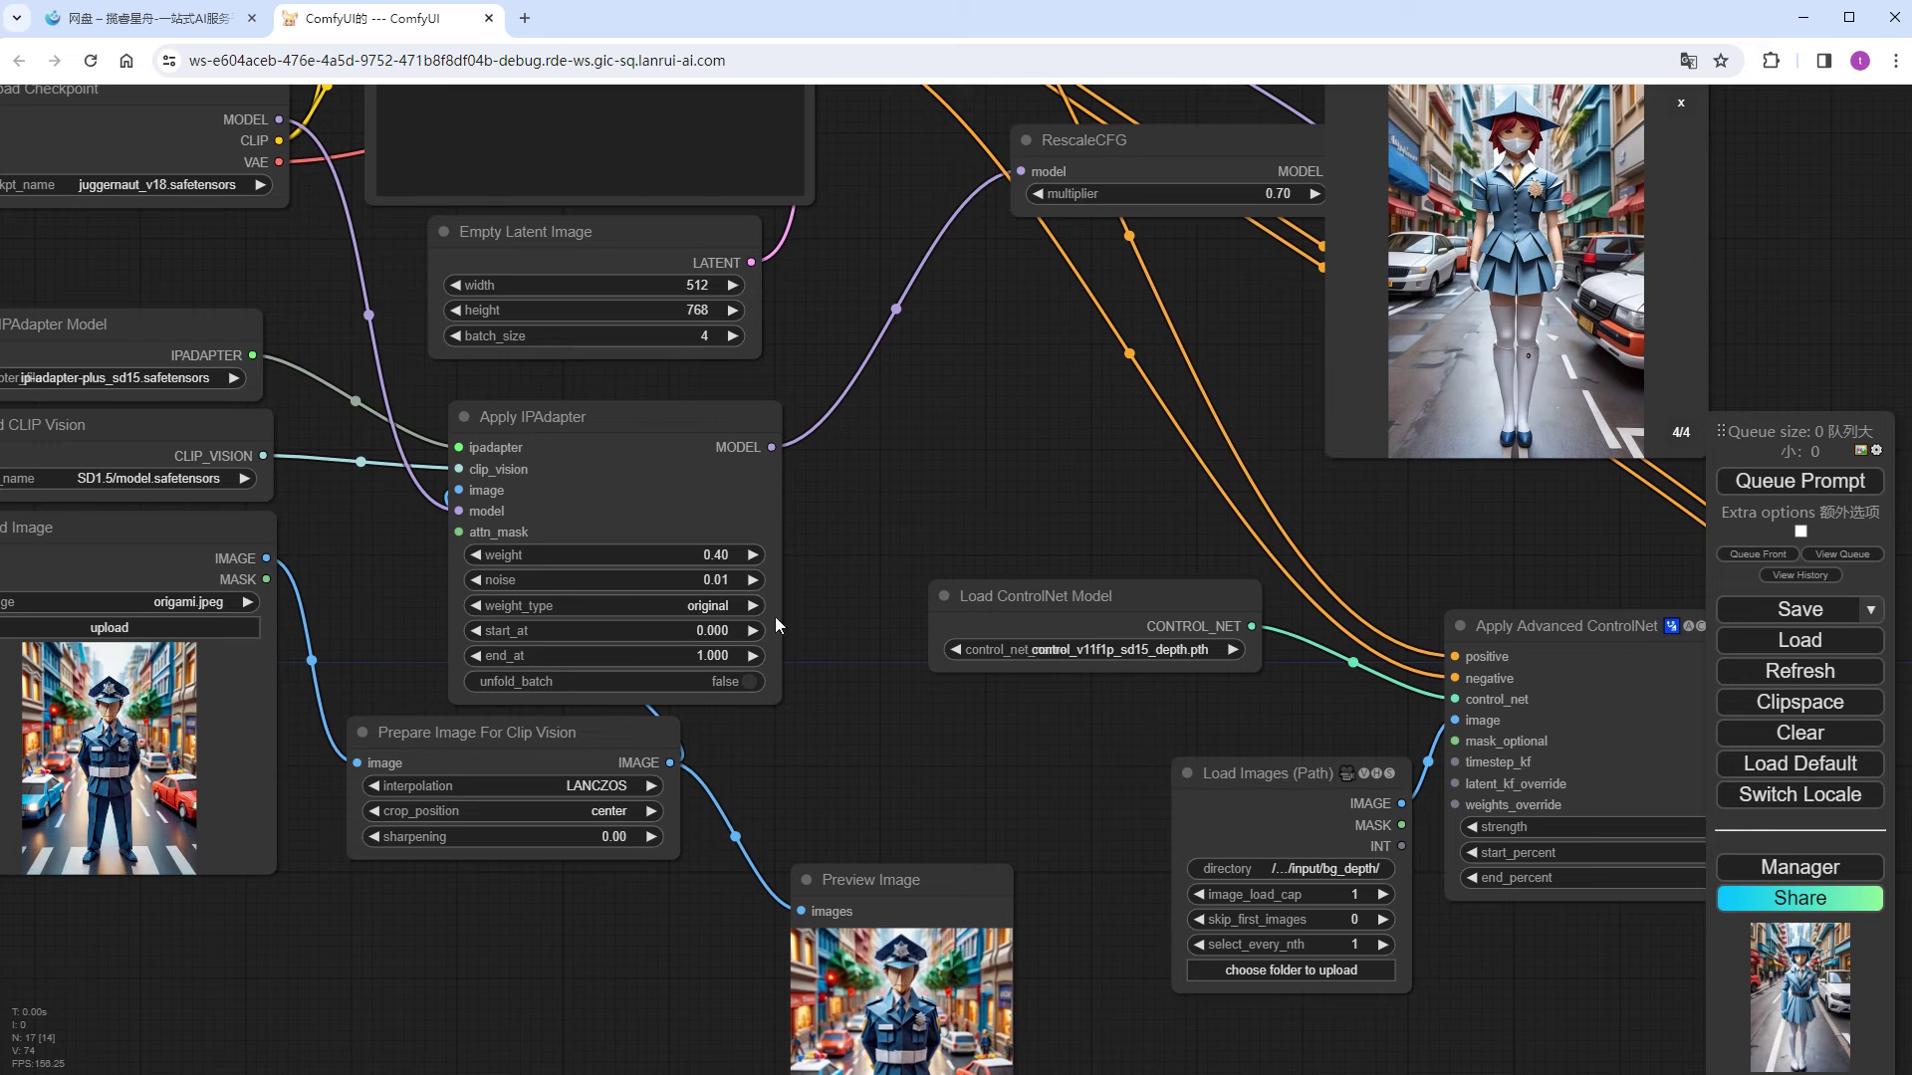
pyautogui.click(697, 336)
pyautogui.write('1')
pyautogui.press('Return')
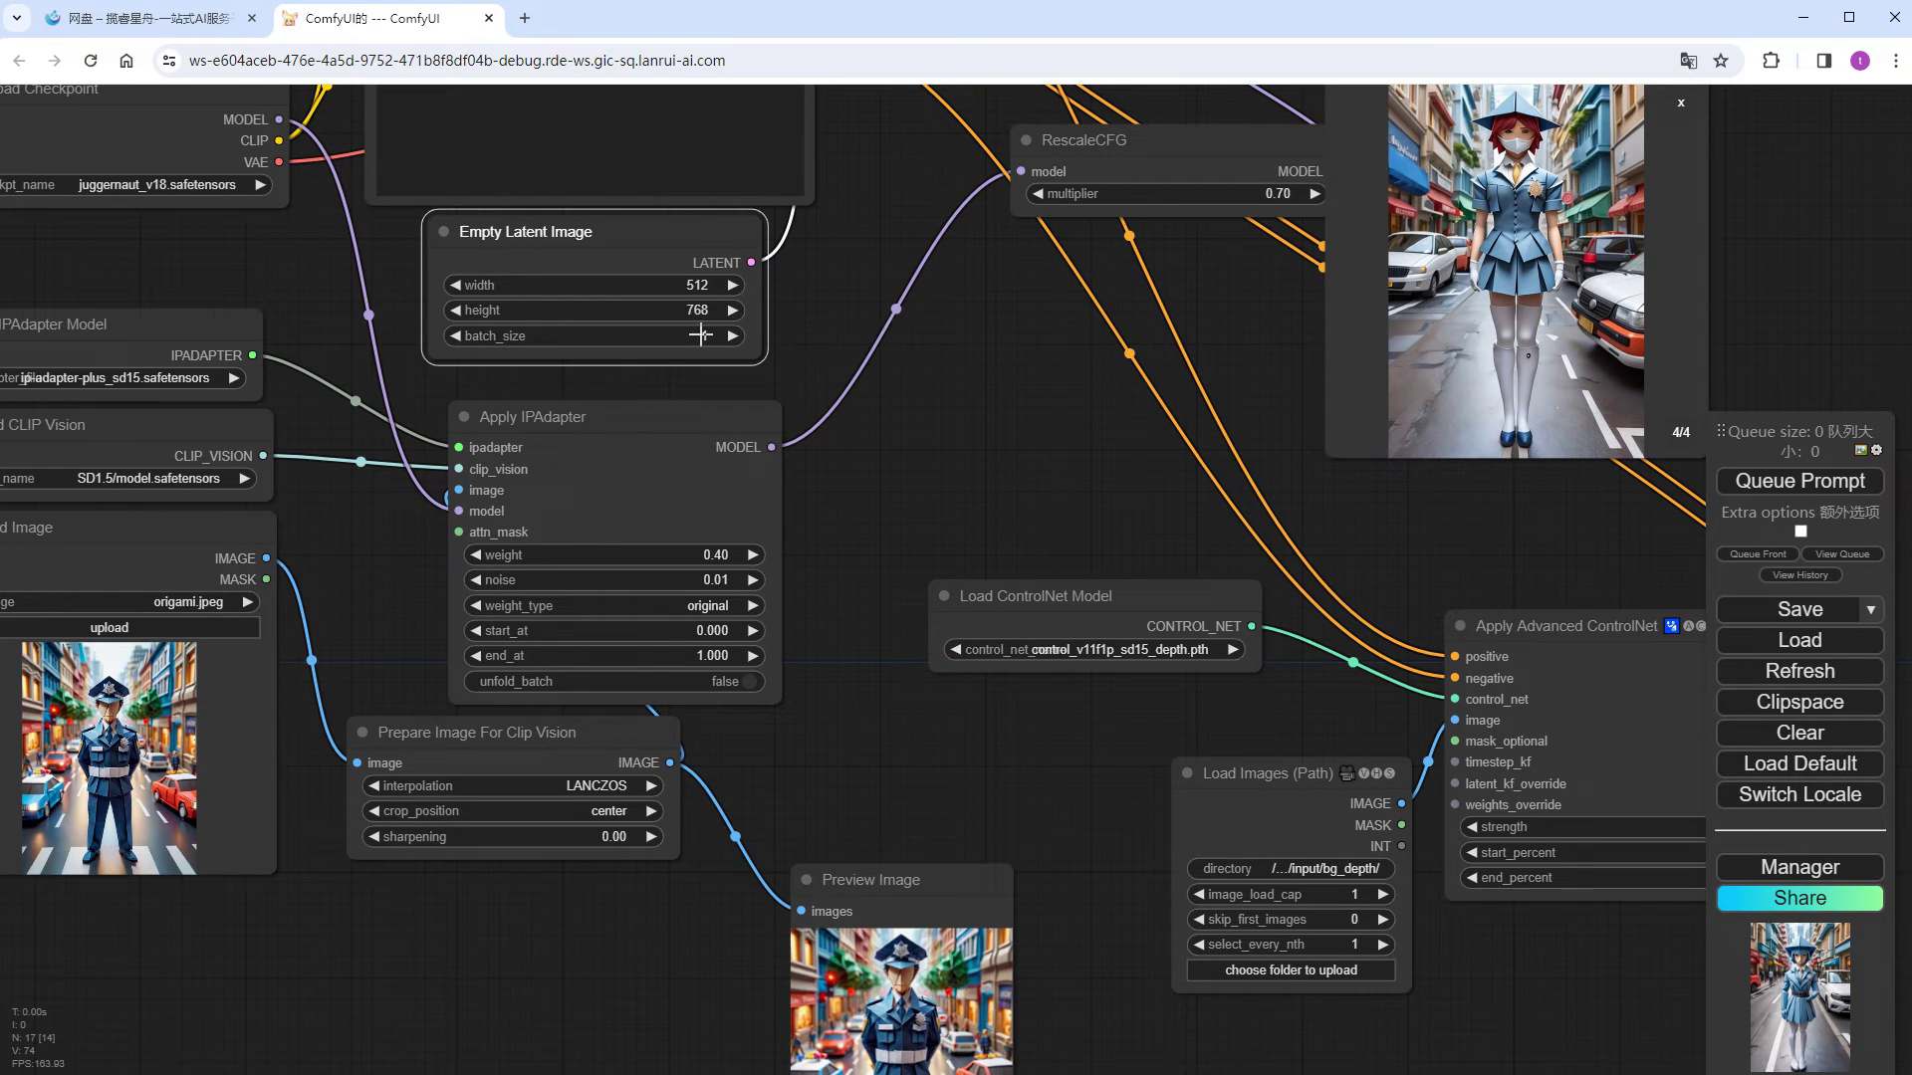
pyautogui.click(1757, 483)
pyautogui.scroll(-2, 657, 756)
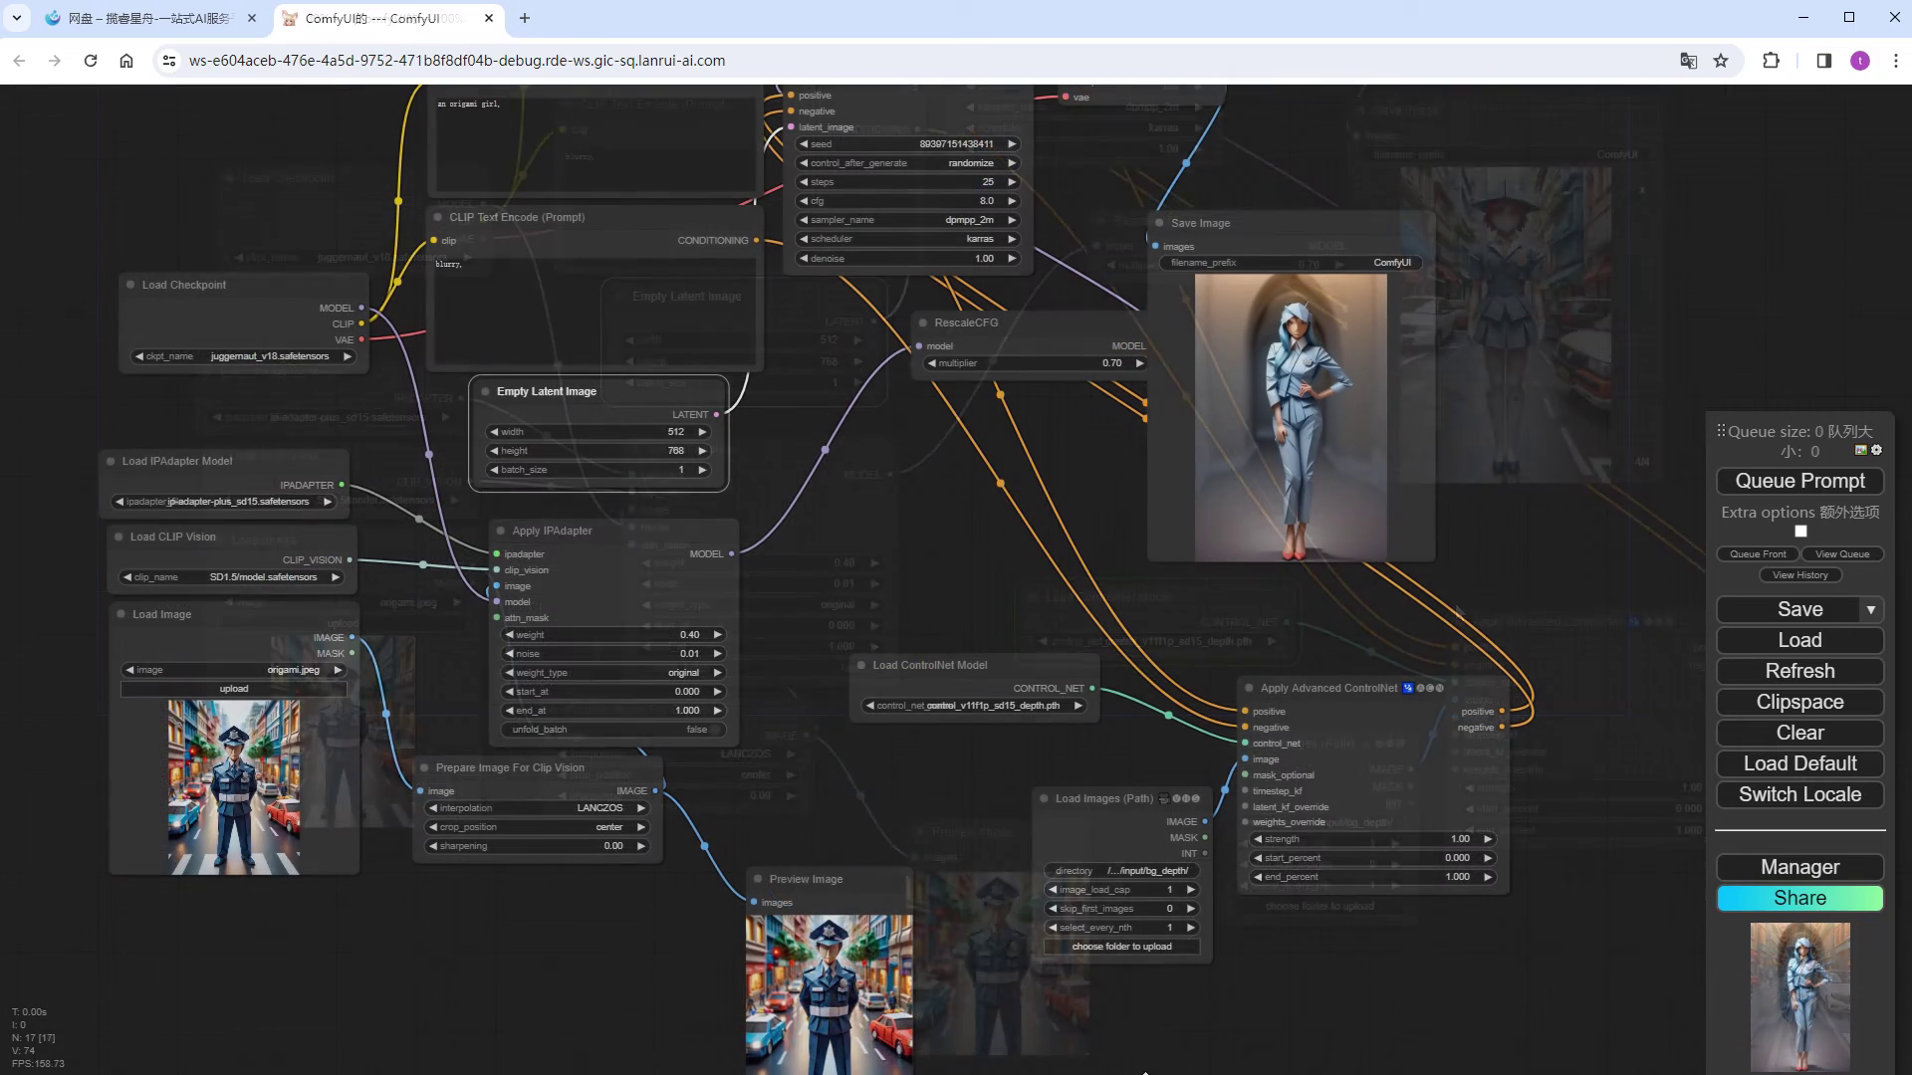
pyautogui.scroll(1, 1412, 405)
pyautogui.scroll(5, 1412, 406)
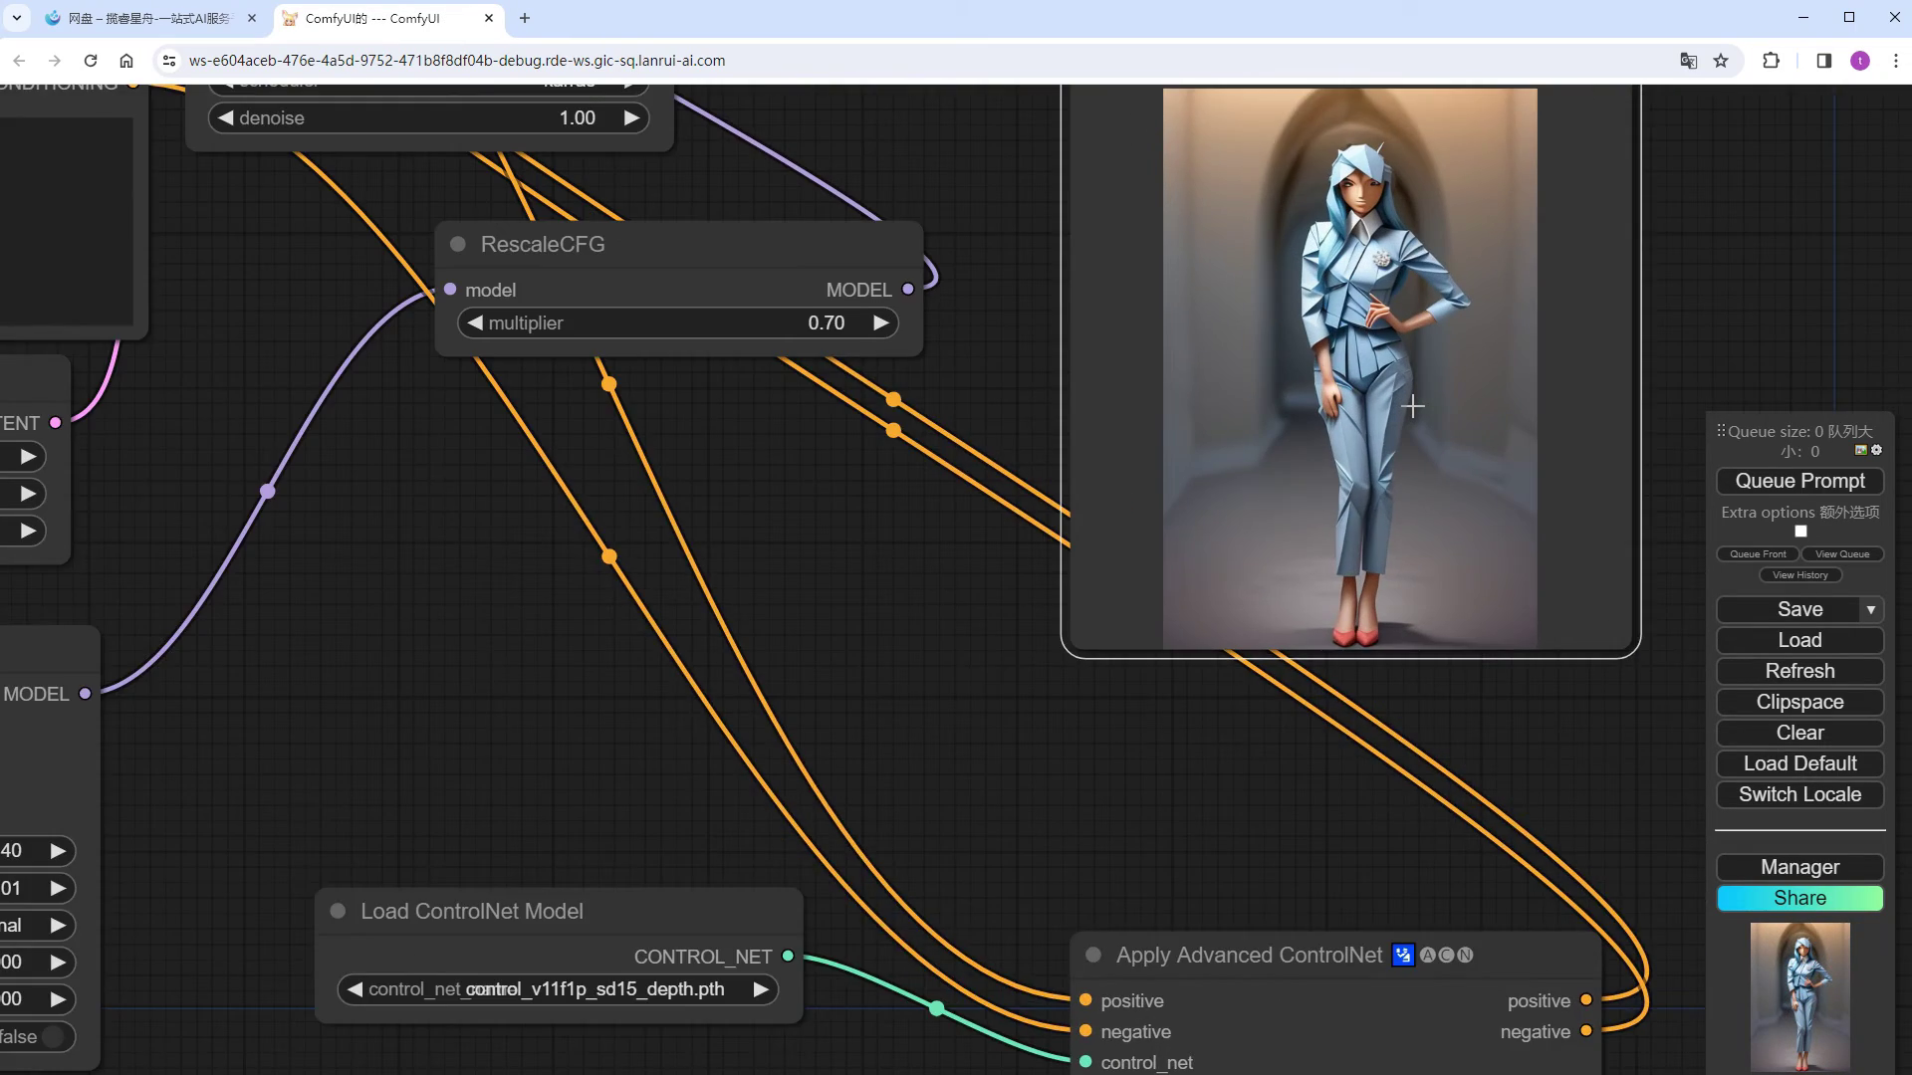
pyautogui.scroll(-3, 757, 783)
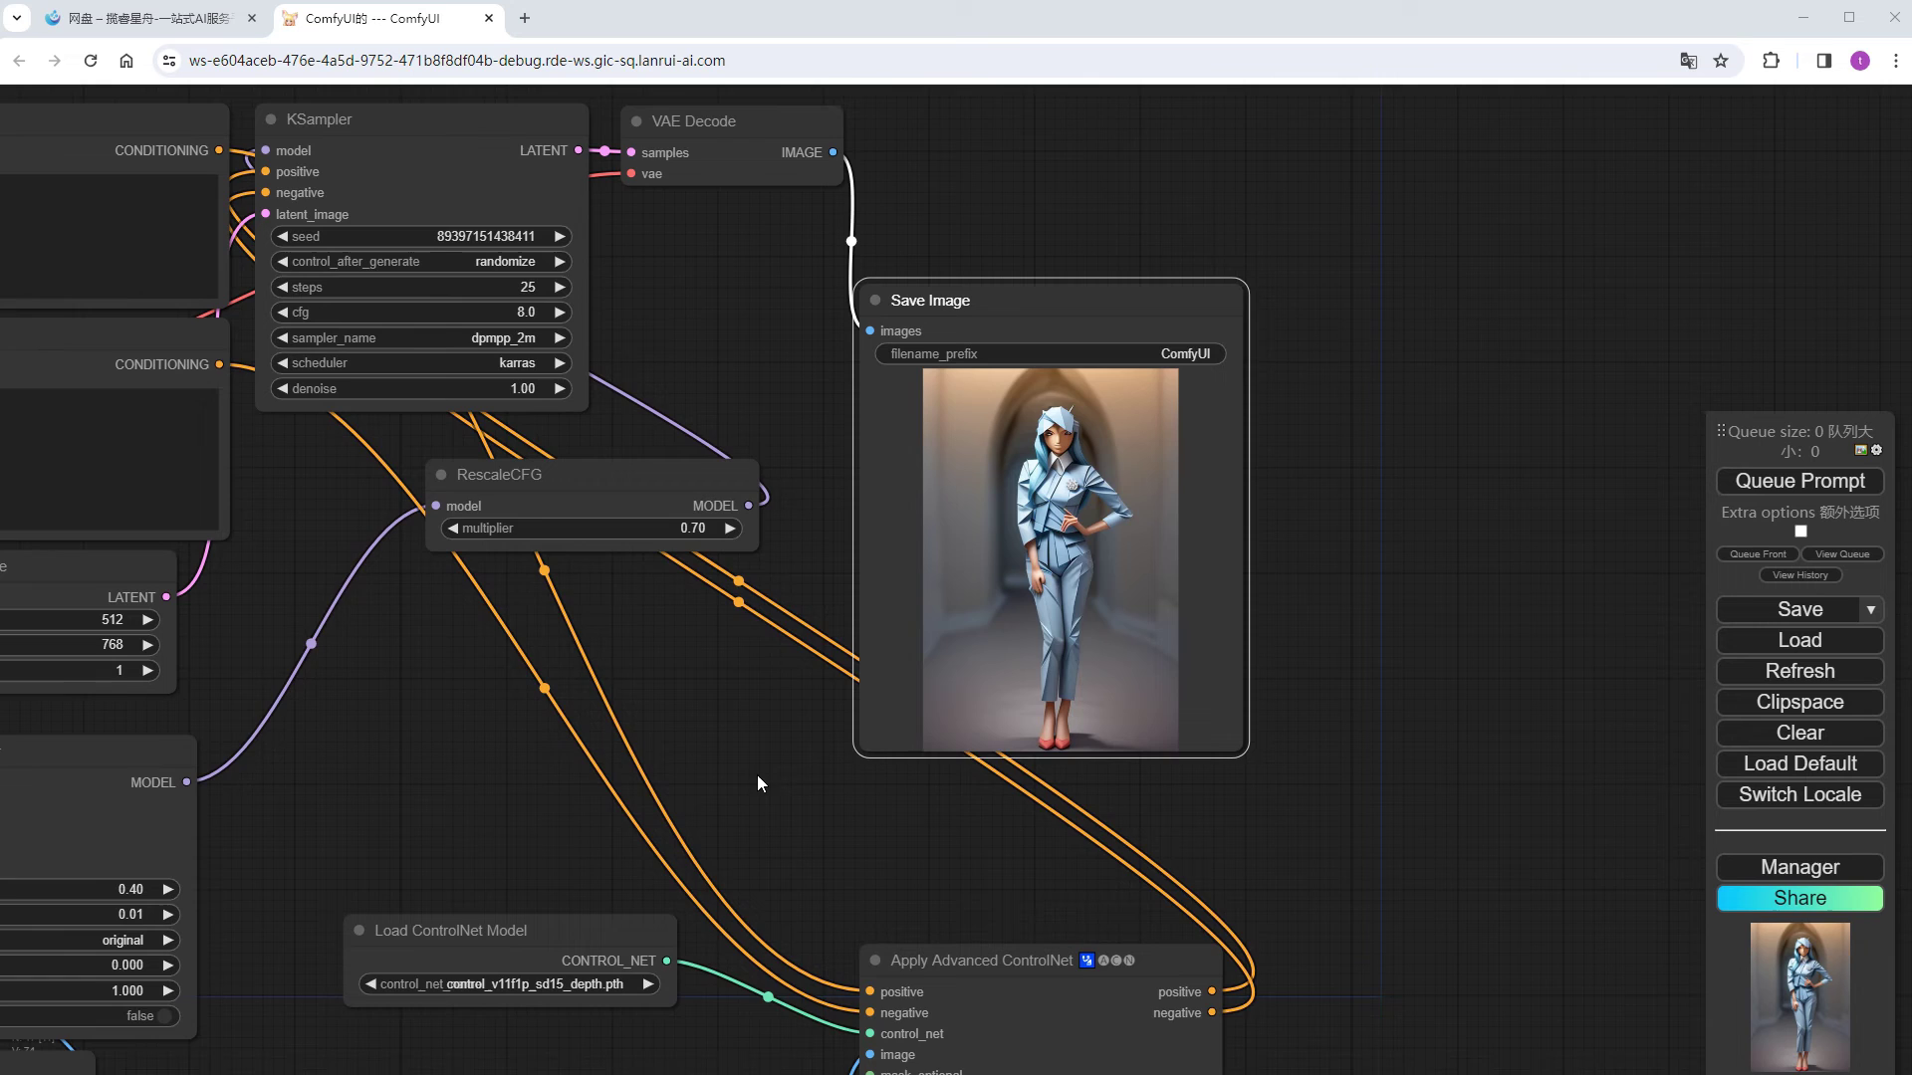
pyautogui.moveTo(918, 673); pyautogui.dragTo(1157, 165)
pyautogui.scroll(2, 1157, 166)
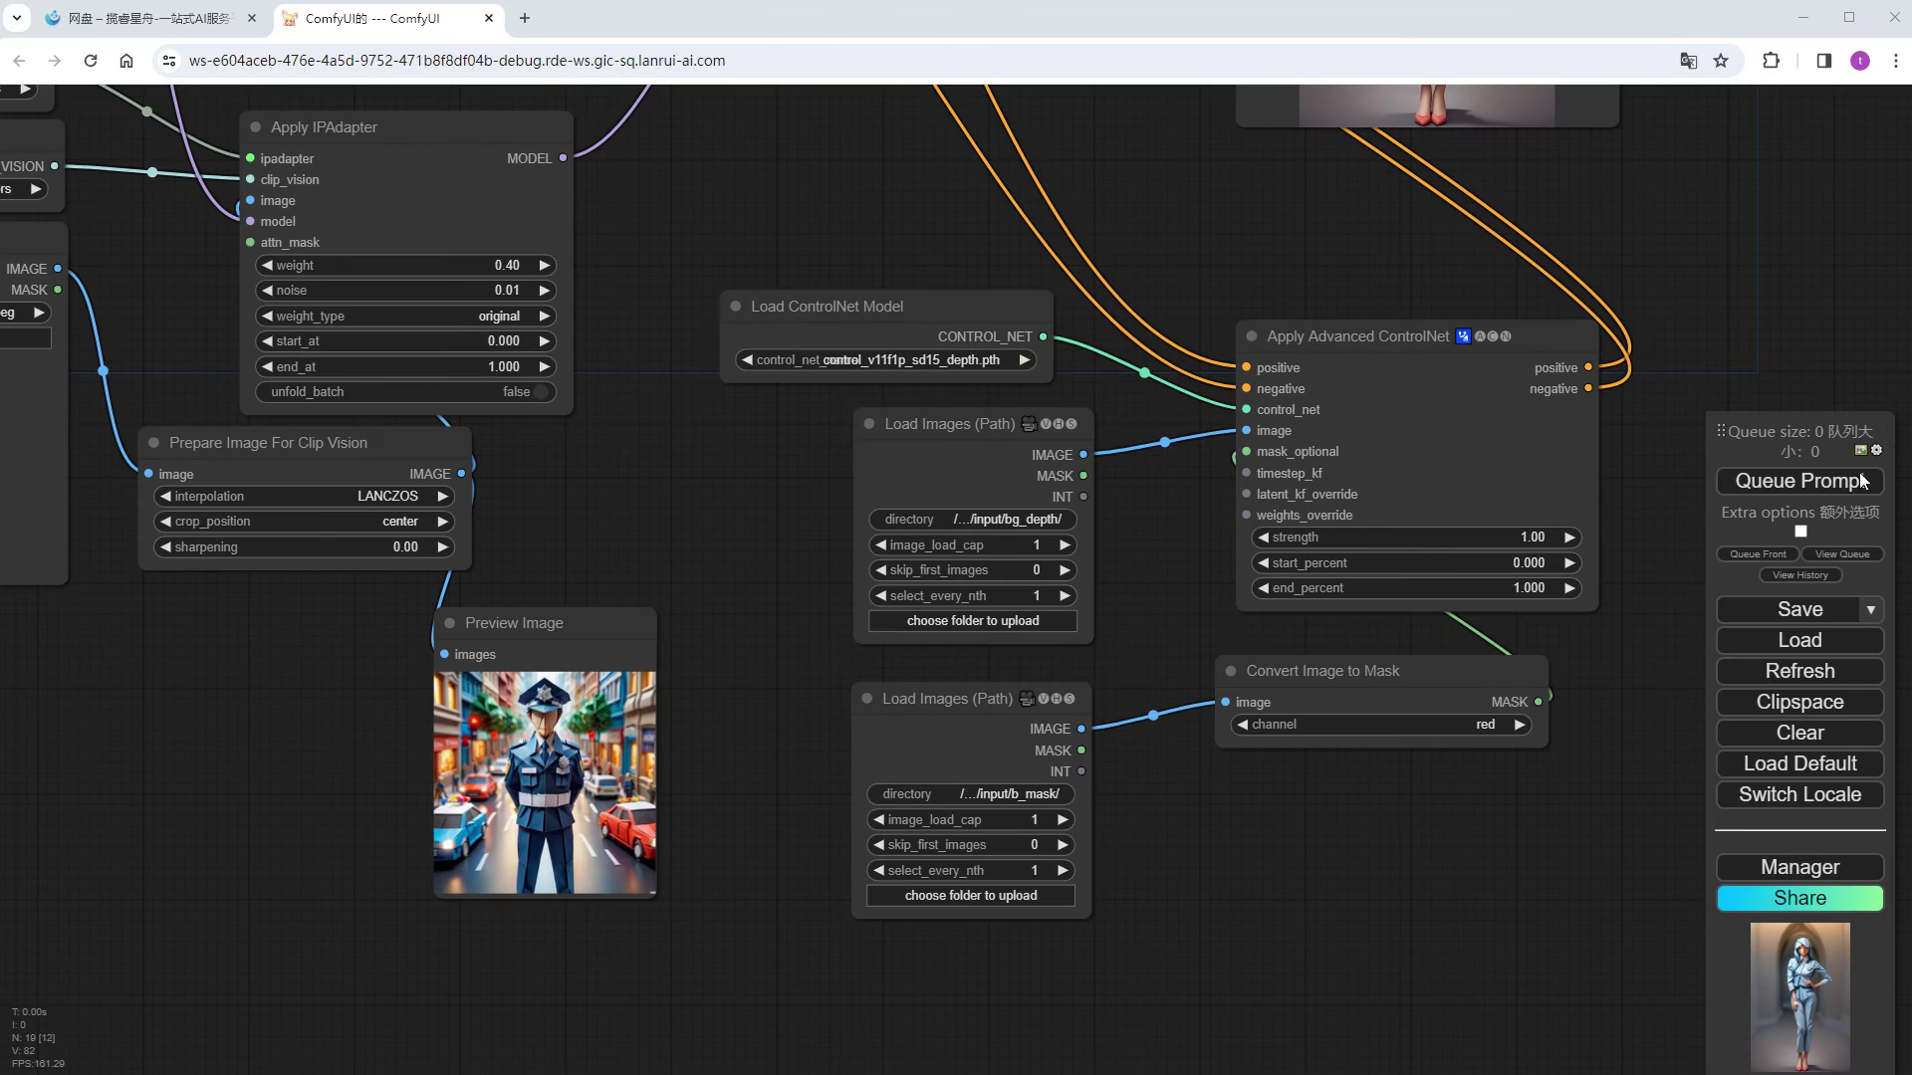
# Step: Generate an image, then undo to restore the full red-haired girl prompts
pyautogui.click(1832, 482)
pyautogui.scroll(-5, 1265, 956)
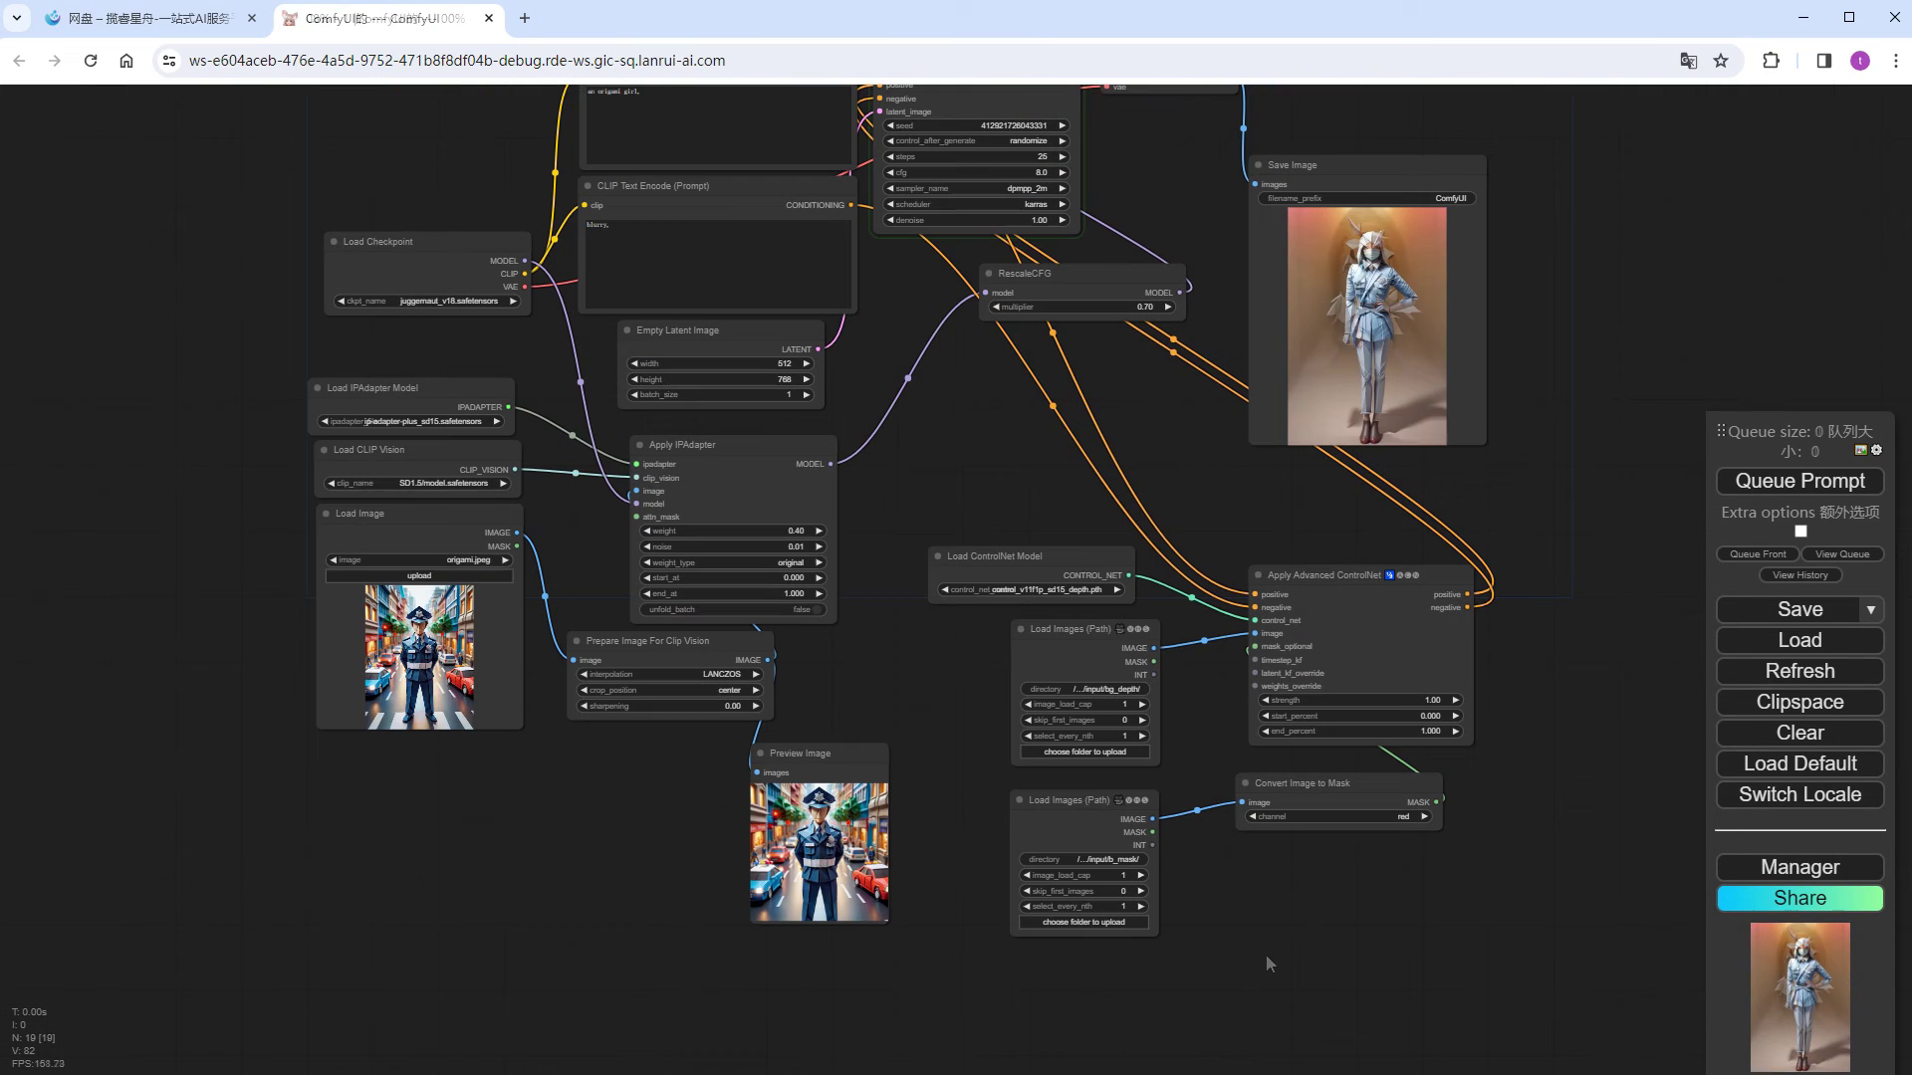
pyautogui.scroll(5, 1559, 197)
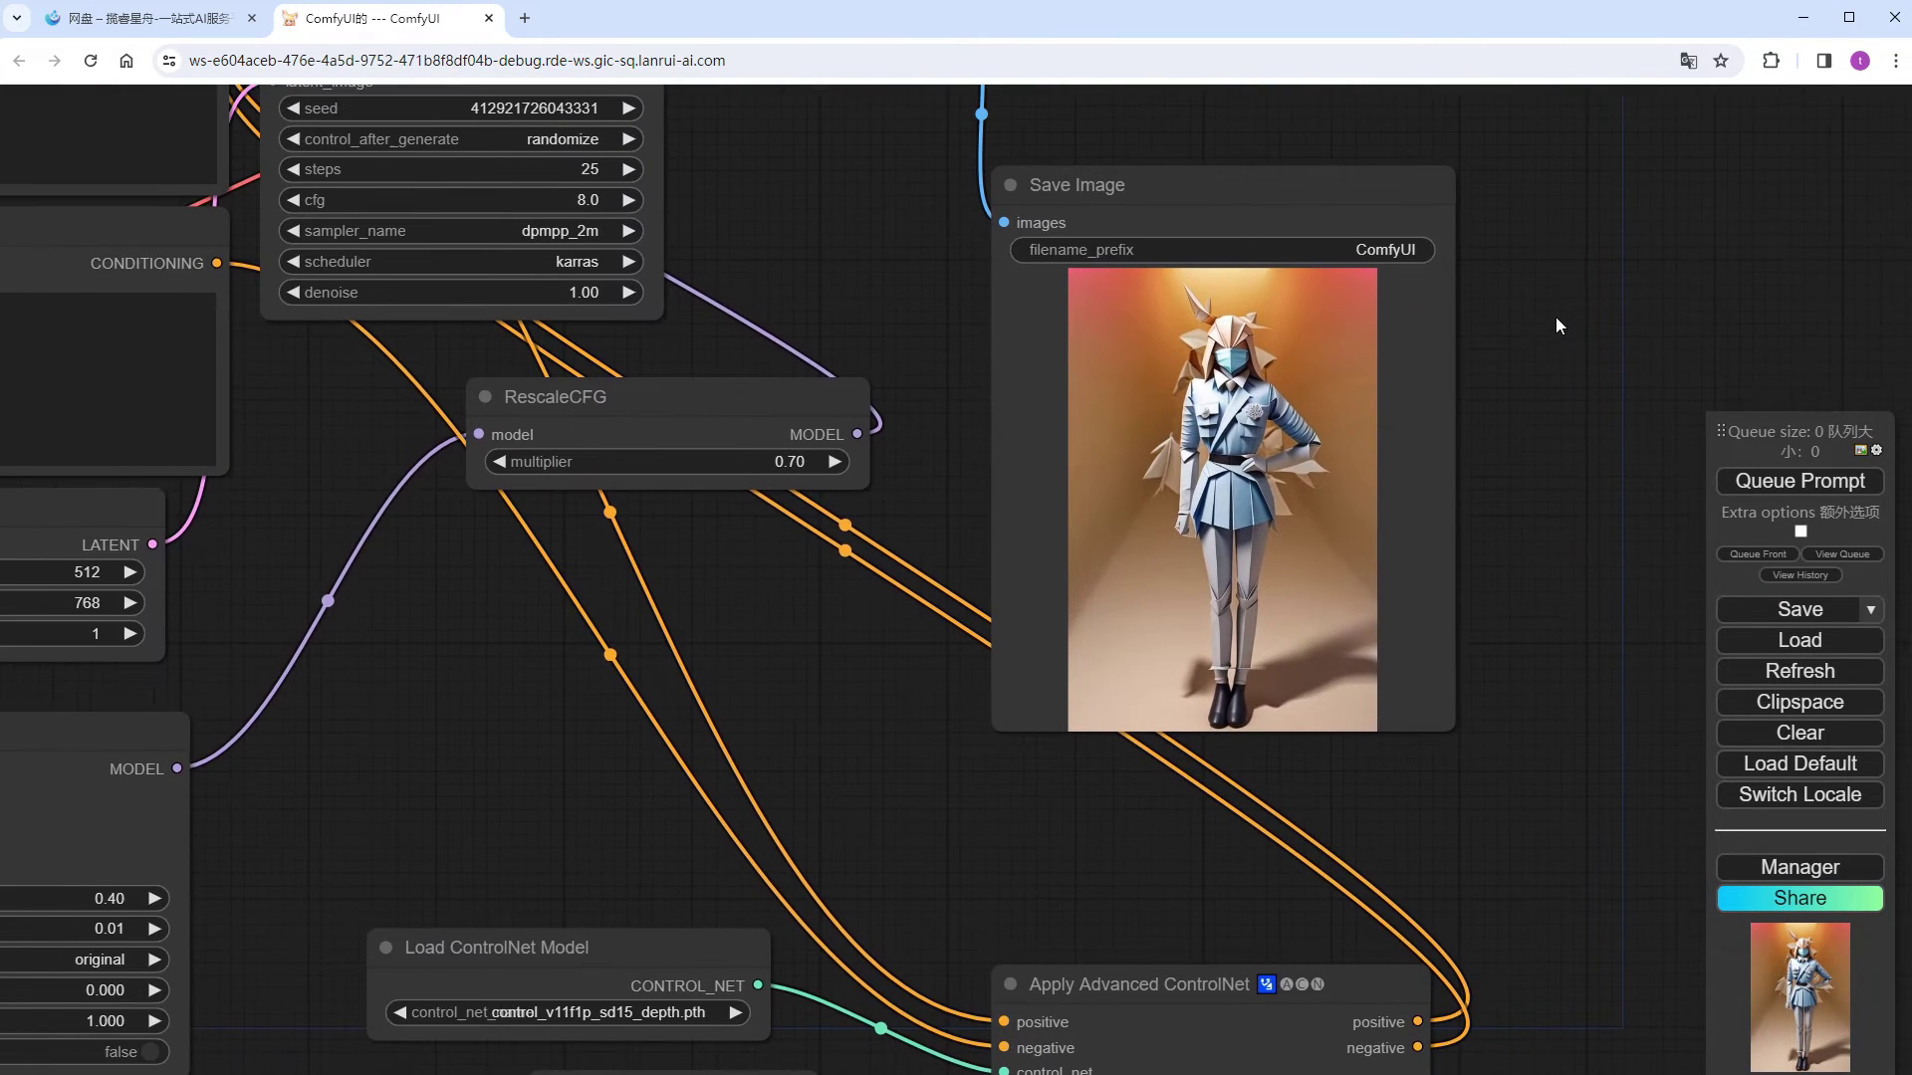
pyautogui.scroll(-5, 1559, 328)
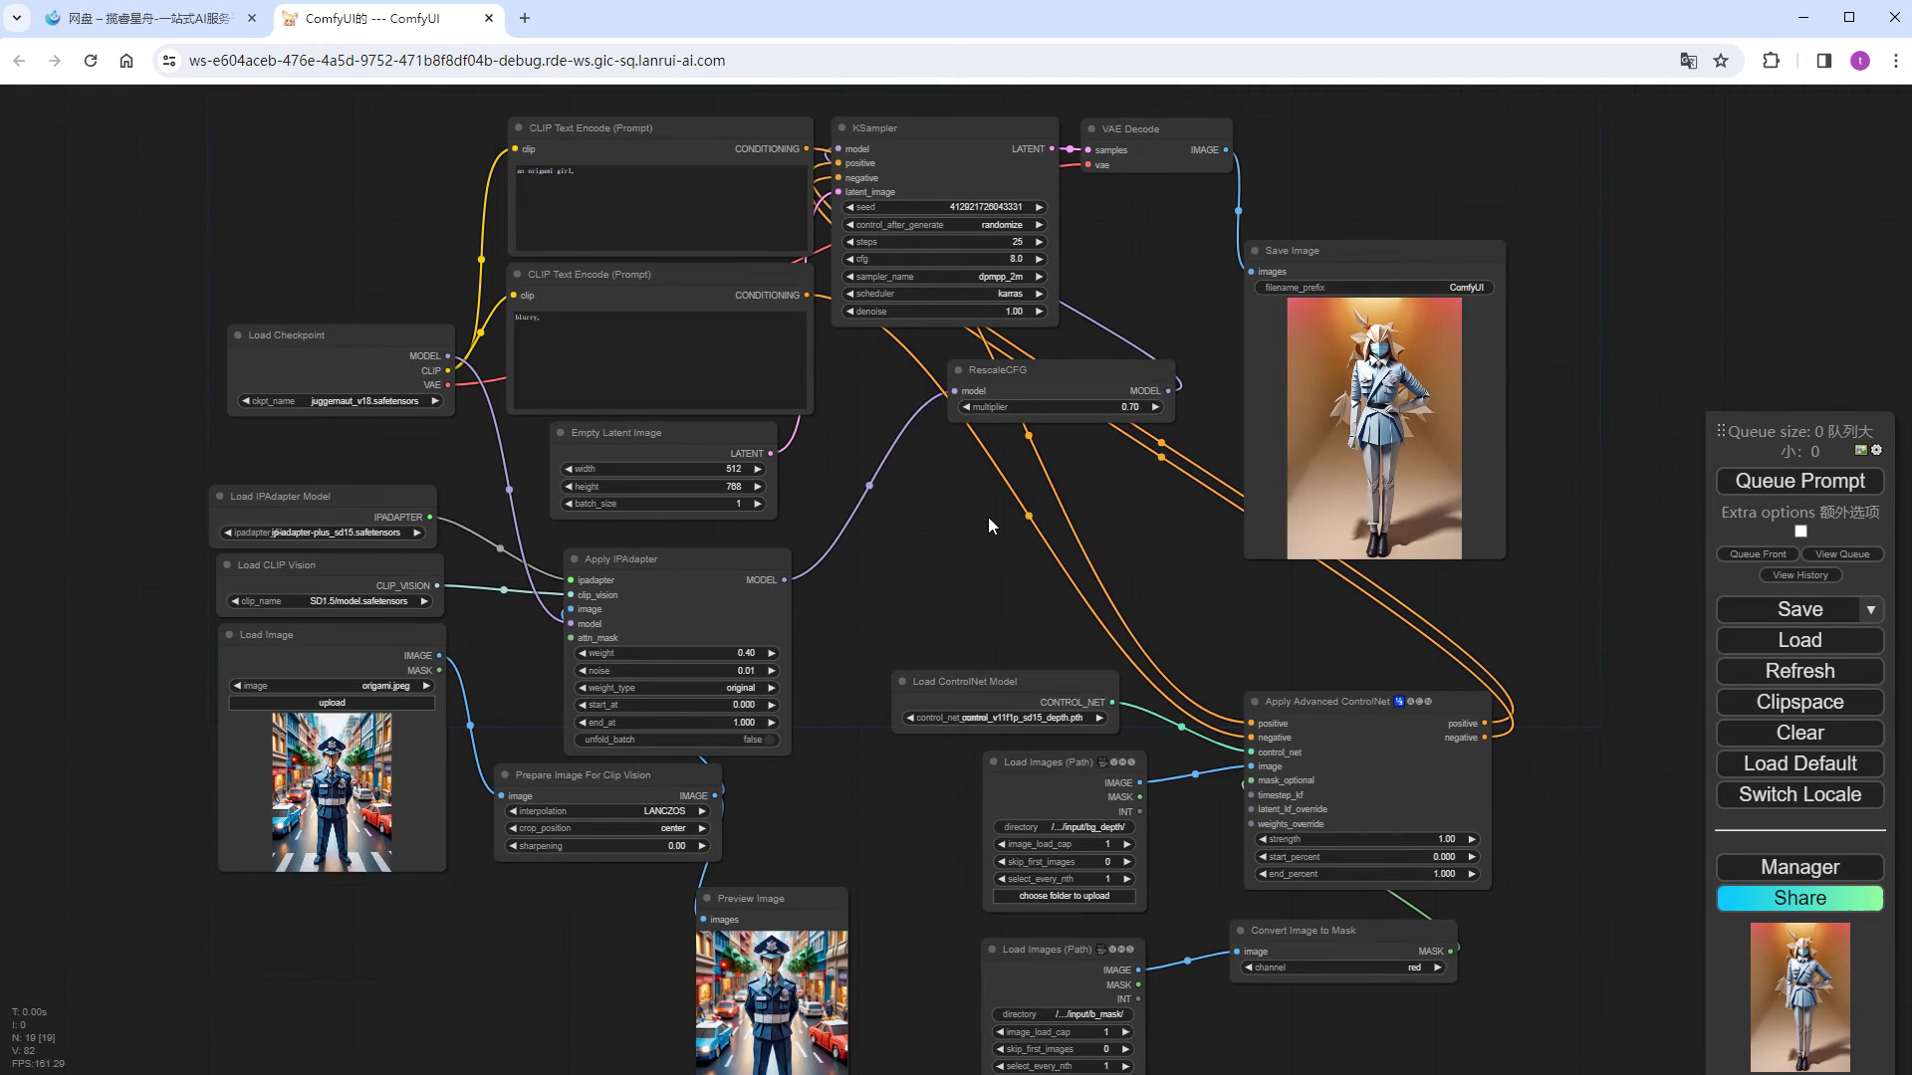
pyautogui.scroll(5, 983, 576)
pyautogui.click(634, 303)
pyautogui.hotkey('ctrl', 'z')
pyautogui.hotkey('ctrl', 'z')
pyautogui.hotkey('ctrl', 'z')
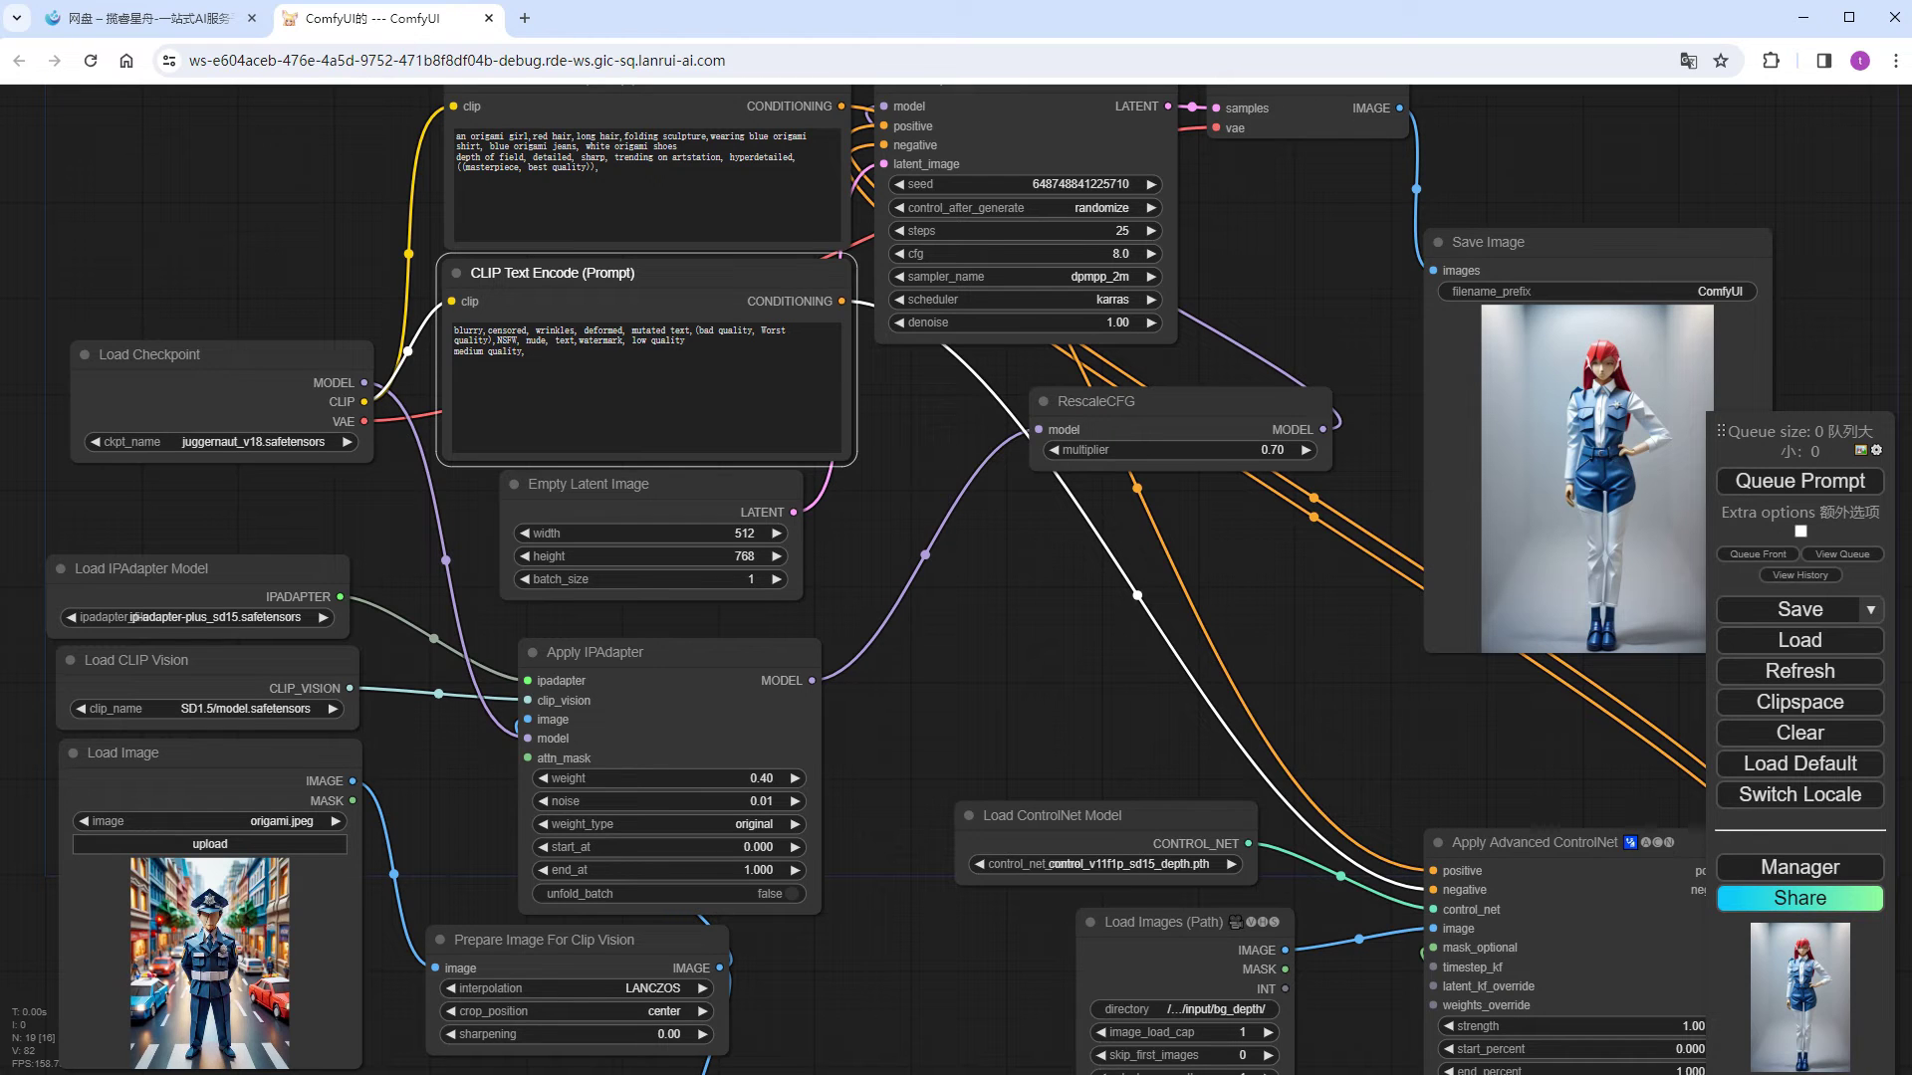
# Step: Set Apply IPAdapter end_at to 0.8 and queue another generation
pyautogui.click(722, 871)
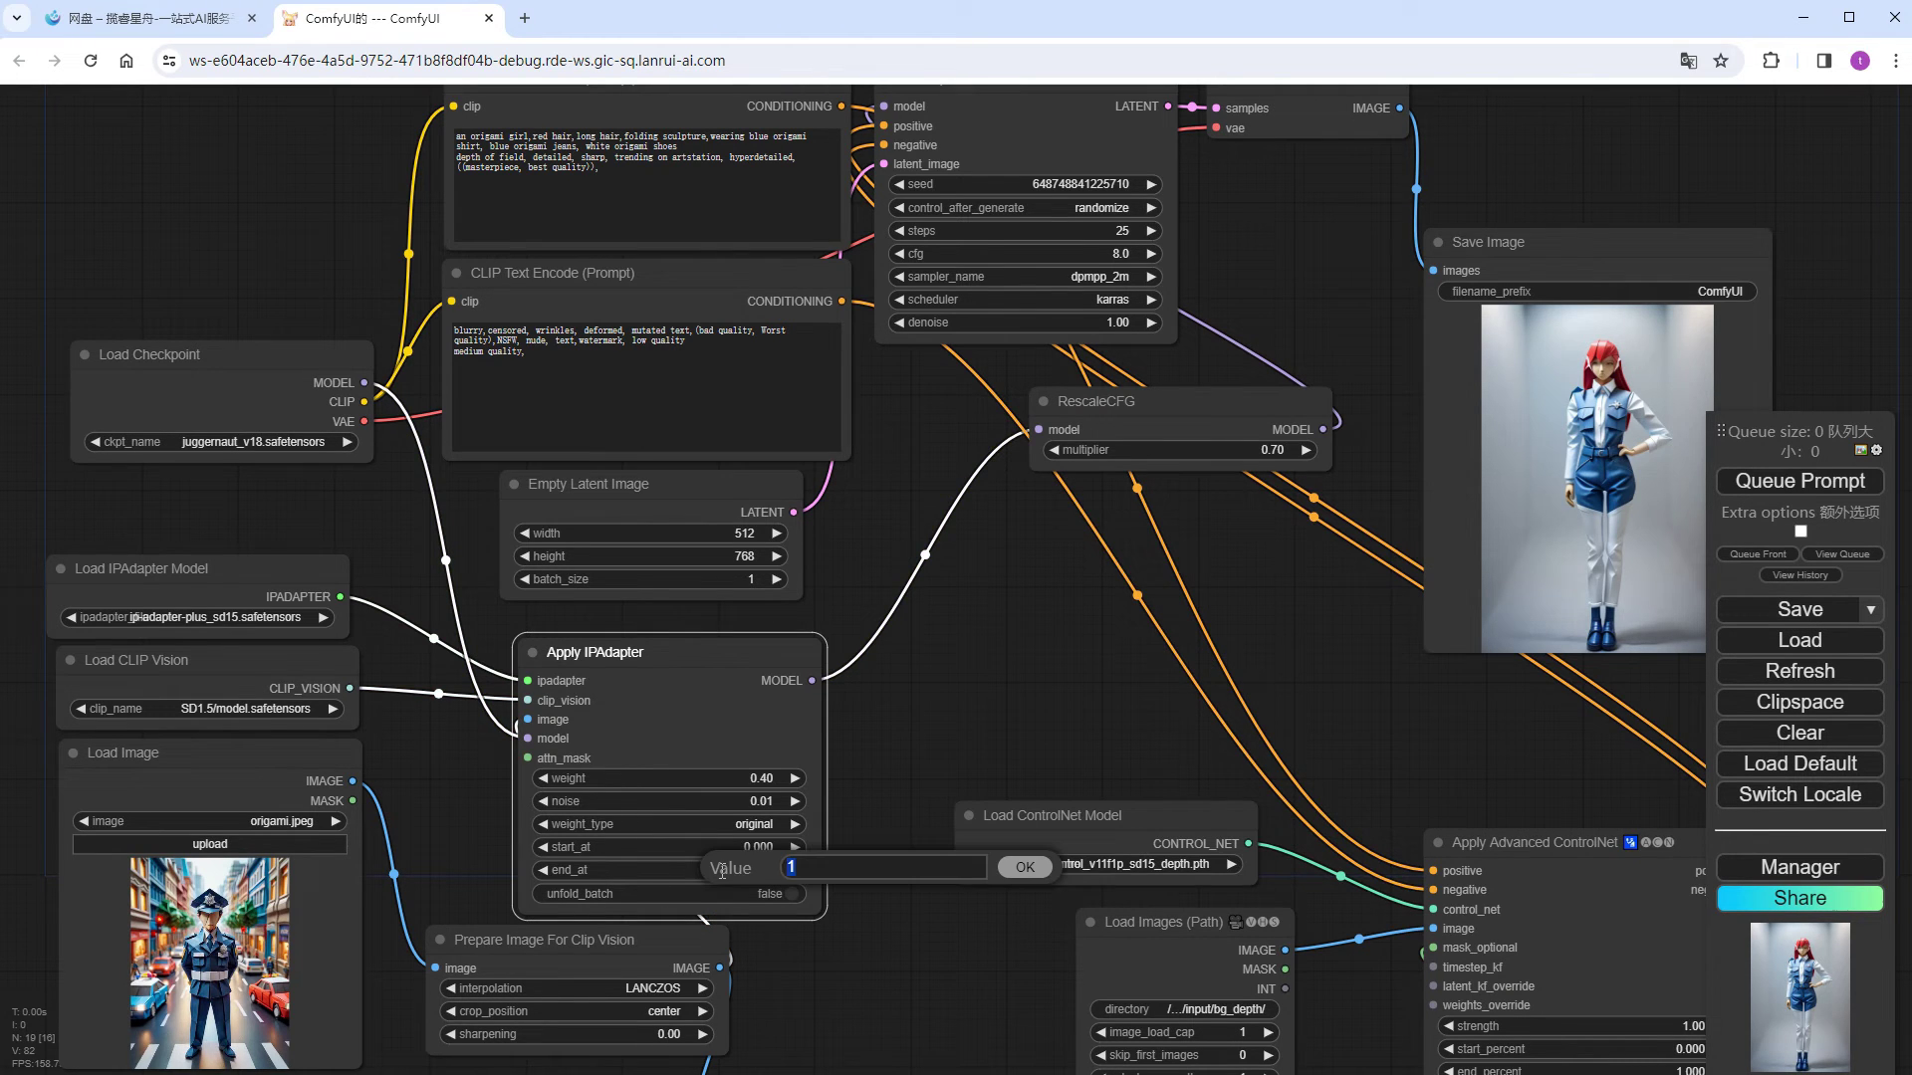
pyautogui.write('0.8')
pyautogui.click(959, 620)
pyautogui.press('Return')
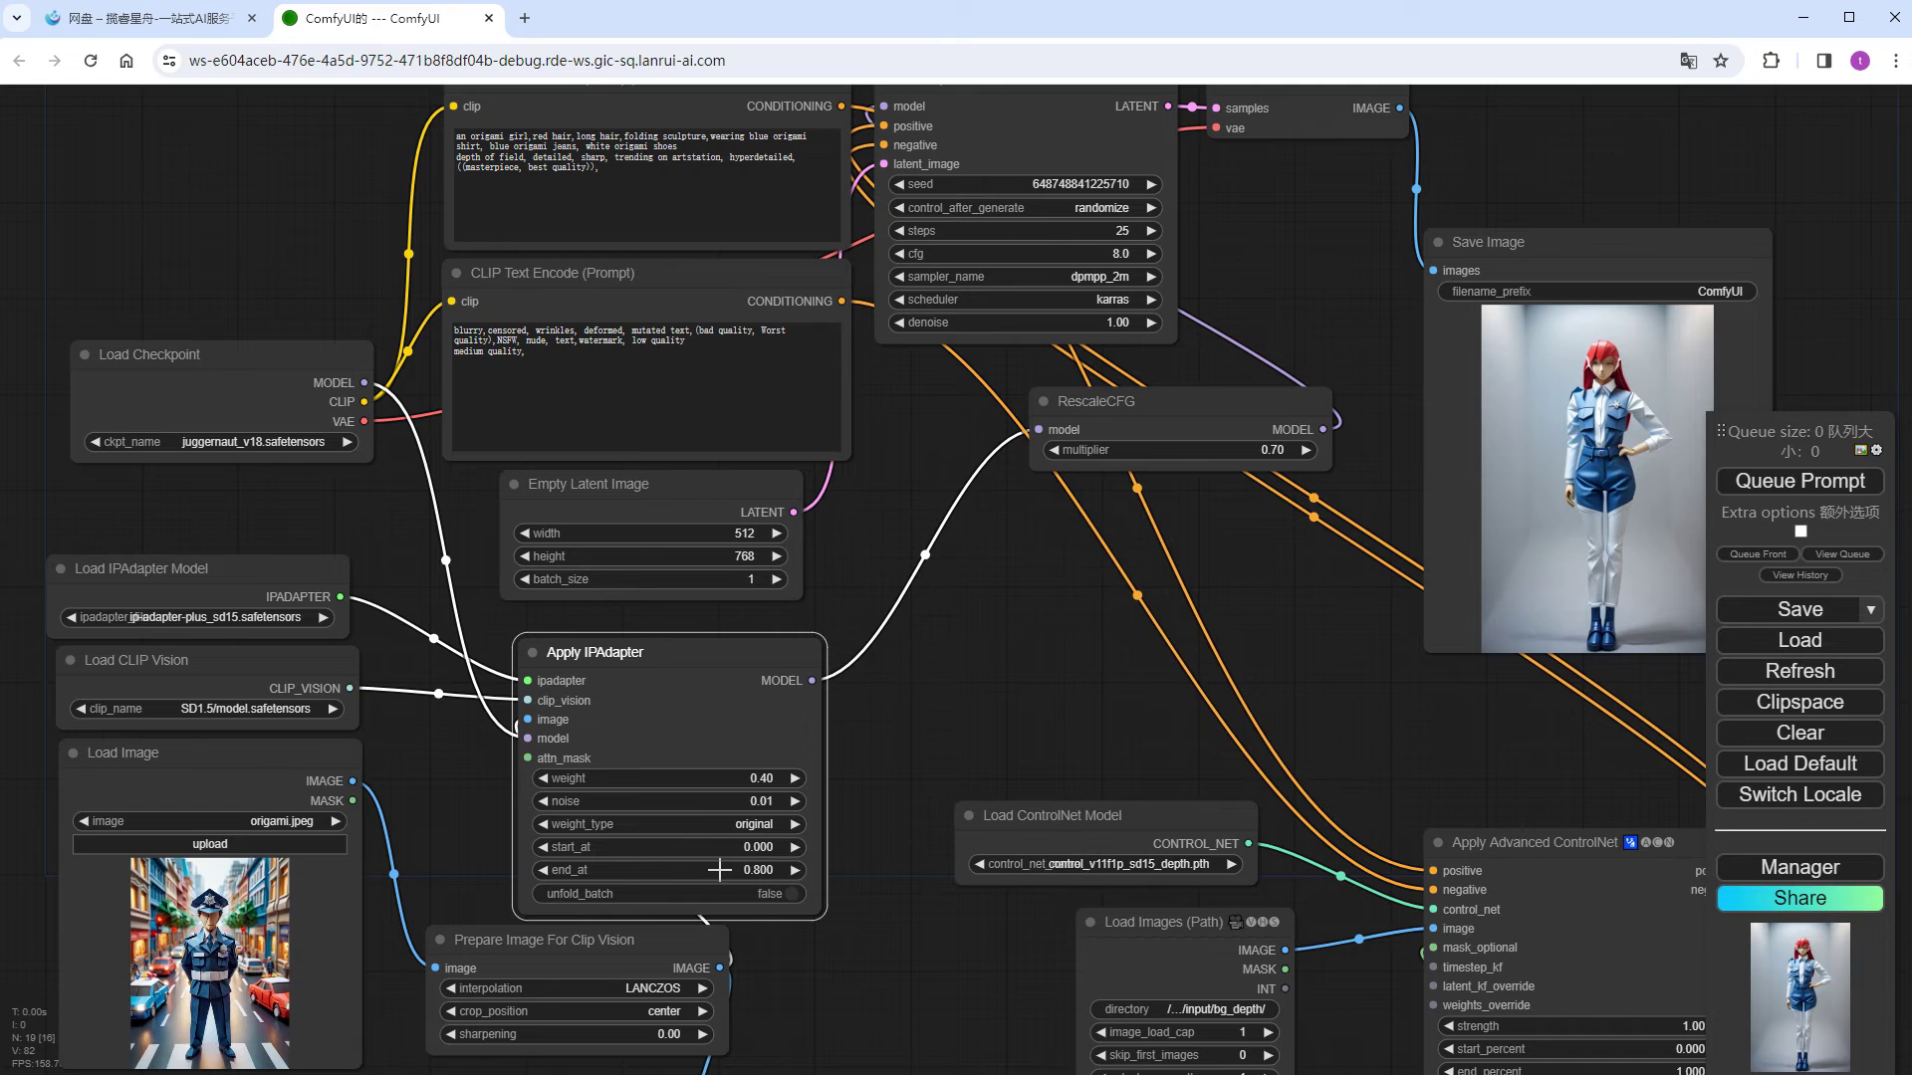
pyautogui.hotkey('ctrl', 'Return')
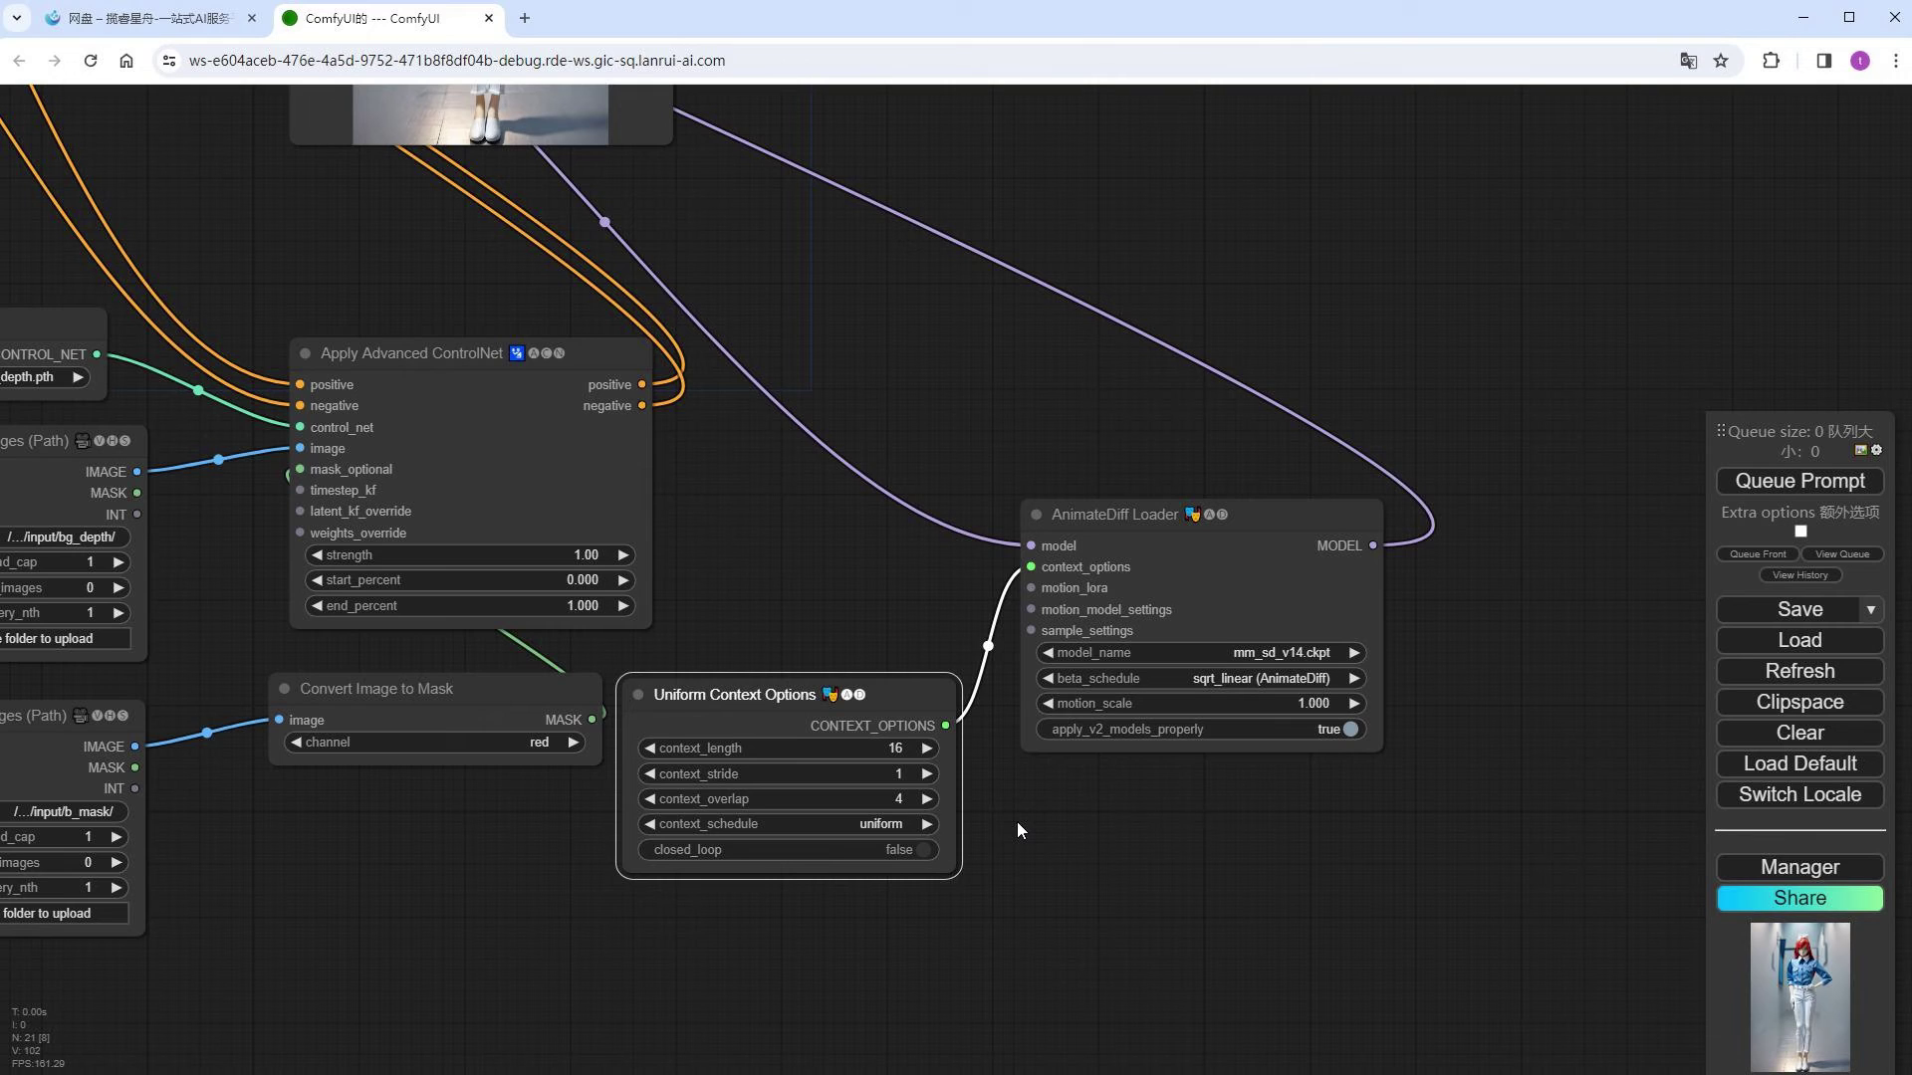
# Step: Switch the AnimateDiff Loader motion model from mm_sd_v14.ckpt to mm_sd_v15.ckpt
pyautogui.click(1290, 653)
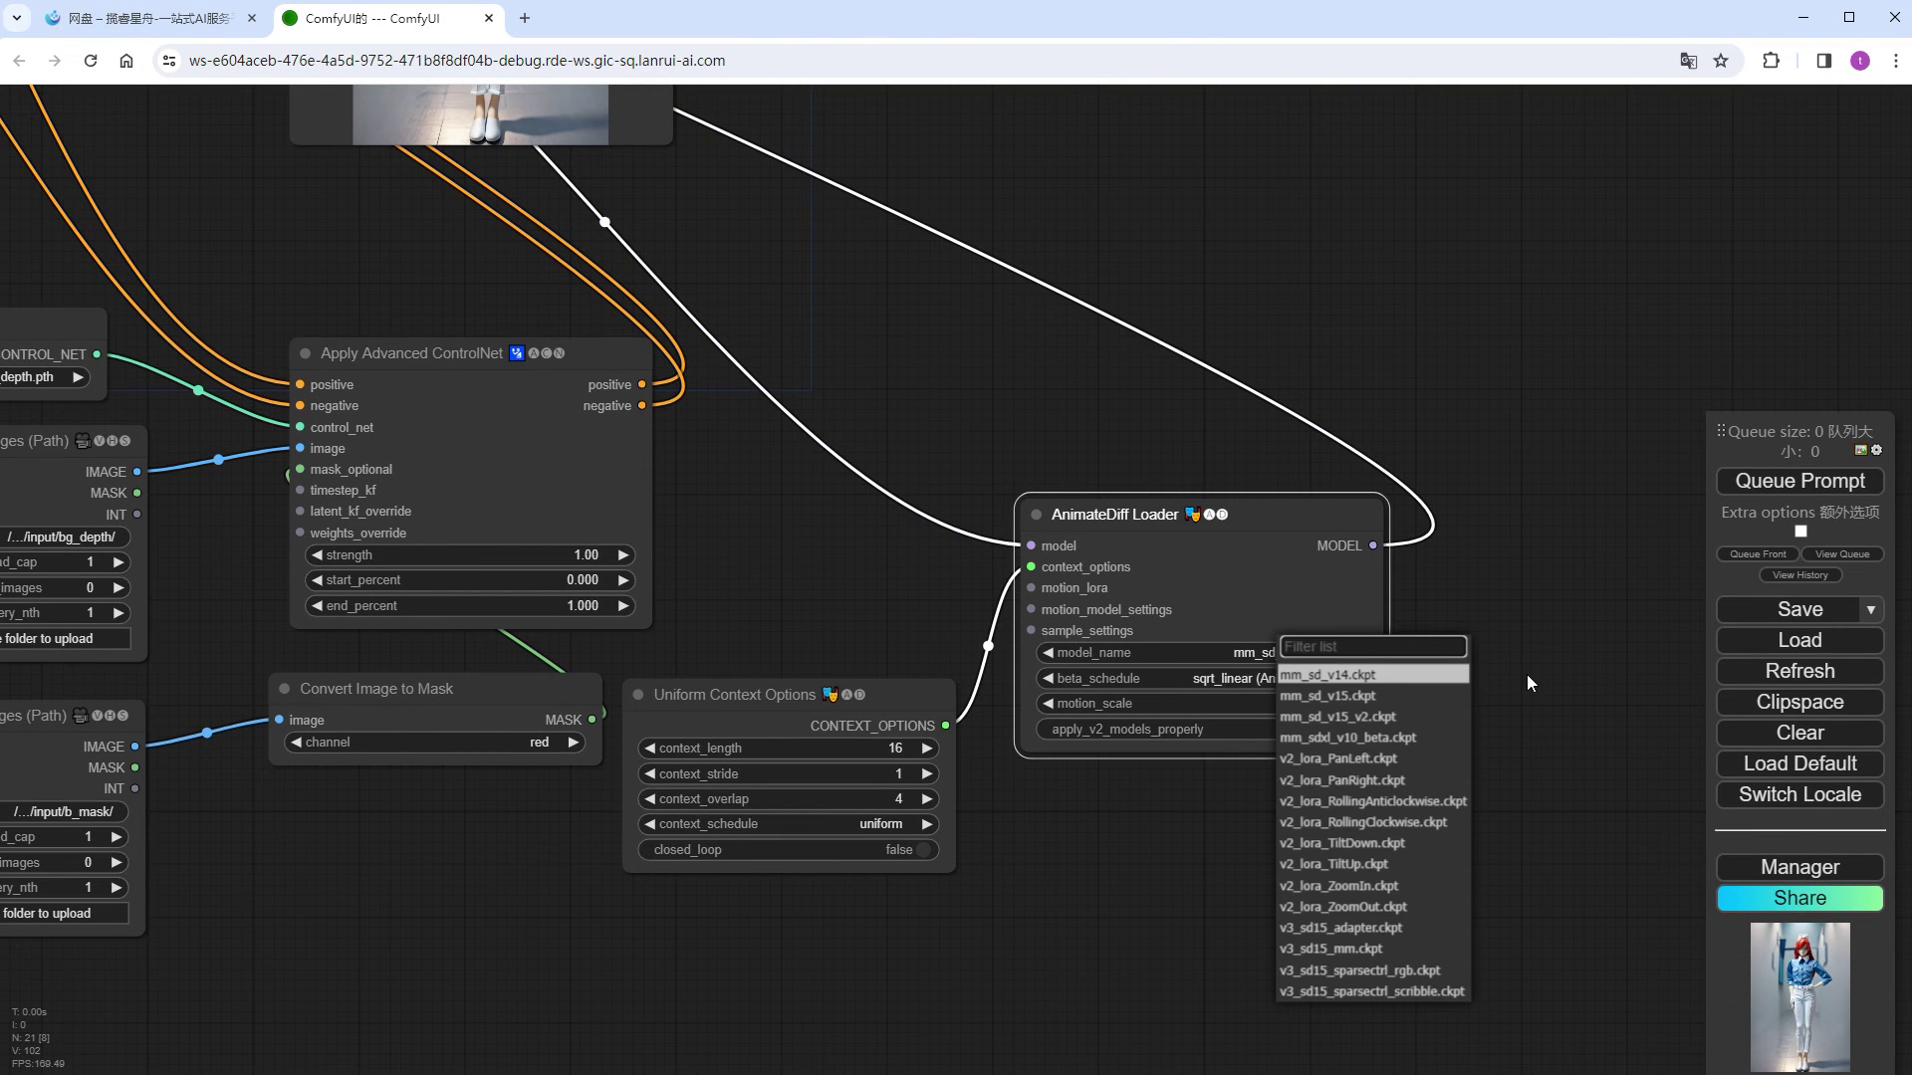
pyautogui.click(1379, 697)
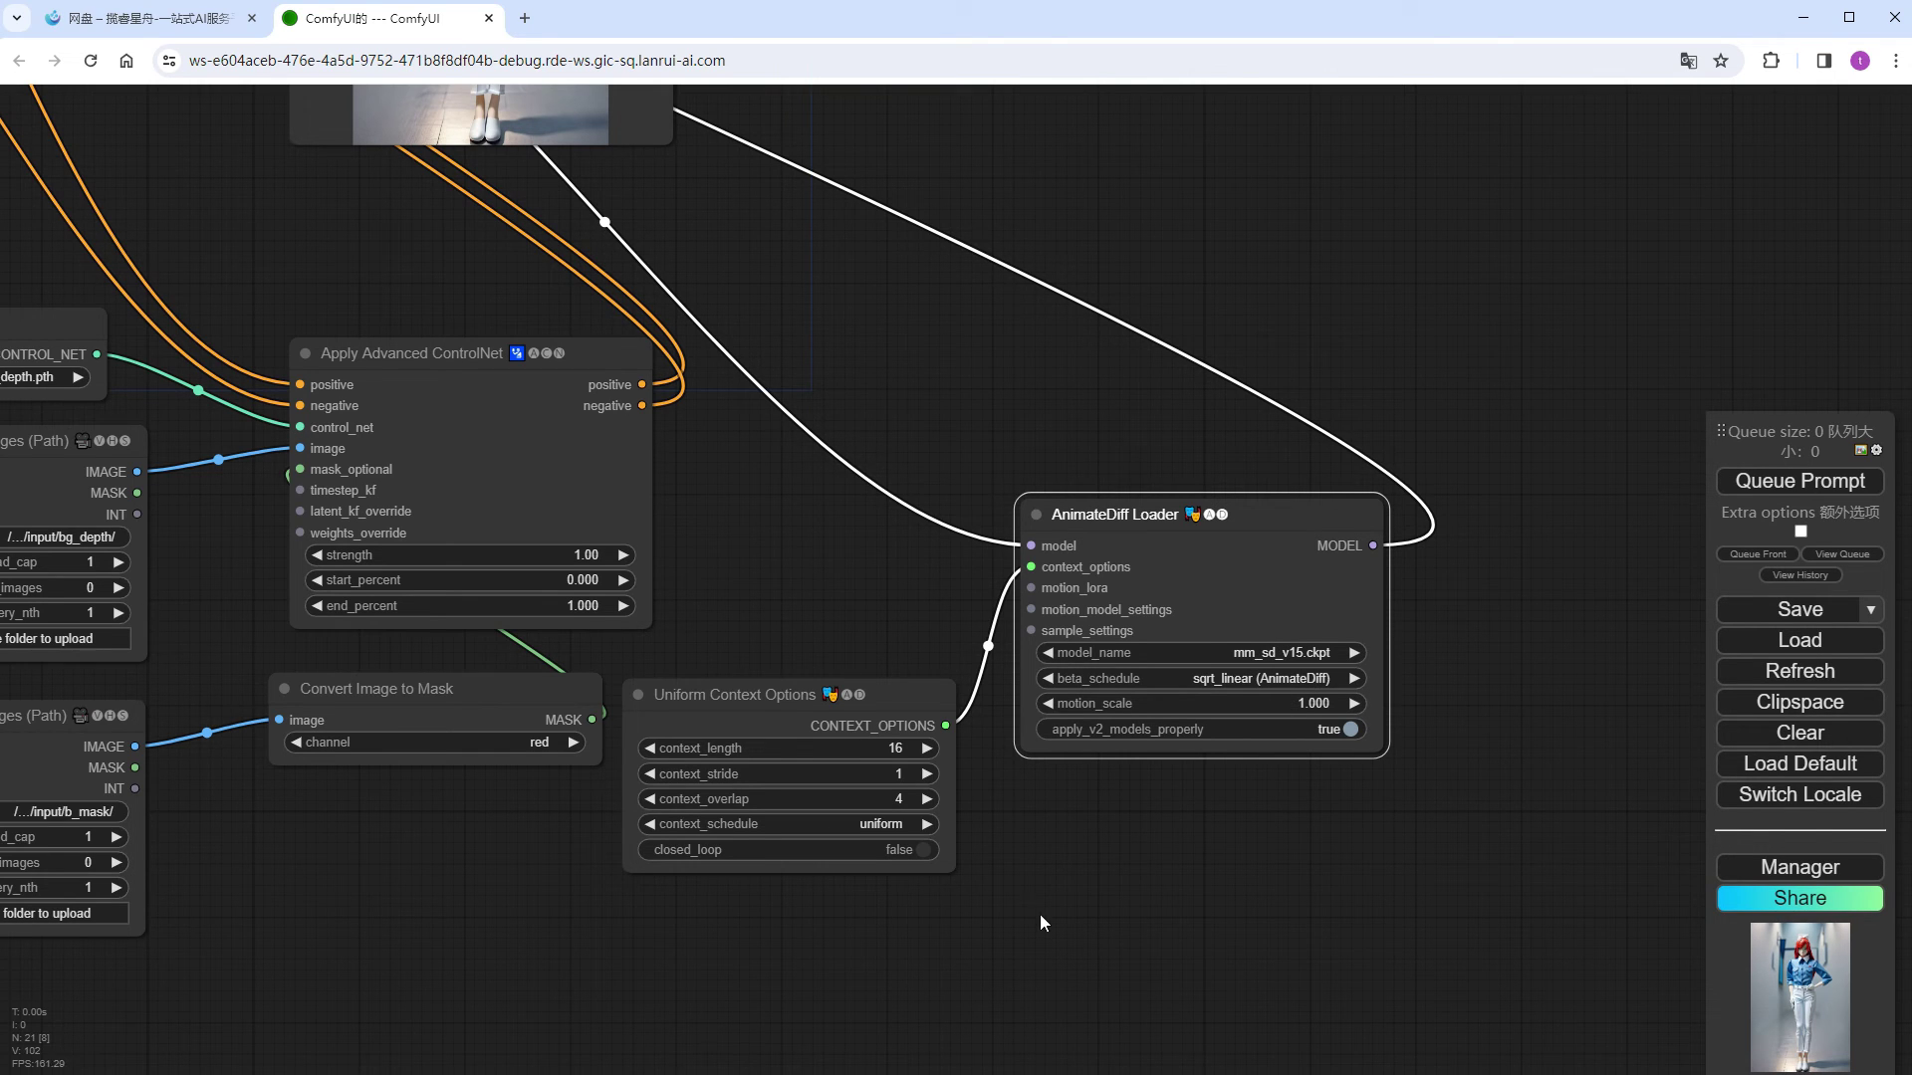
pyautogui.scroll(-3, 1049, 930)
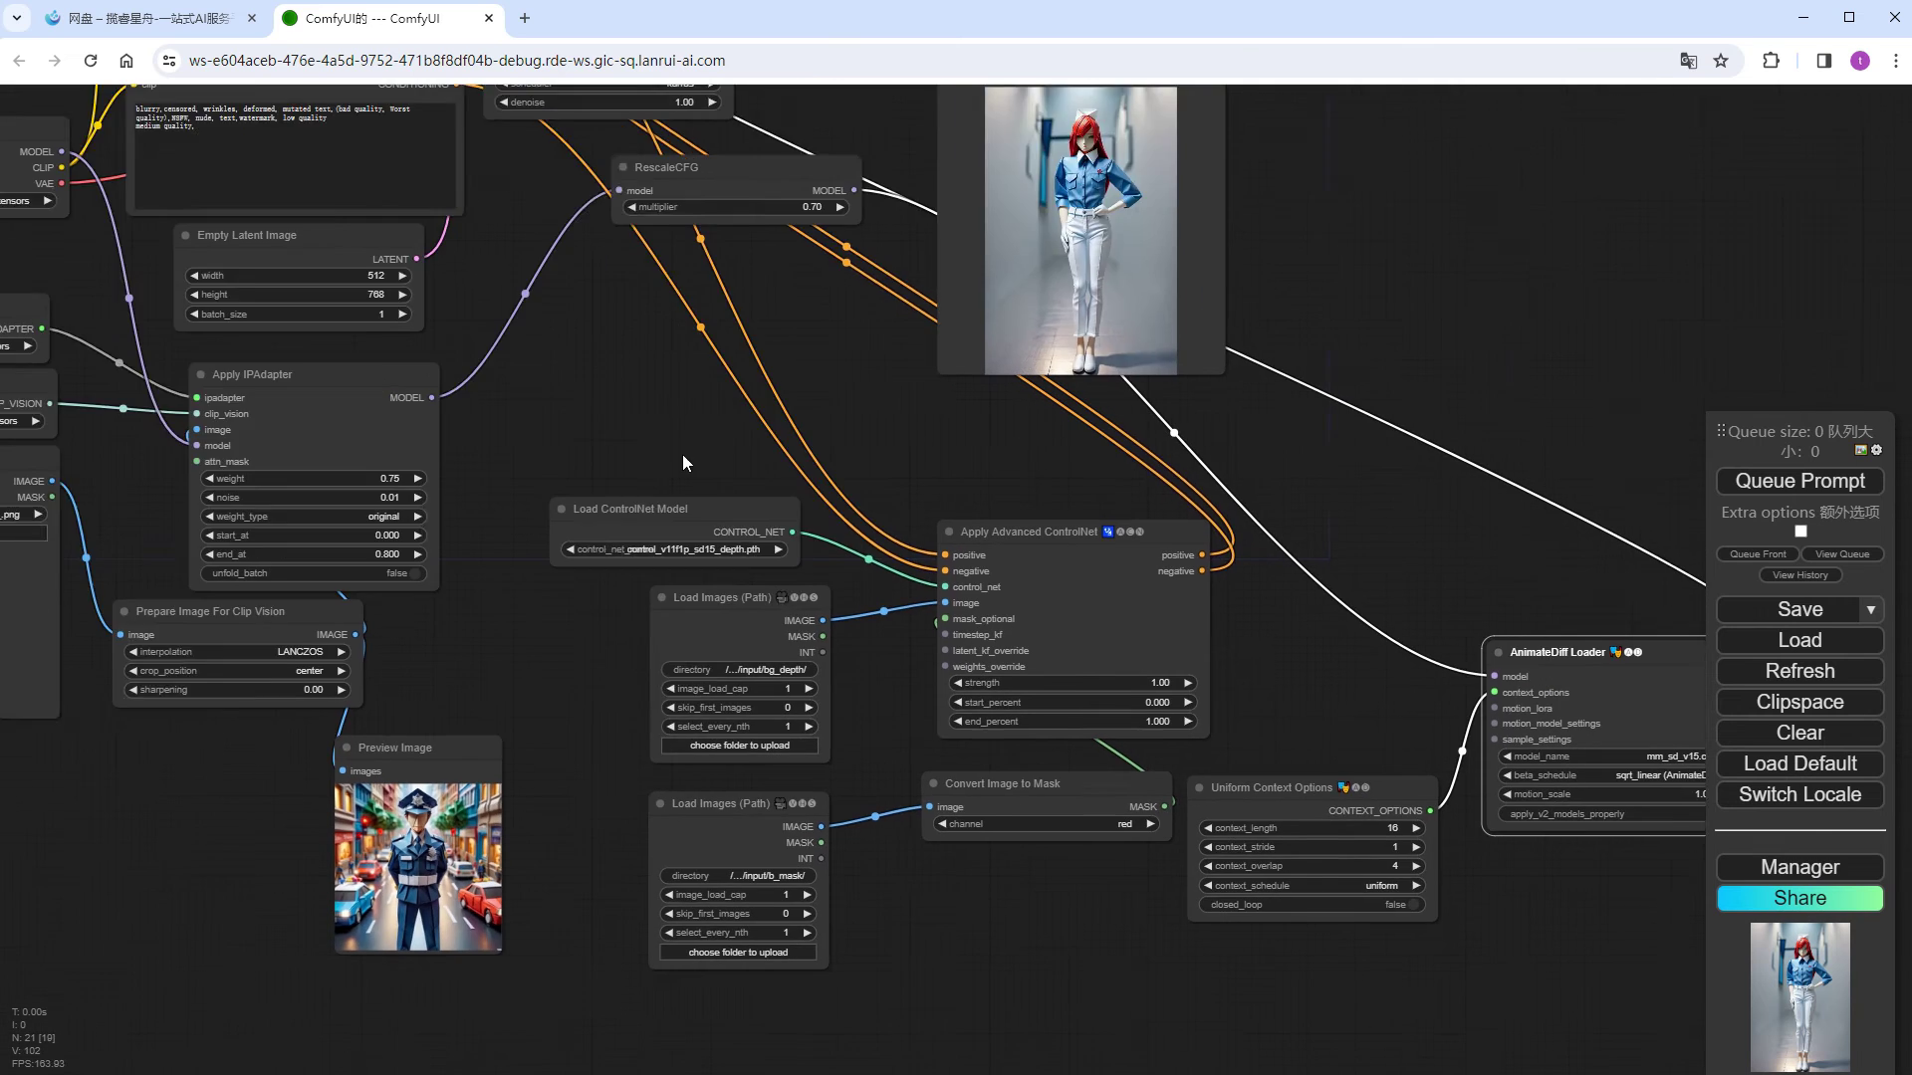
# Step: Convert Empty Latent Image's batch_size to an input and attach a batch_size primitive node below Apply IPAdapter
pyautogui.moveTo(683, 461); pyautogui.dragTo(978, 561)
pyautogui.rightClick(603, 391)
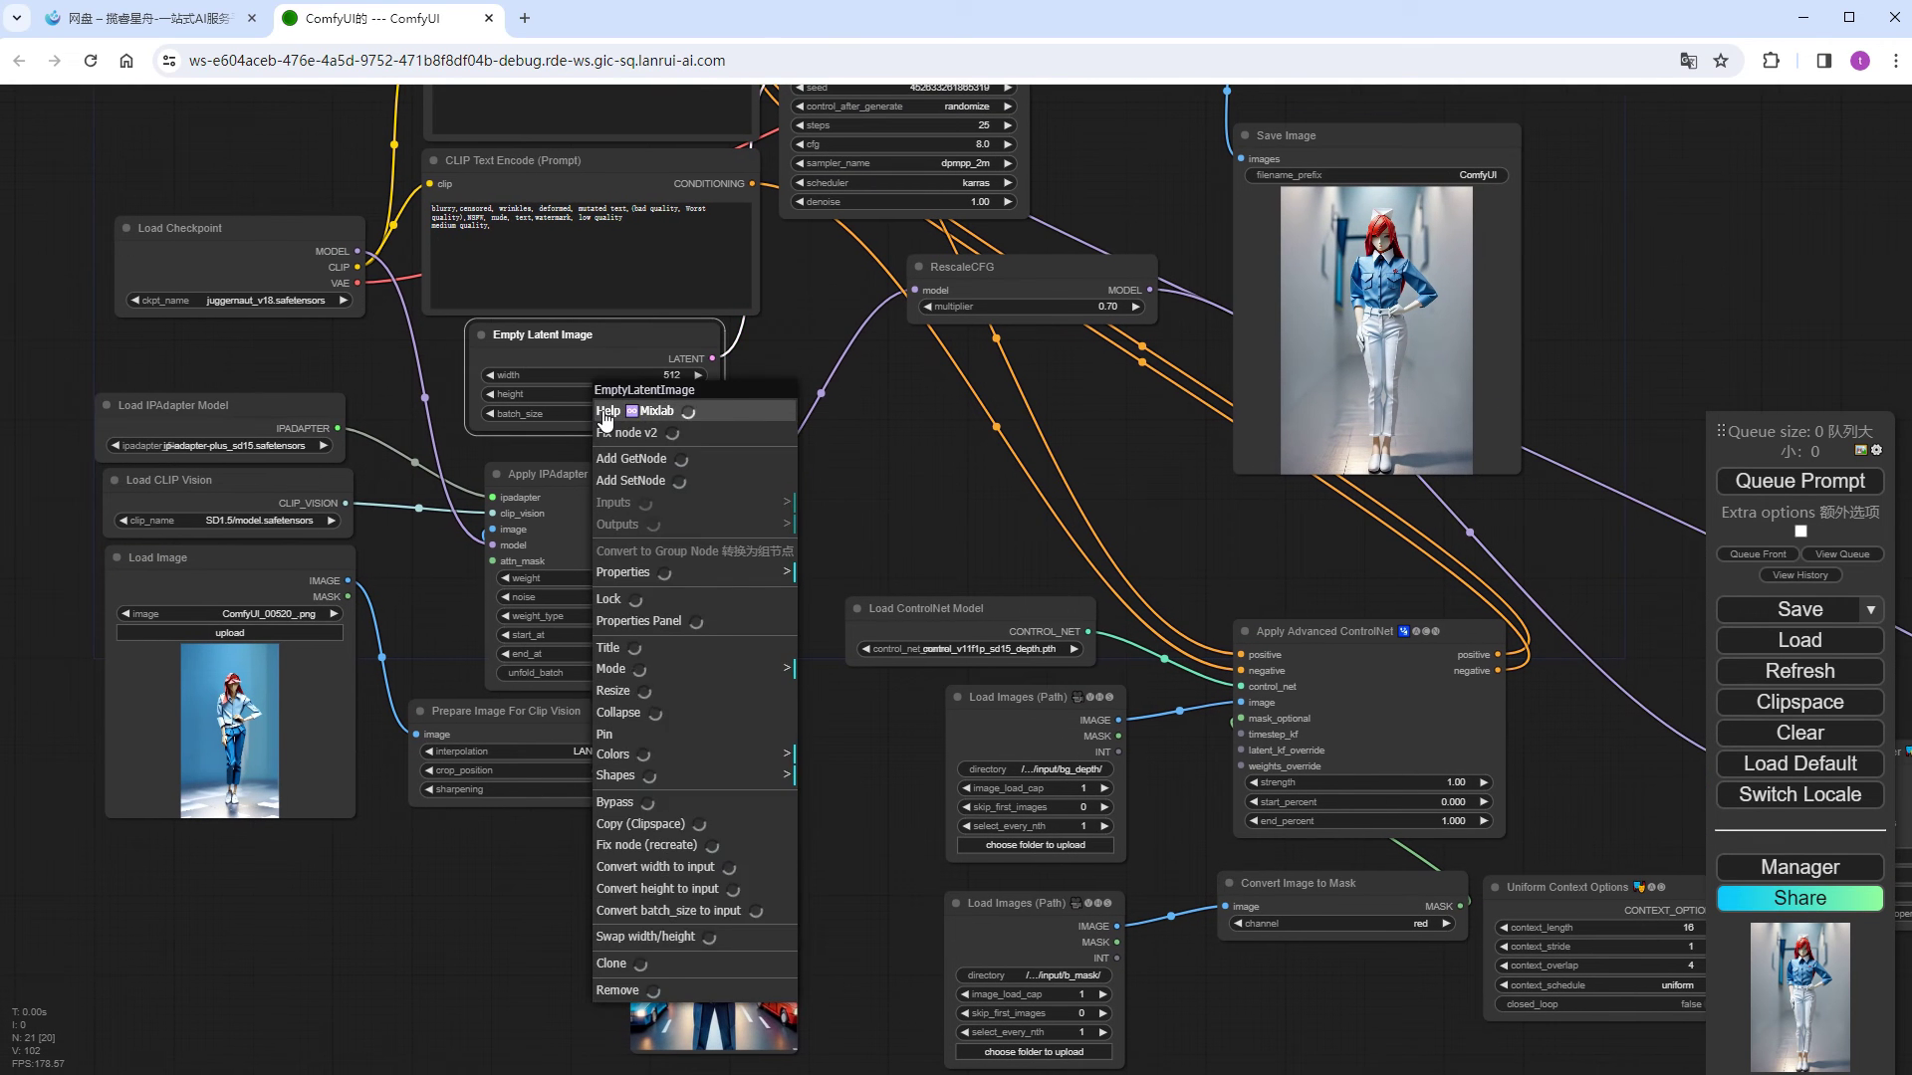
pyautogui.click(711, 921)
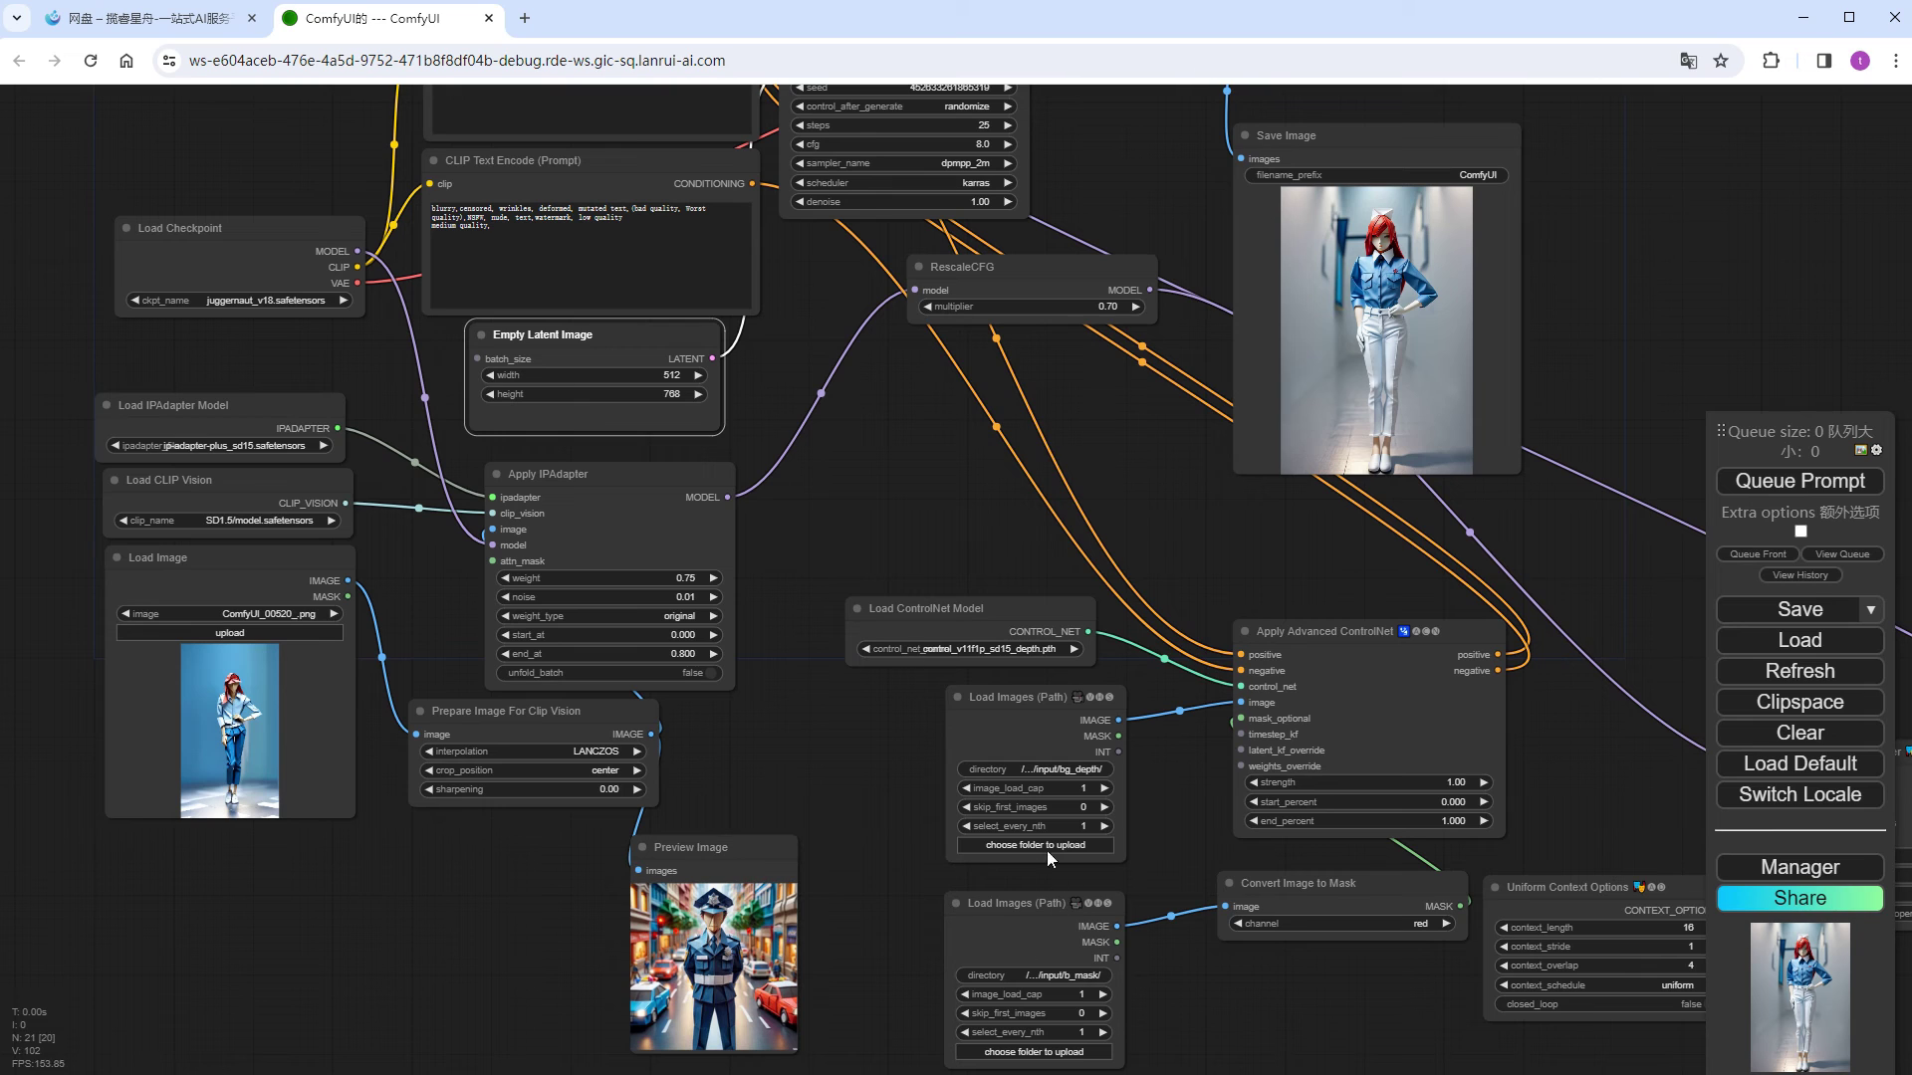
pyautogui.doubleClick(477, 359)
pyautogui.moveTo(467, 928); pyautogui.dragTo(444, 779)
pyautogui.moveTo(649, 709); pyautogui.dragTo(428, 729)
pyautogui.moveTo(326, 216); pyautogui.dragTo(714, 714)
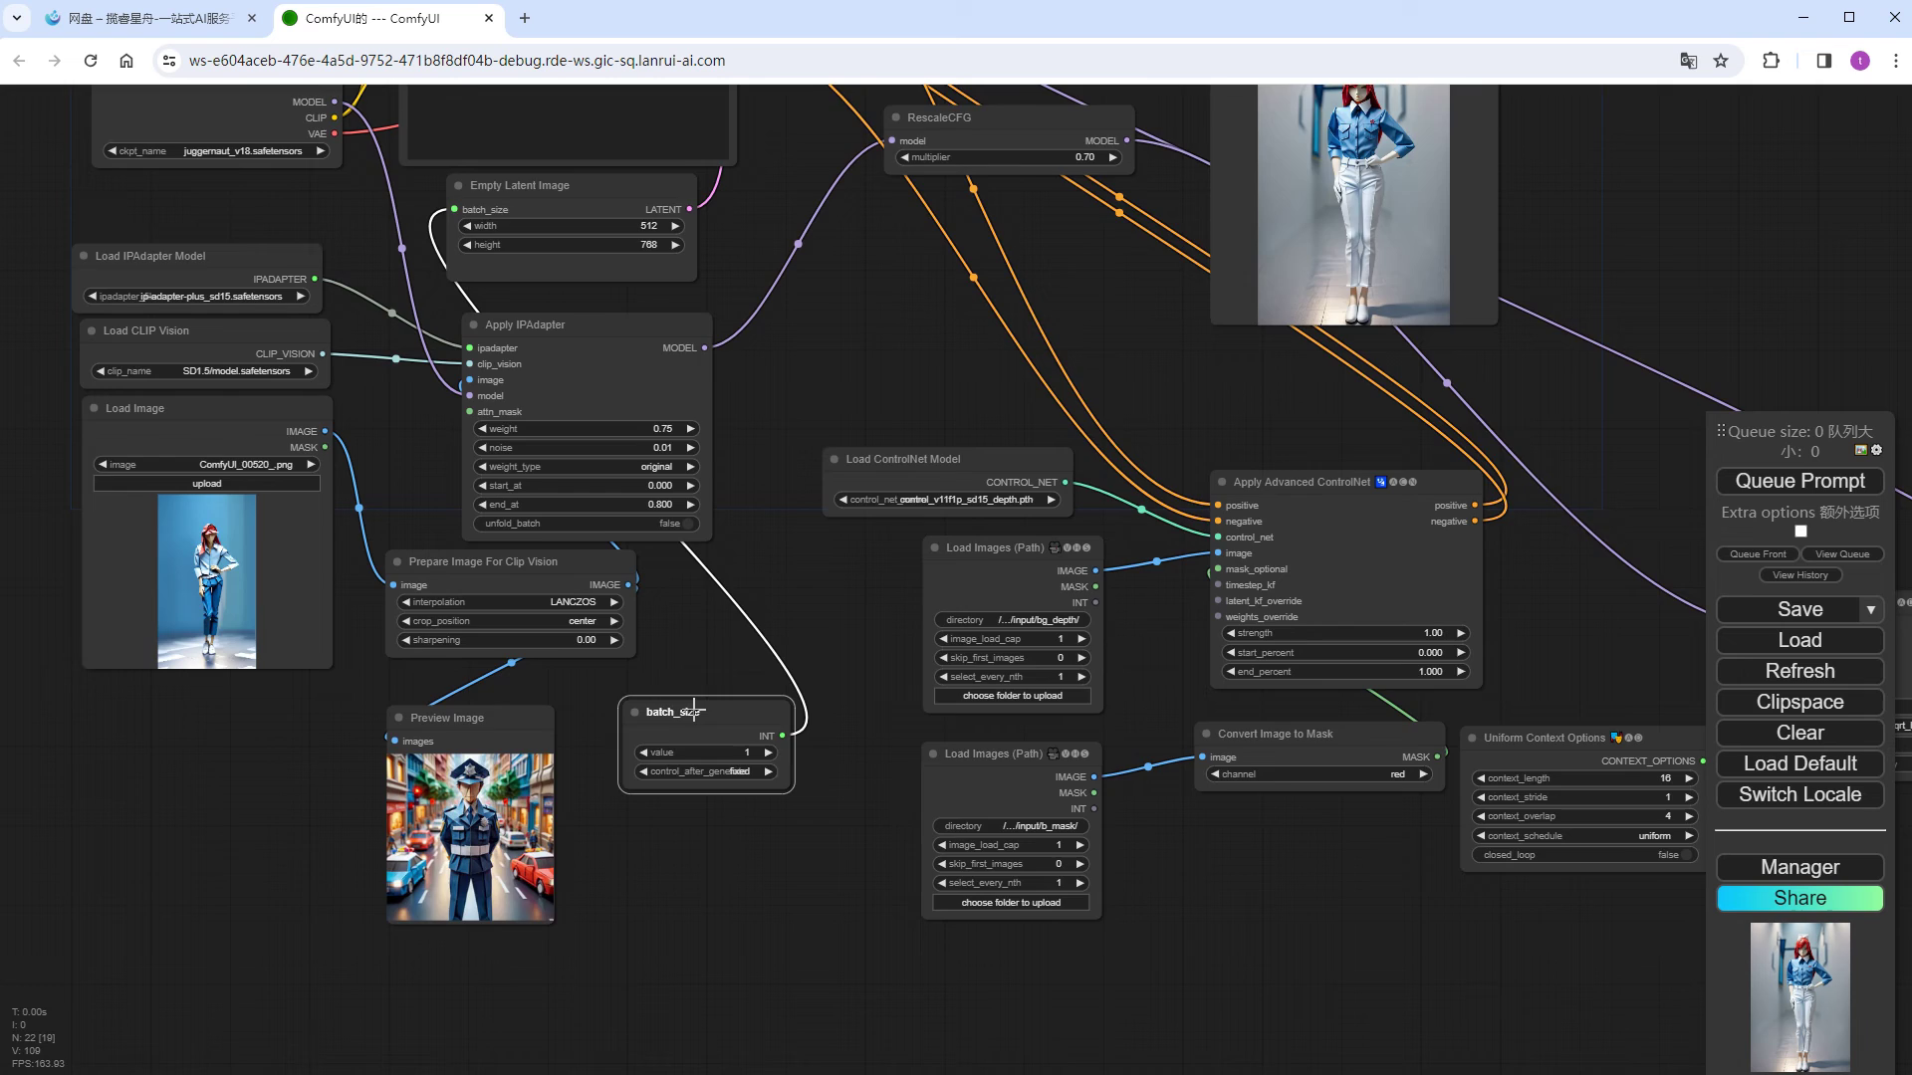
pyautogui.scroll(4, 942, 653)
# Step: Link batch_size to both Load Images image_load_cap inputs and set it to 16
pyautogui.rightClick(1086, 627)
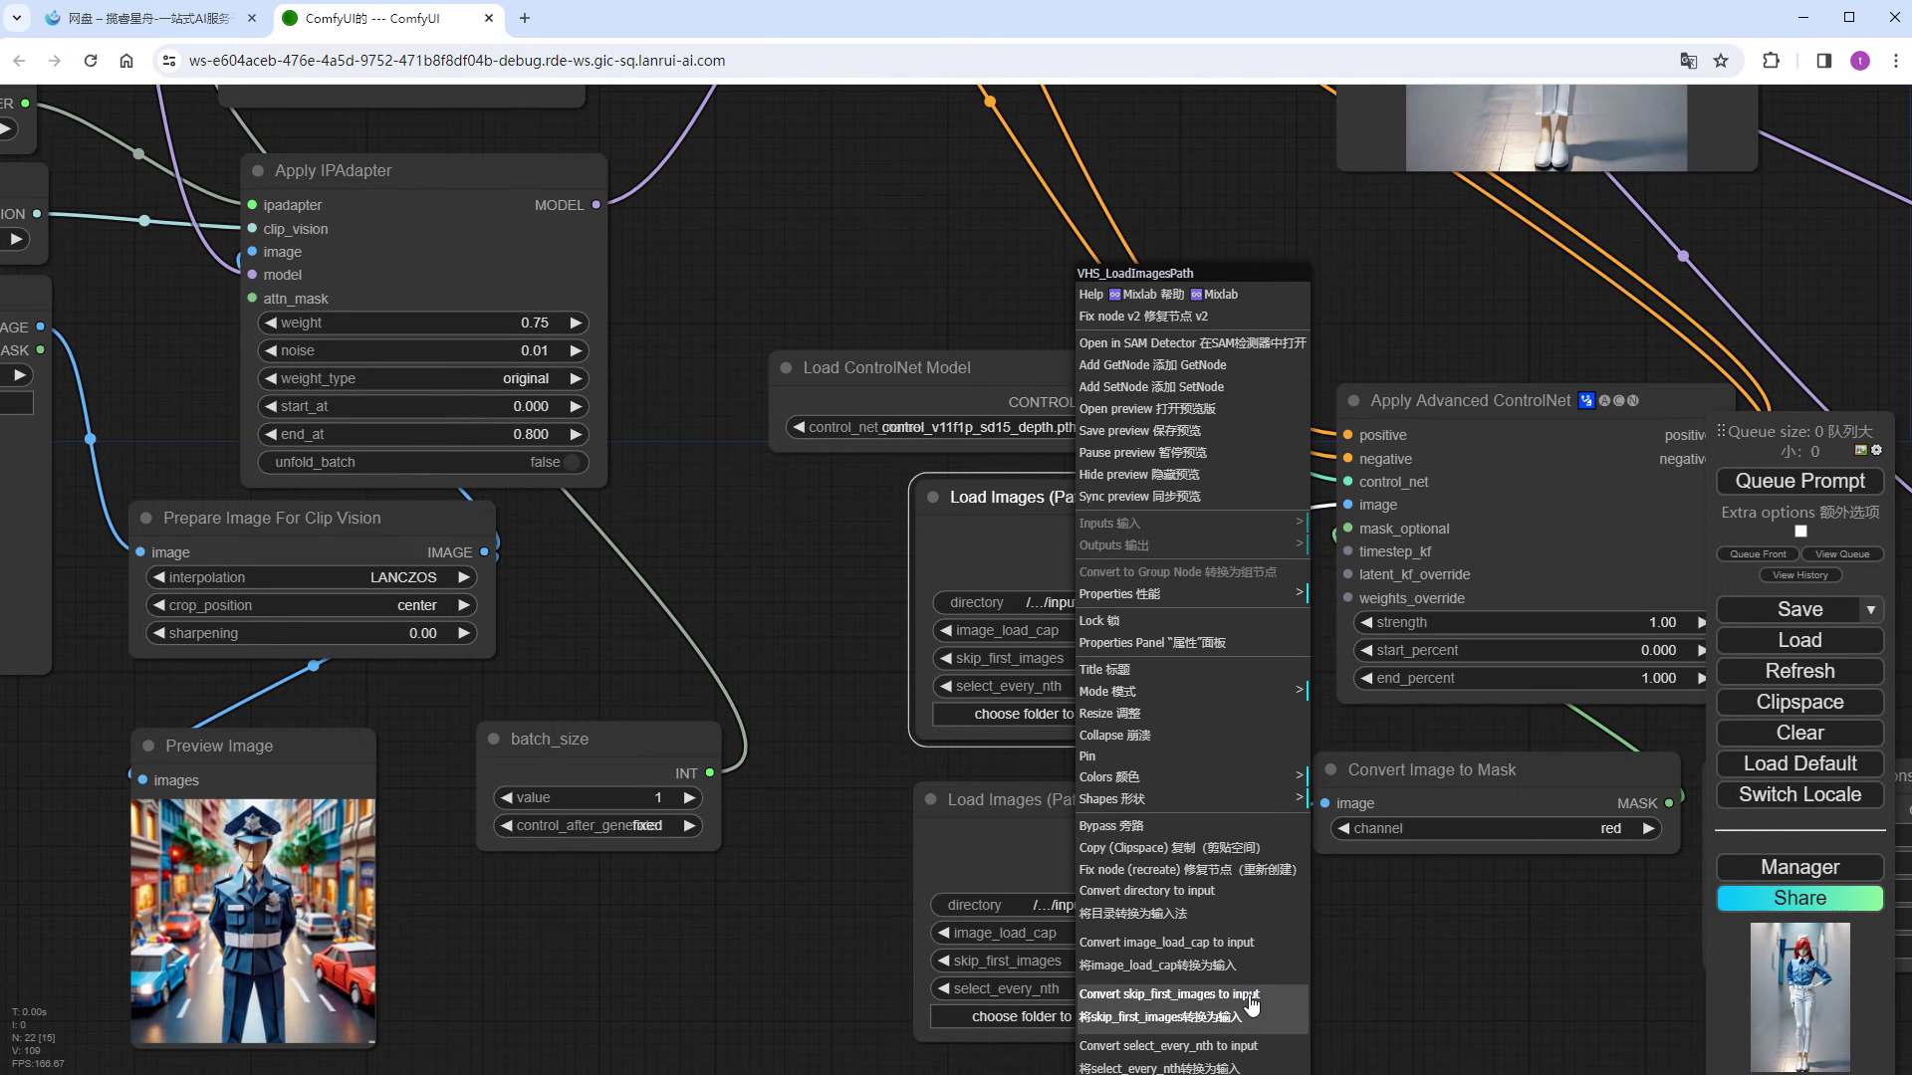
pyautogui.click(1235, 970)
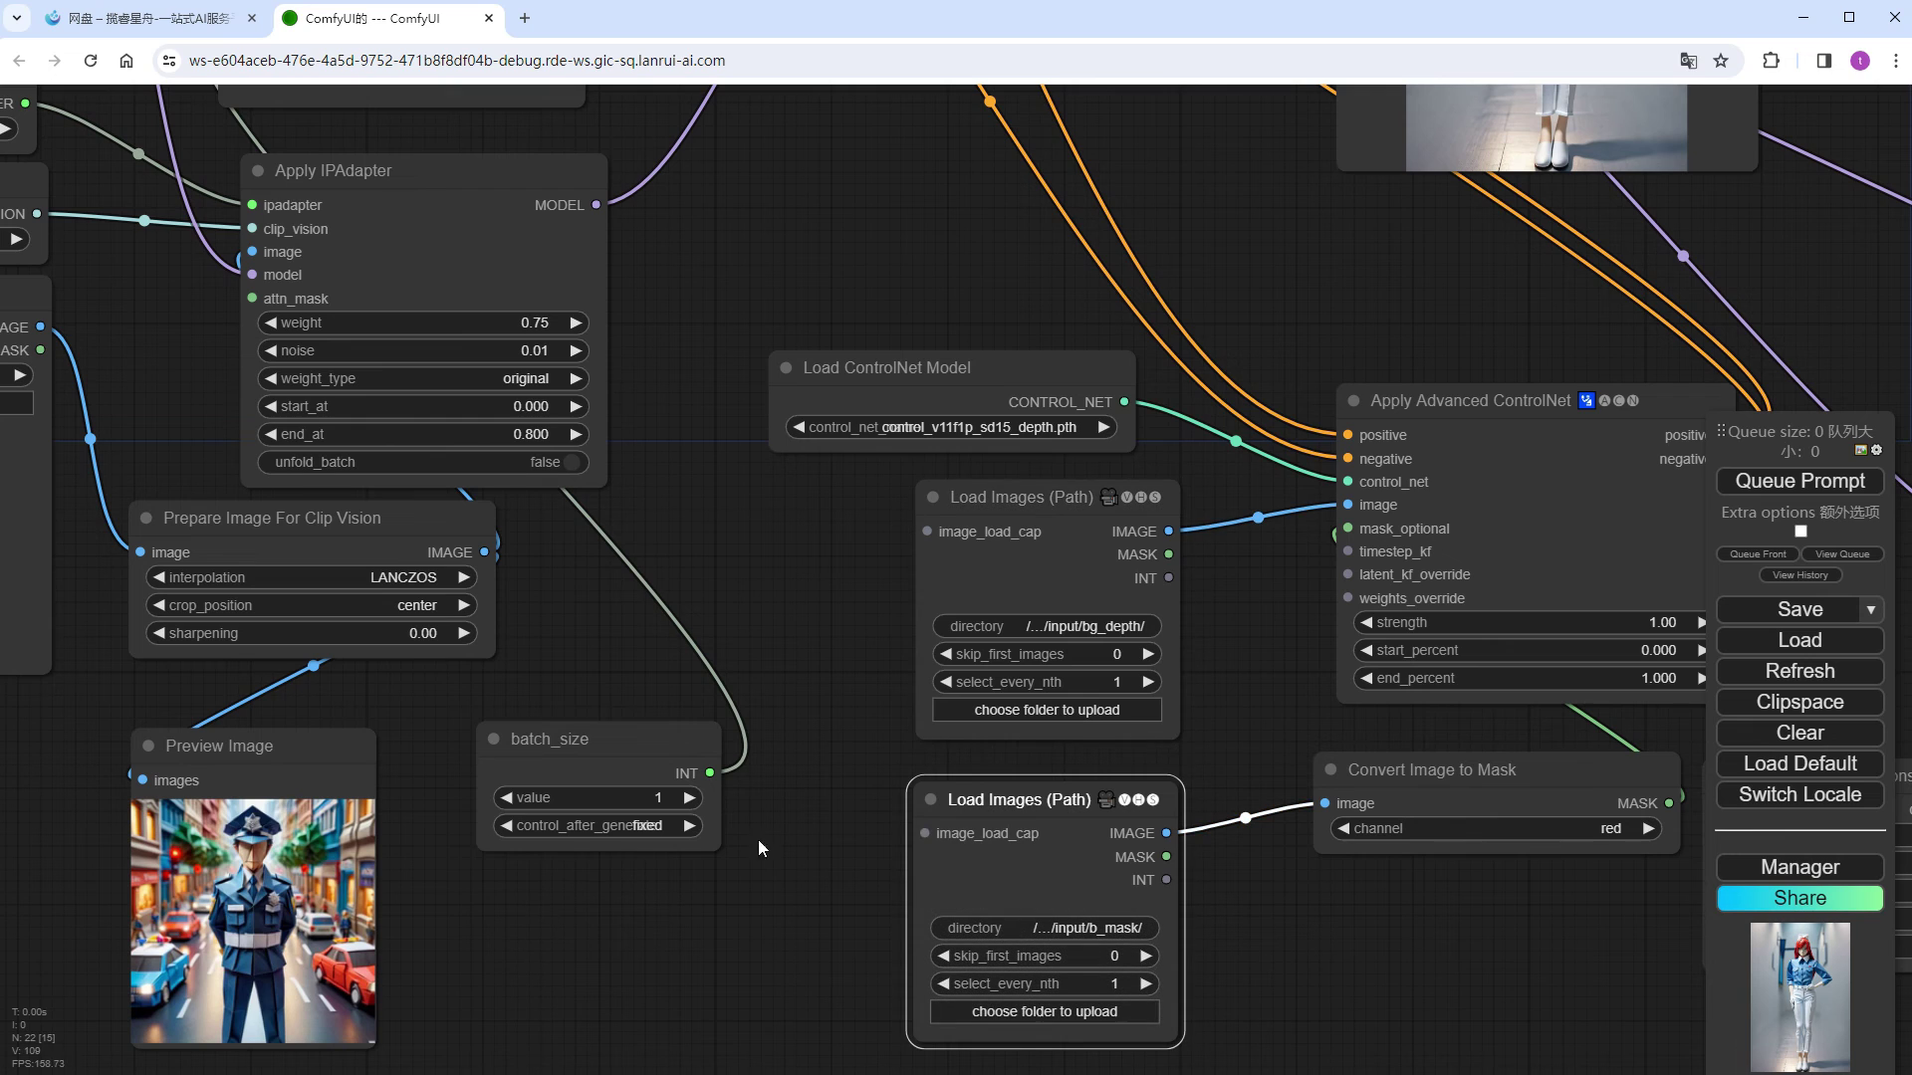
pyautogui.moveTo(926, 834); pyautogui.dragTo(715, 789)
pyautogui.moveTo(926, 532); pyautogui.dragTo(712, 776)
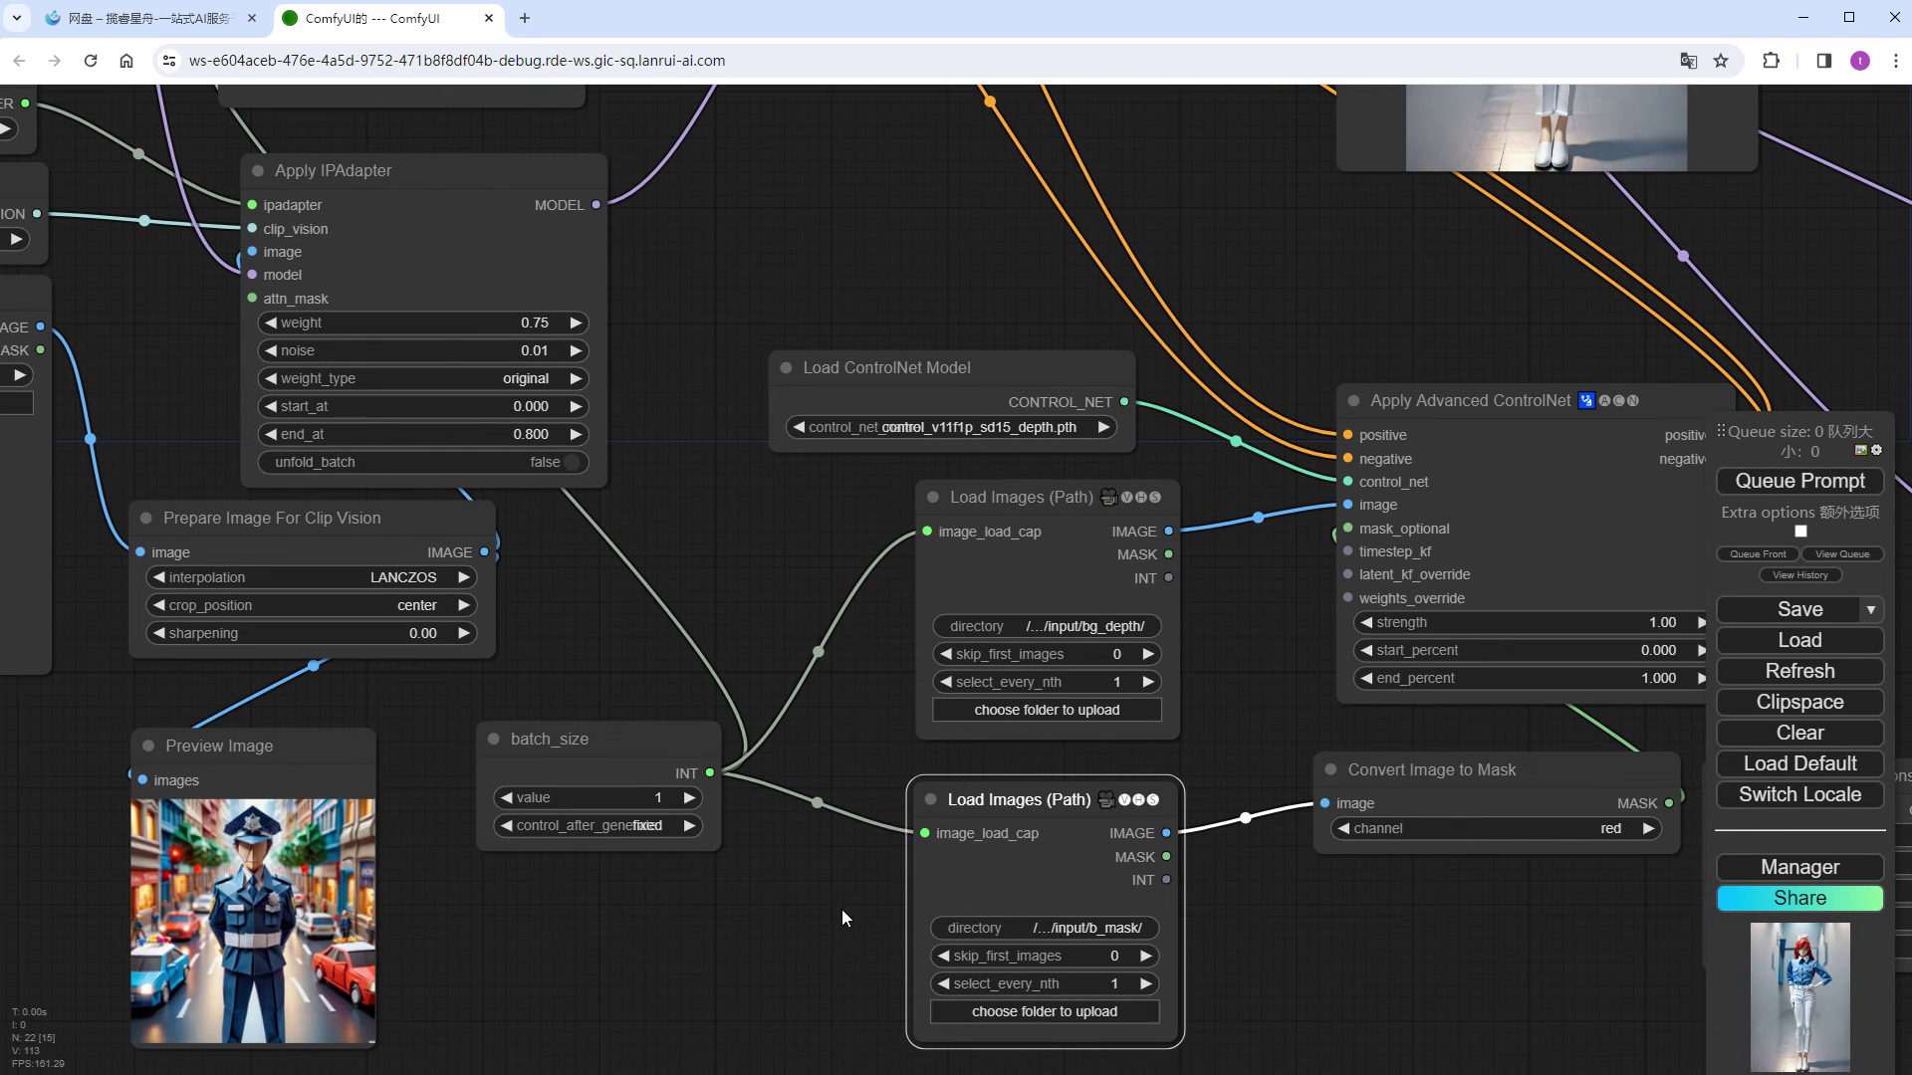
pyautogui.click(618, 796)
pyautogui.write('16')
pyautogui.press('Return')
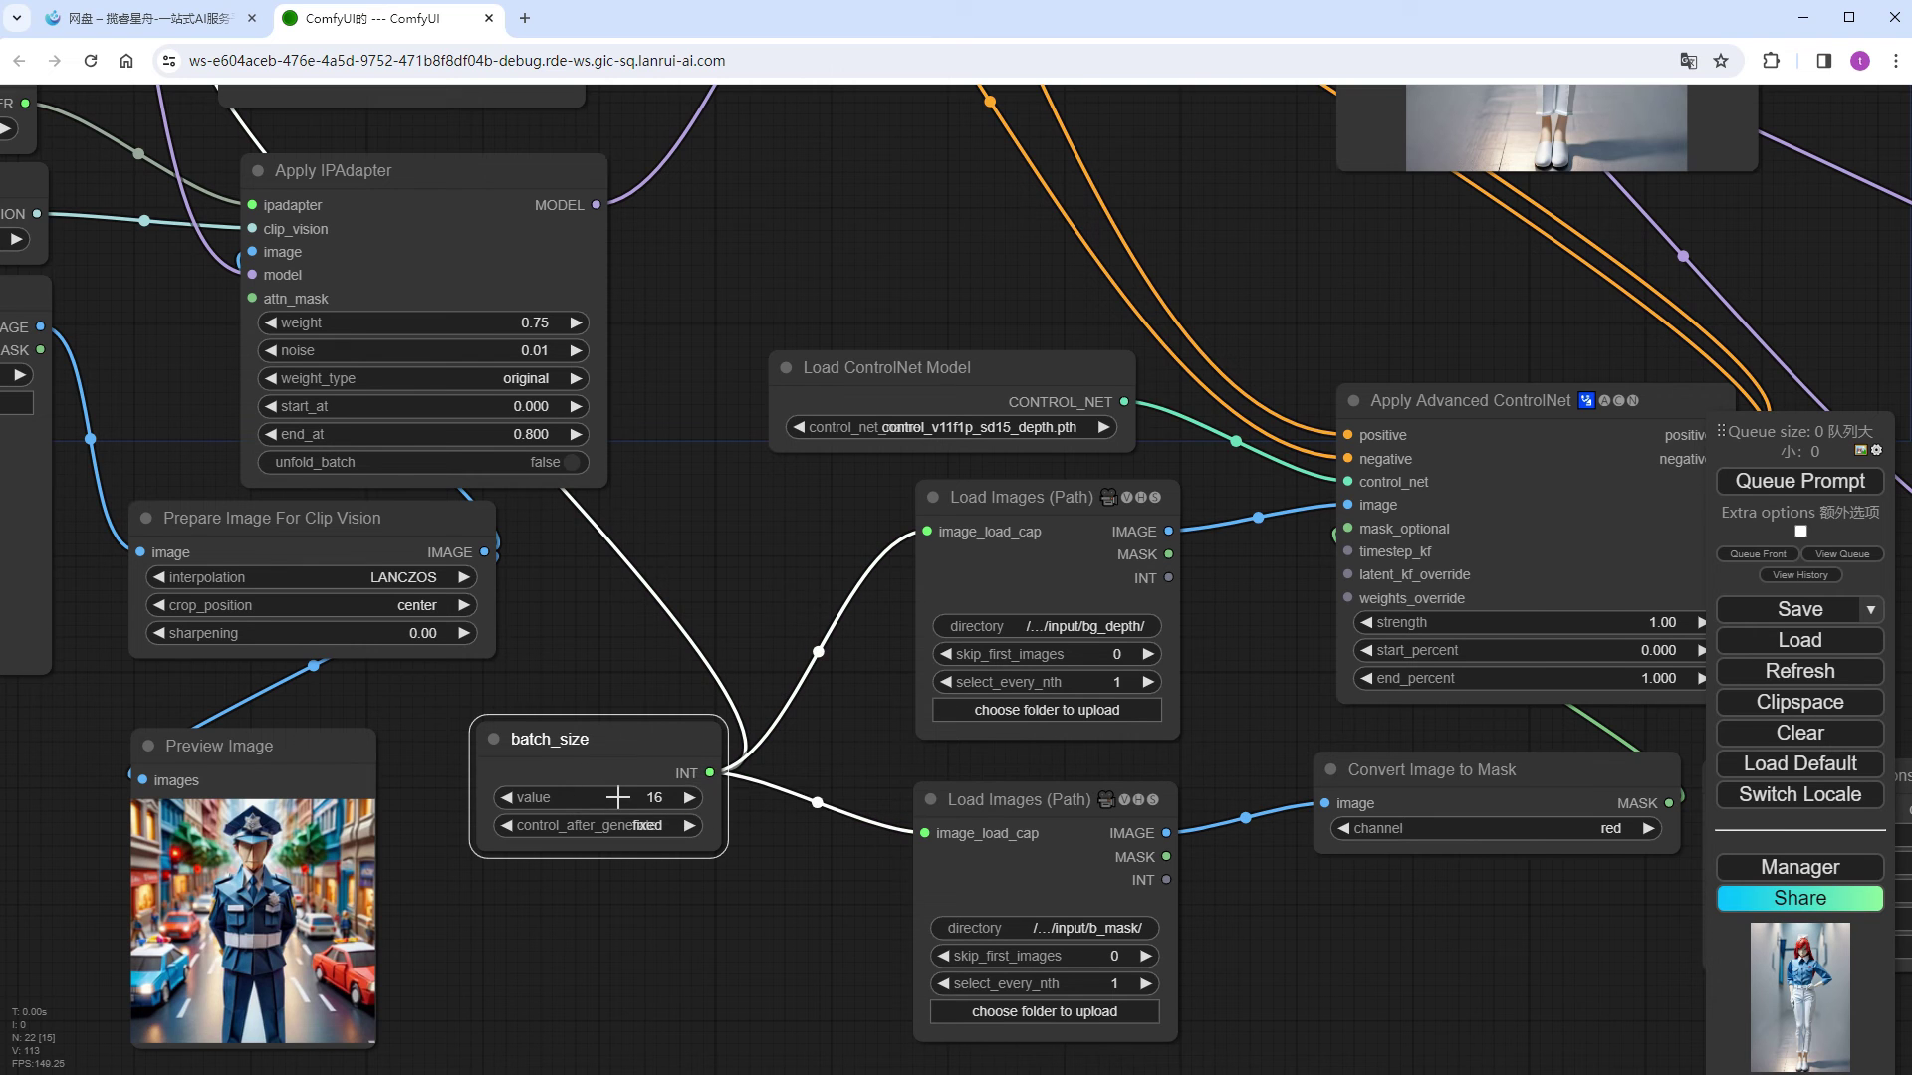
# Step: Set the Video Combine output format to video/h264-mp4
pyautogui.scroll(-4, 1388, 273)
pyautogui.moveTo(1388, 273); pyautogui.dragTo(868, 942)
pyautogui.scroll(2, 868, 942)
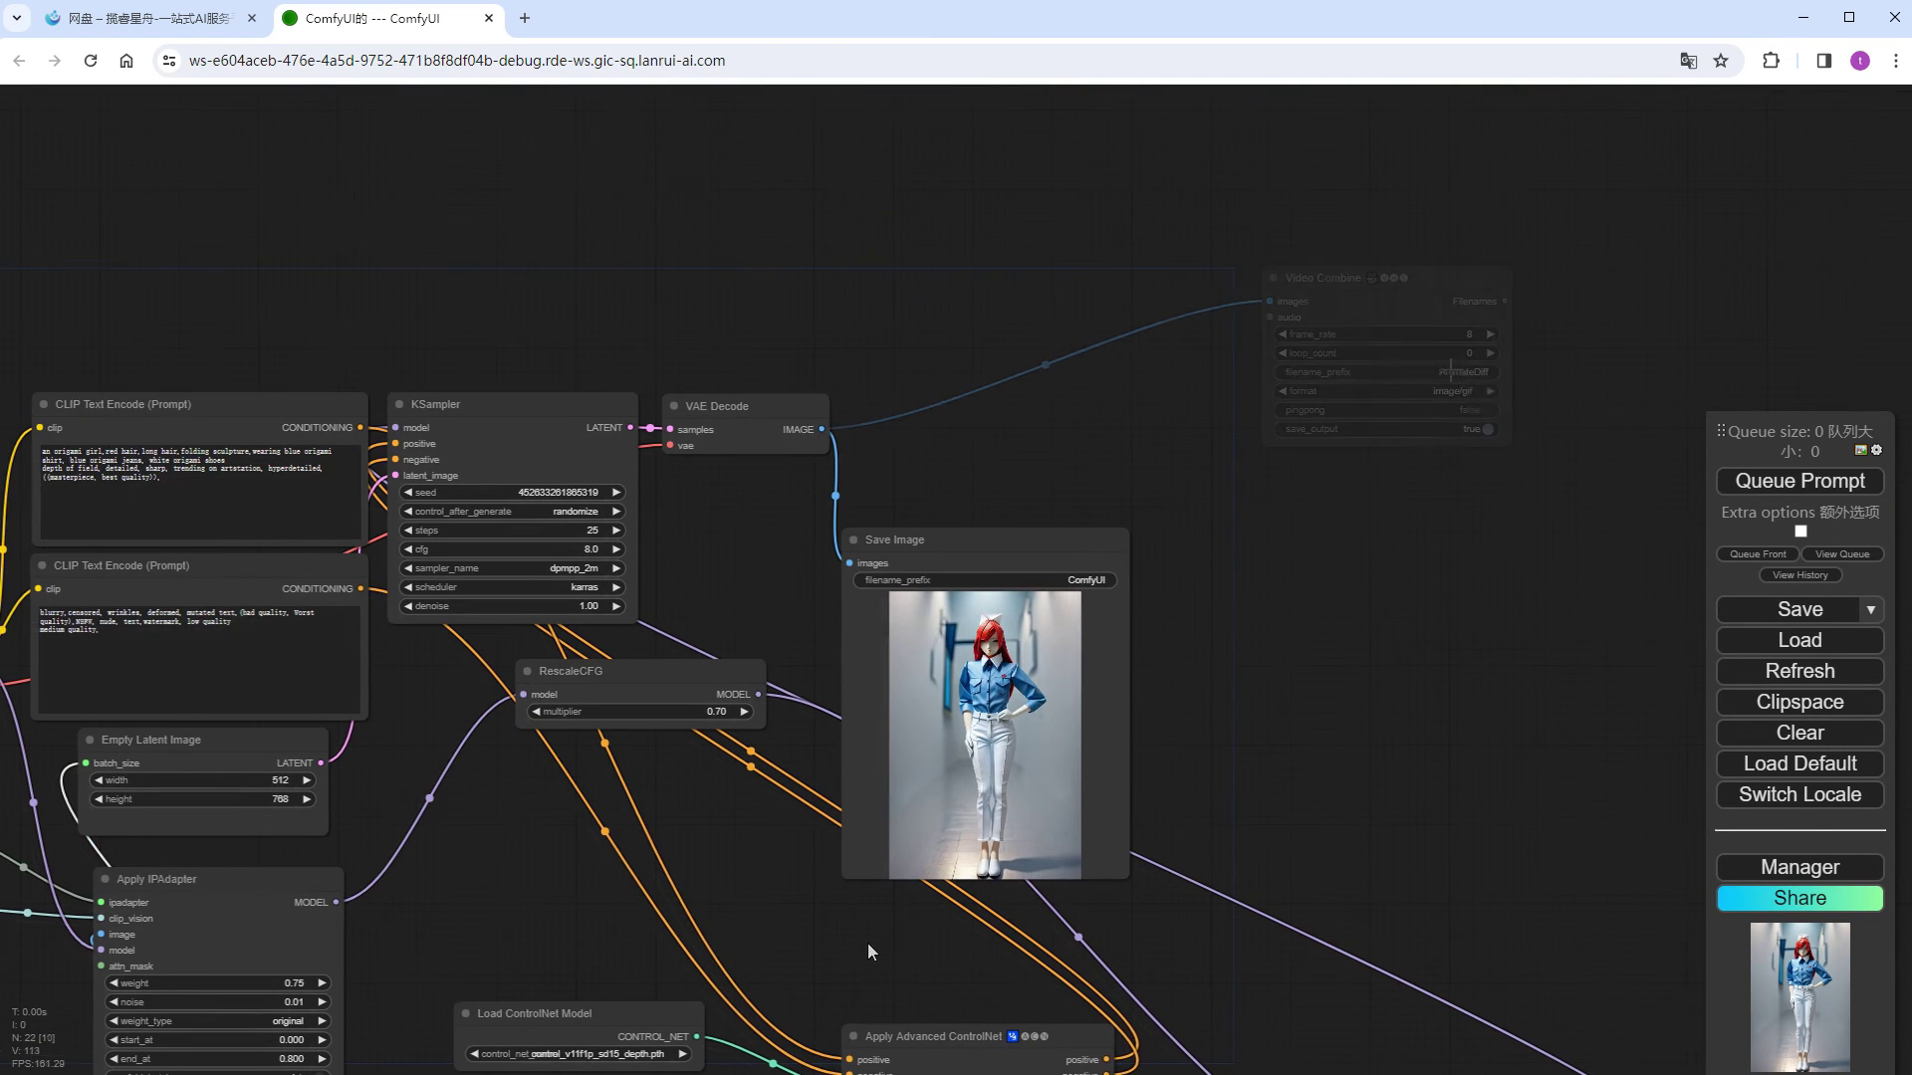
pyautogui.scroll(5, 1515, 362)
pyautogui.click(1414, 409)
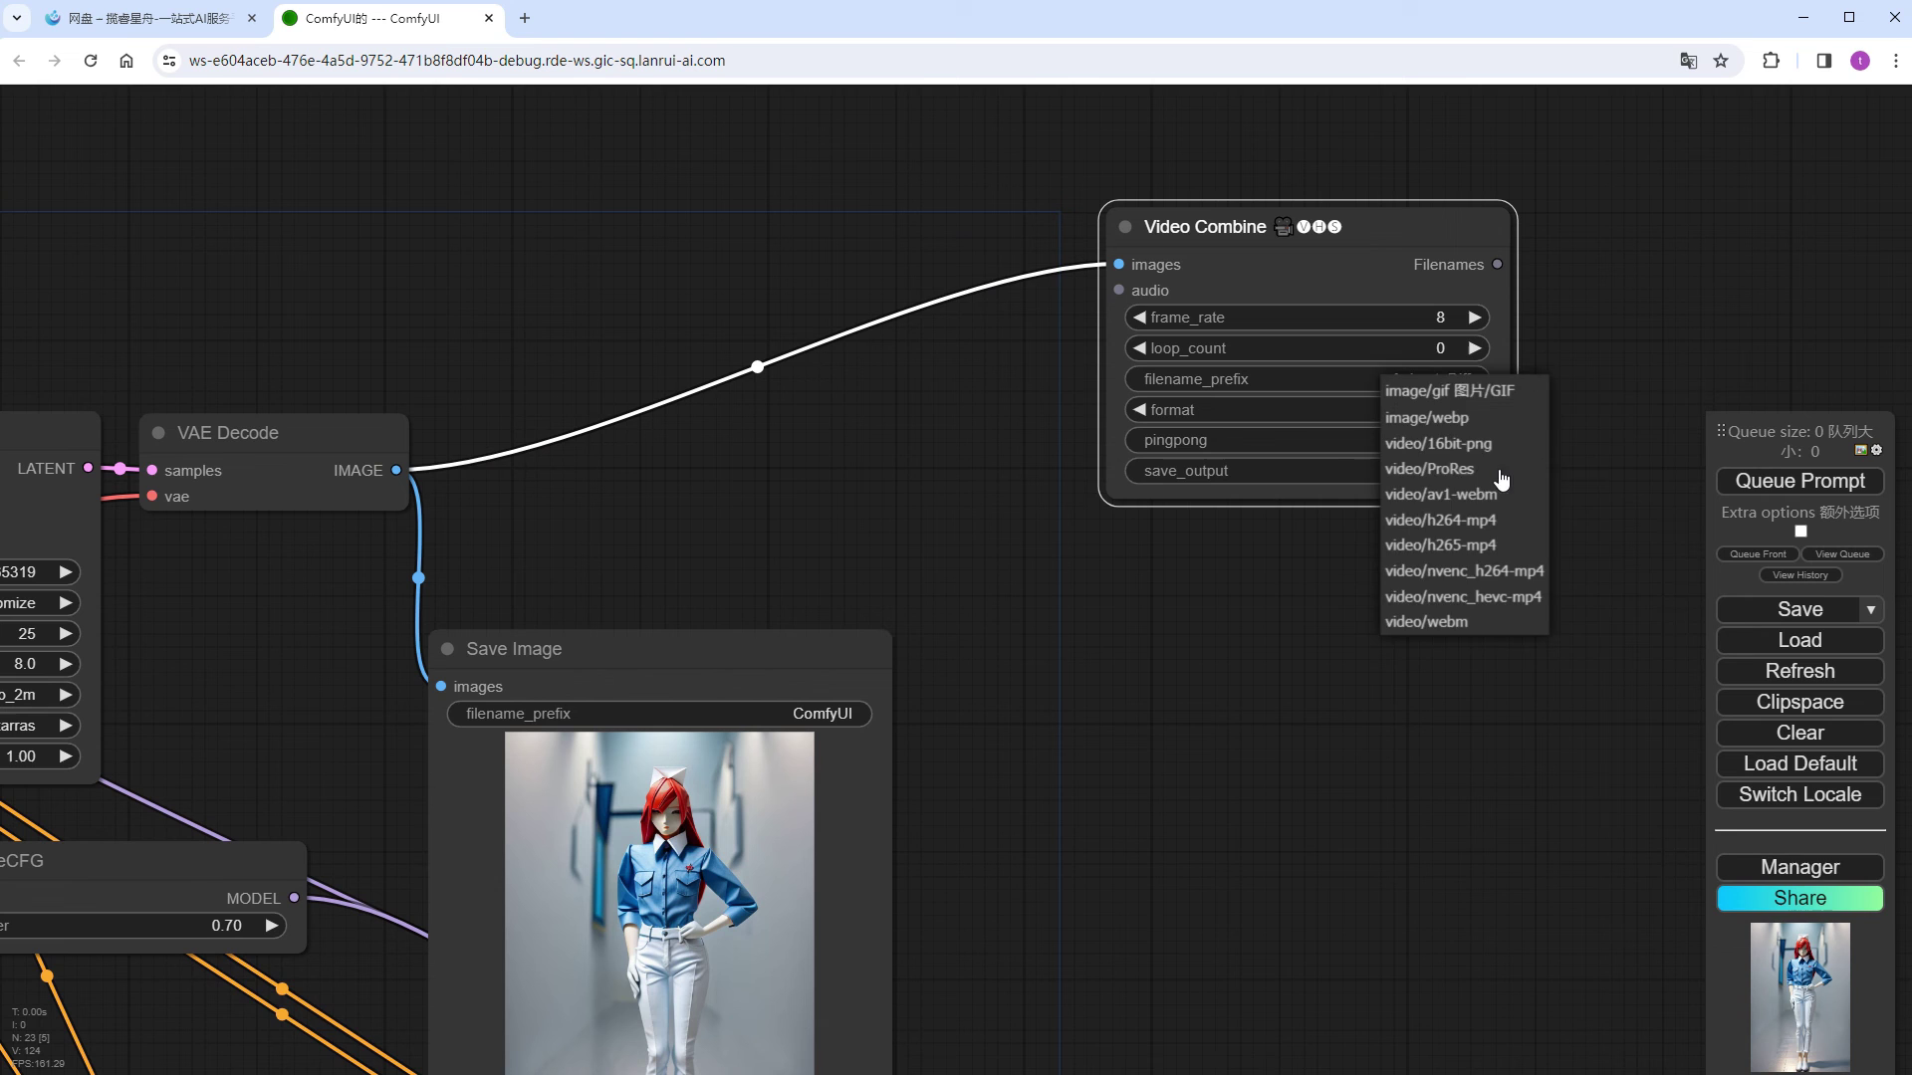
pyautogui.click(1471, 528)
# Step: Queue the workflow to render the animation
pyautogui.scroll(-1, 1335, 722)
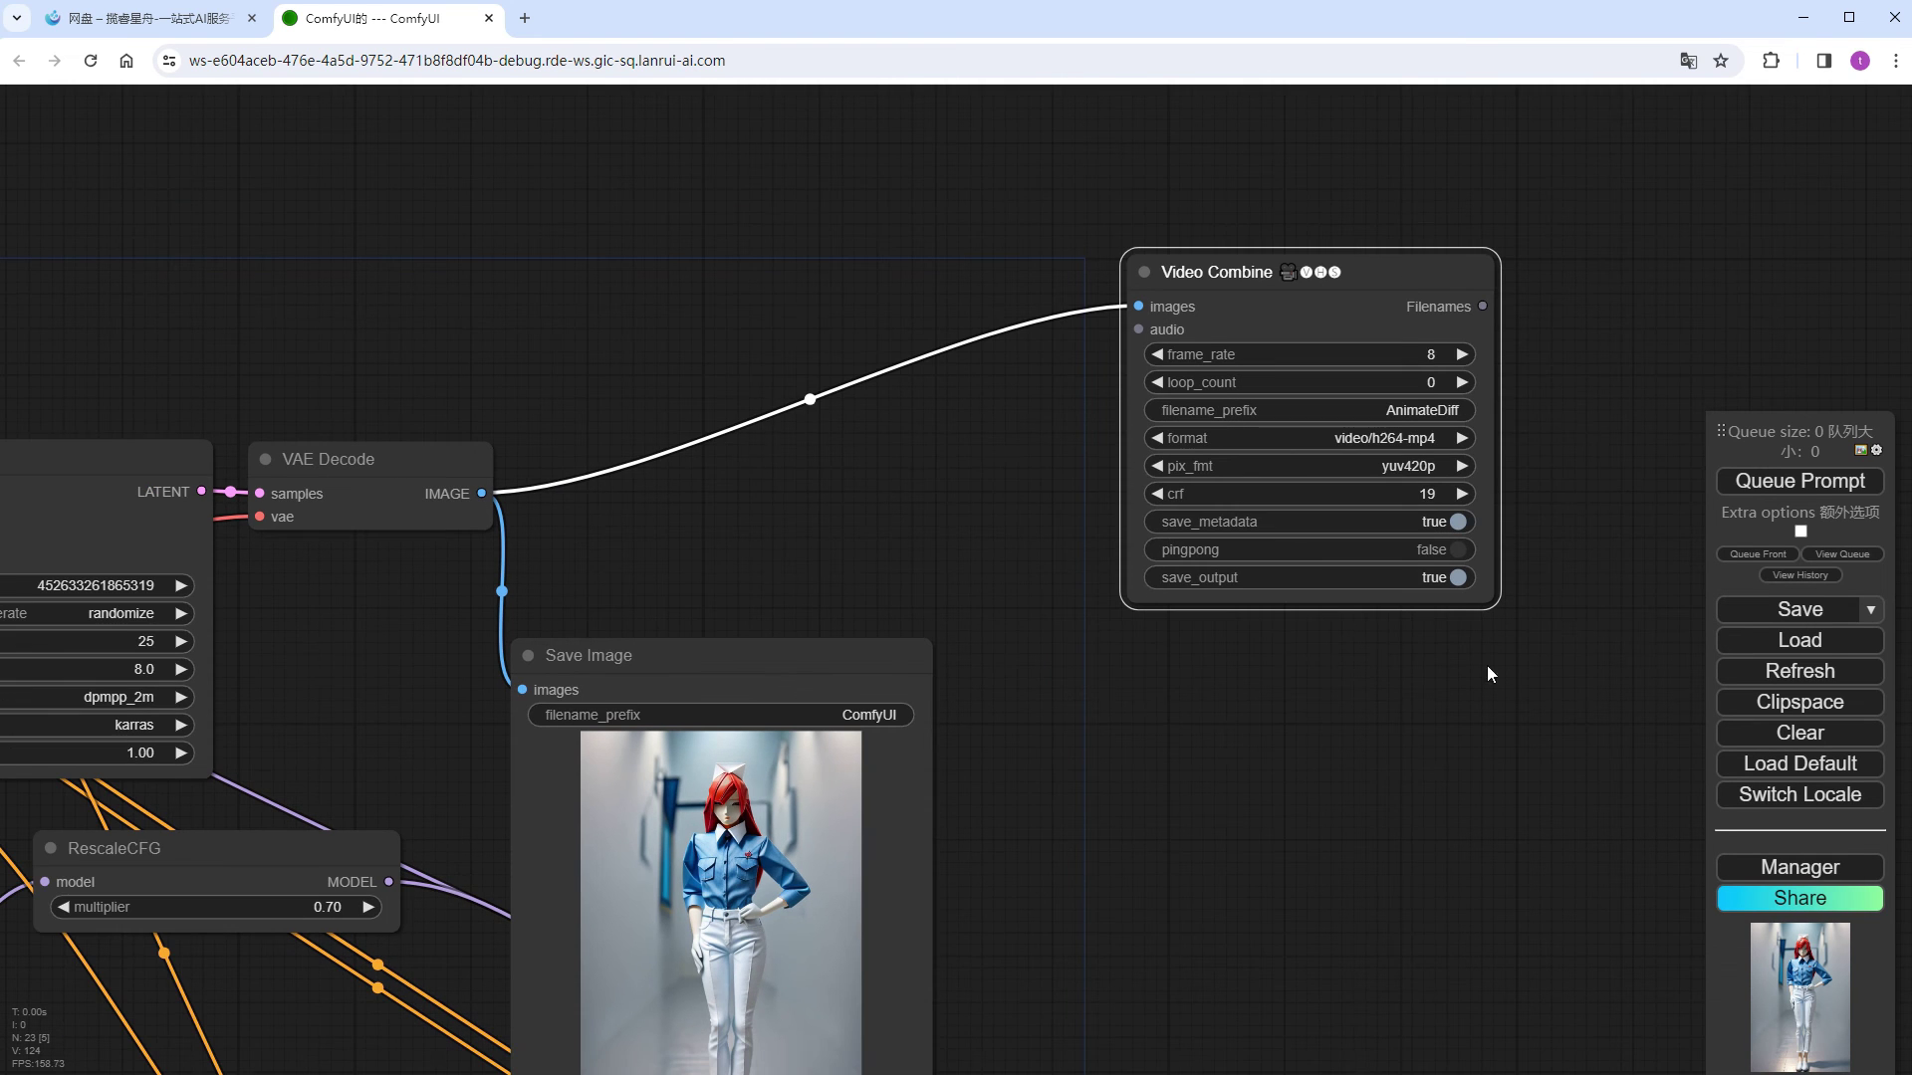
pyautogui.click(1800, 481)
pyautogui.scroll(-8, 1197, 855)
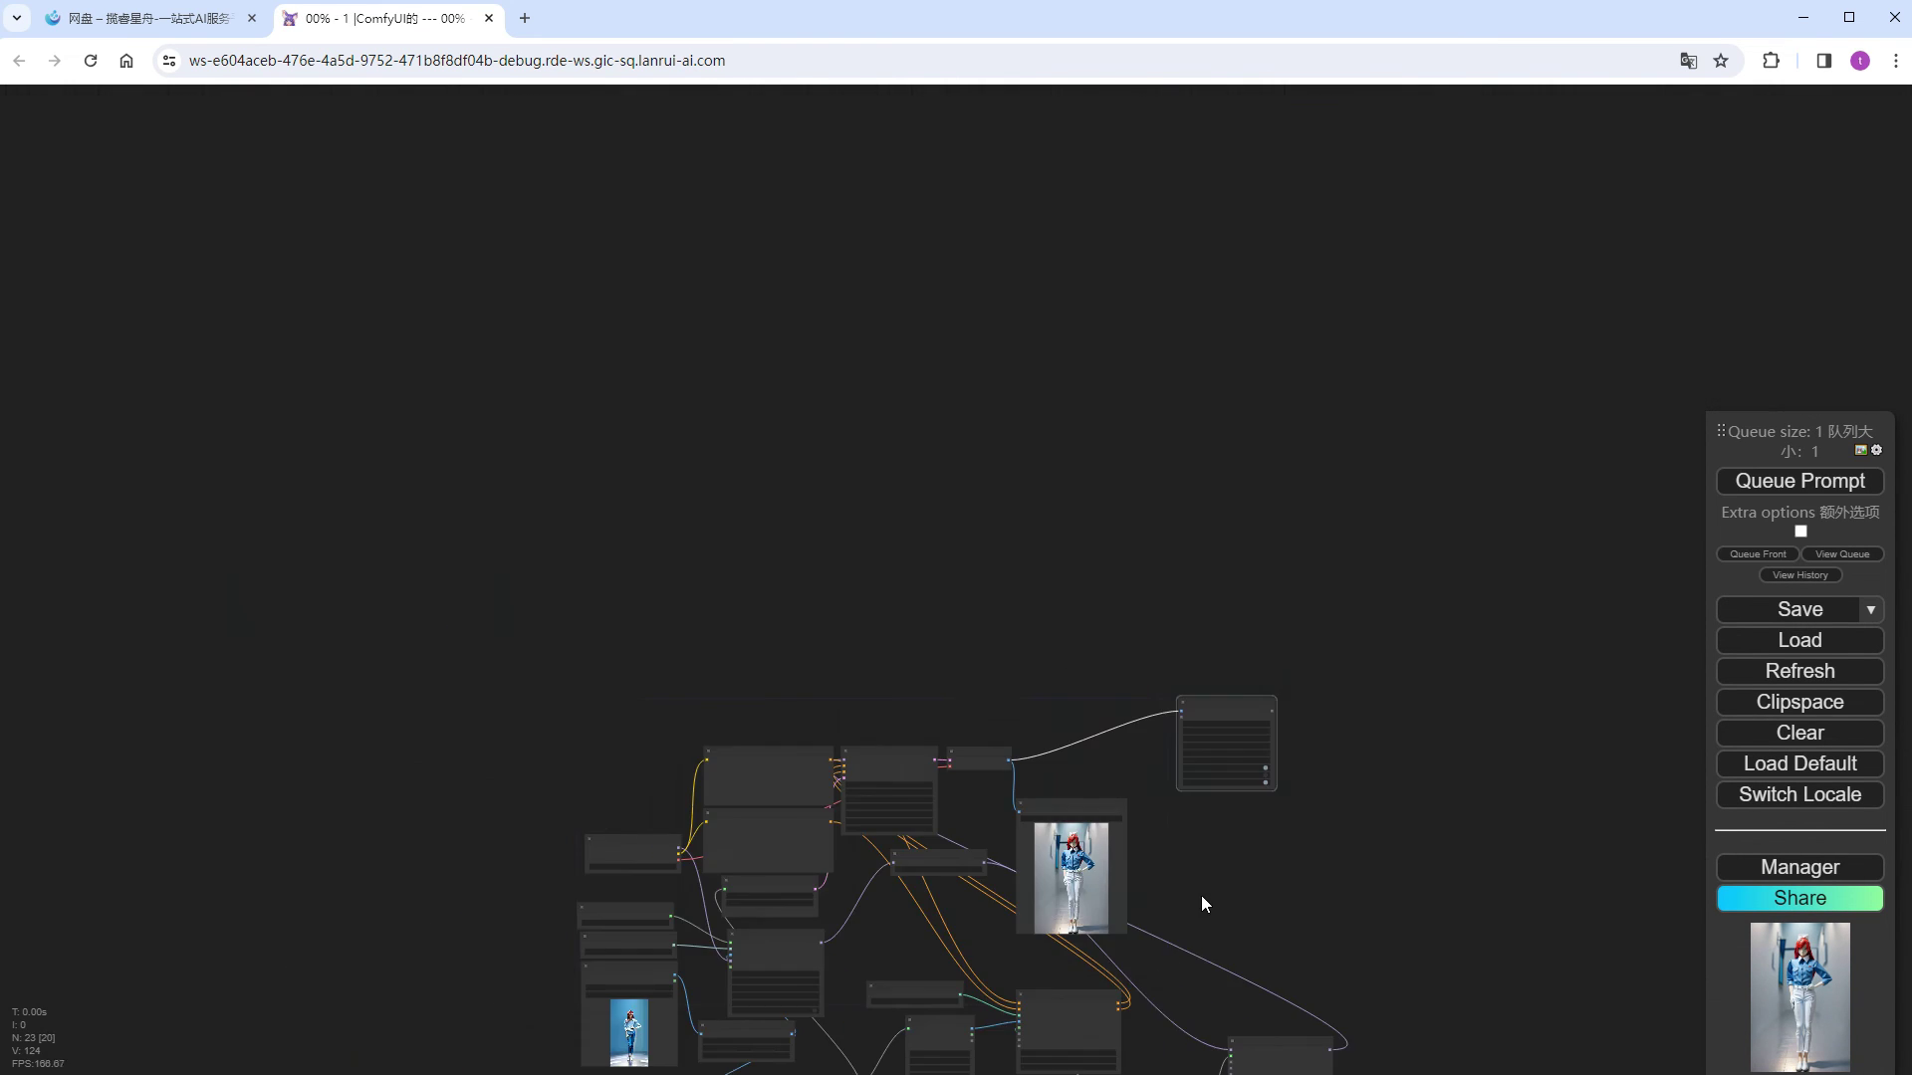
# Step: Zoom in to view the 16 origami girl frames in Save Image and the Video Combine preview
pyautogui.scroll(12, 1143, 666)
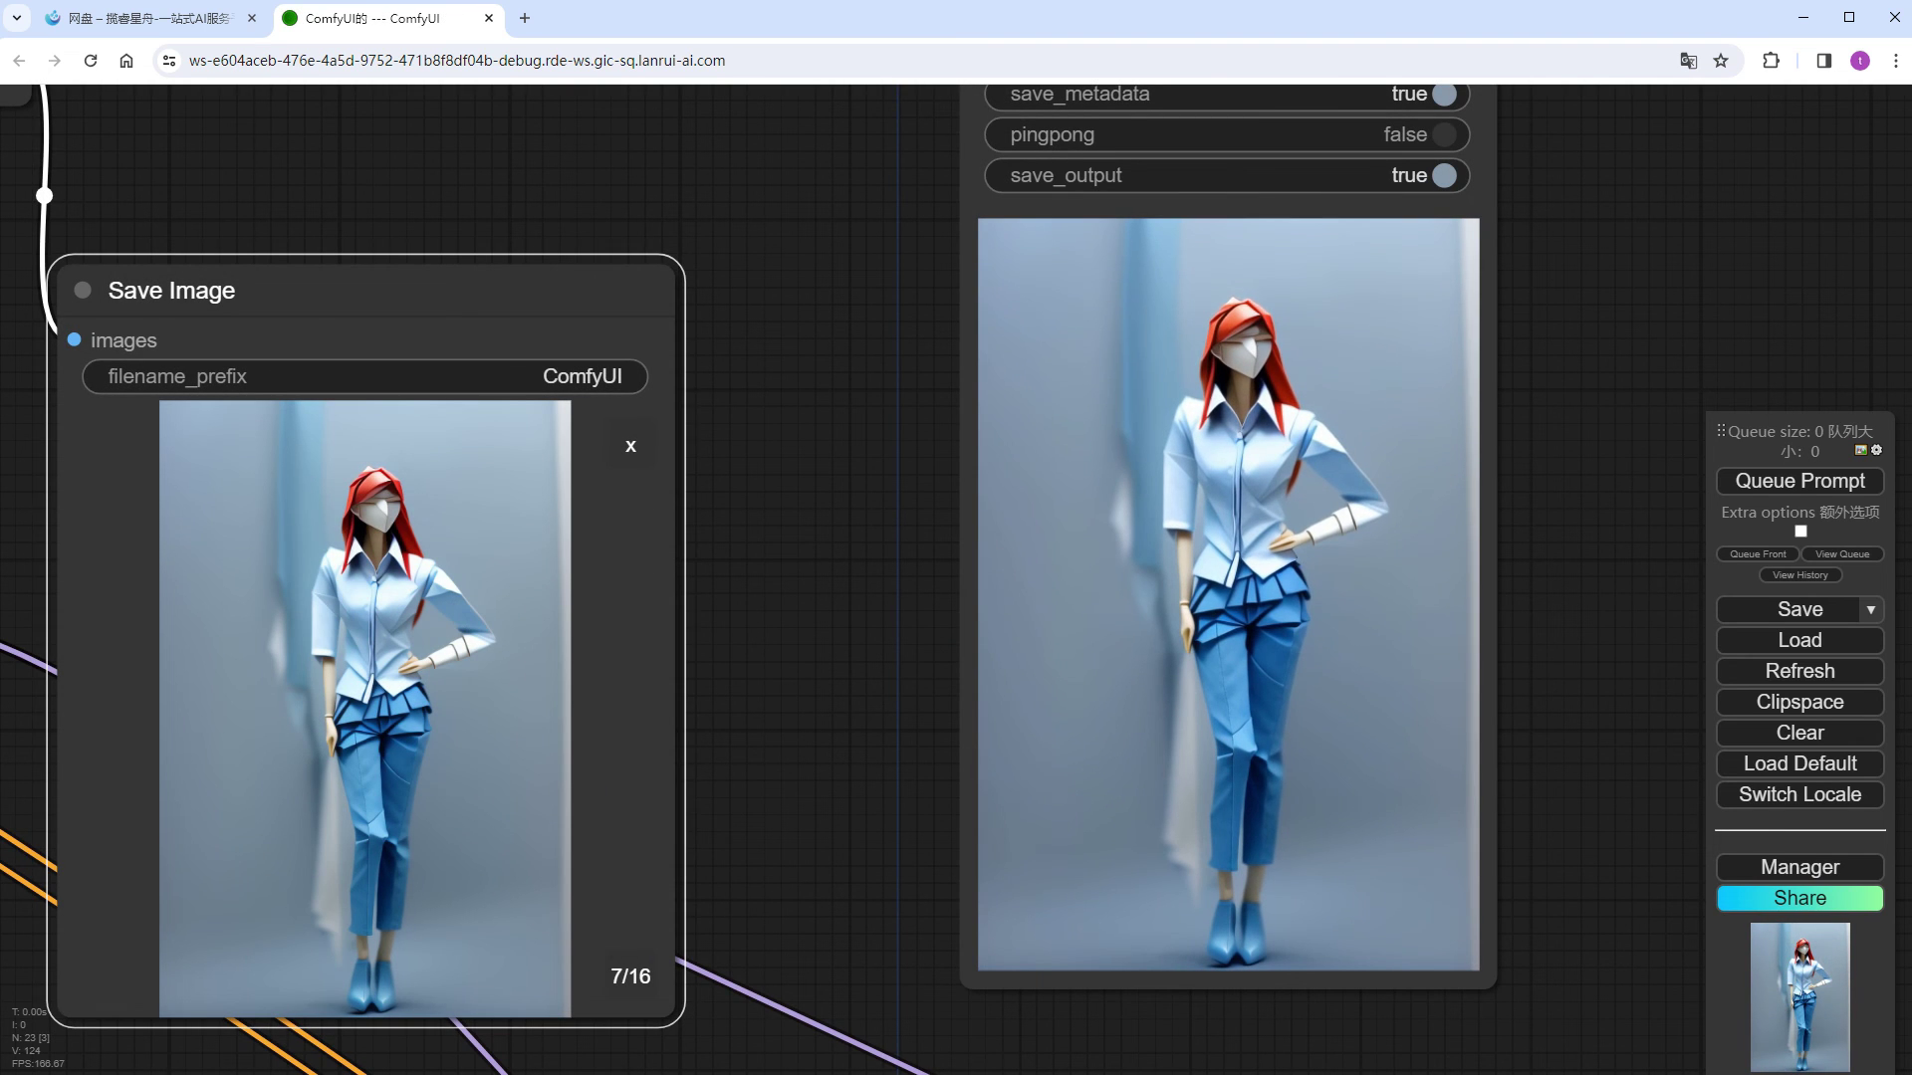